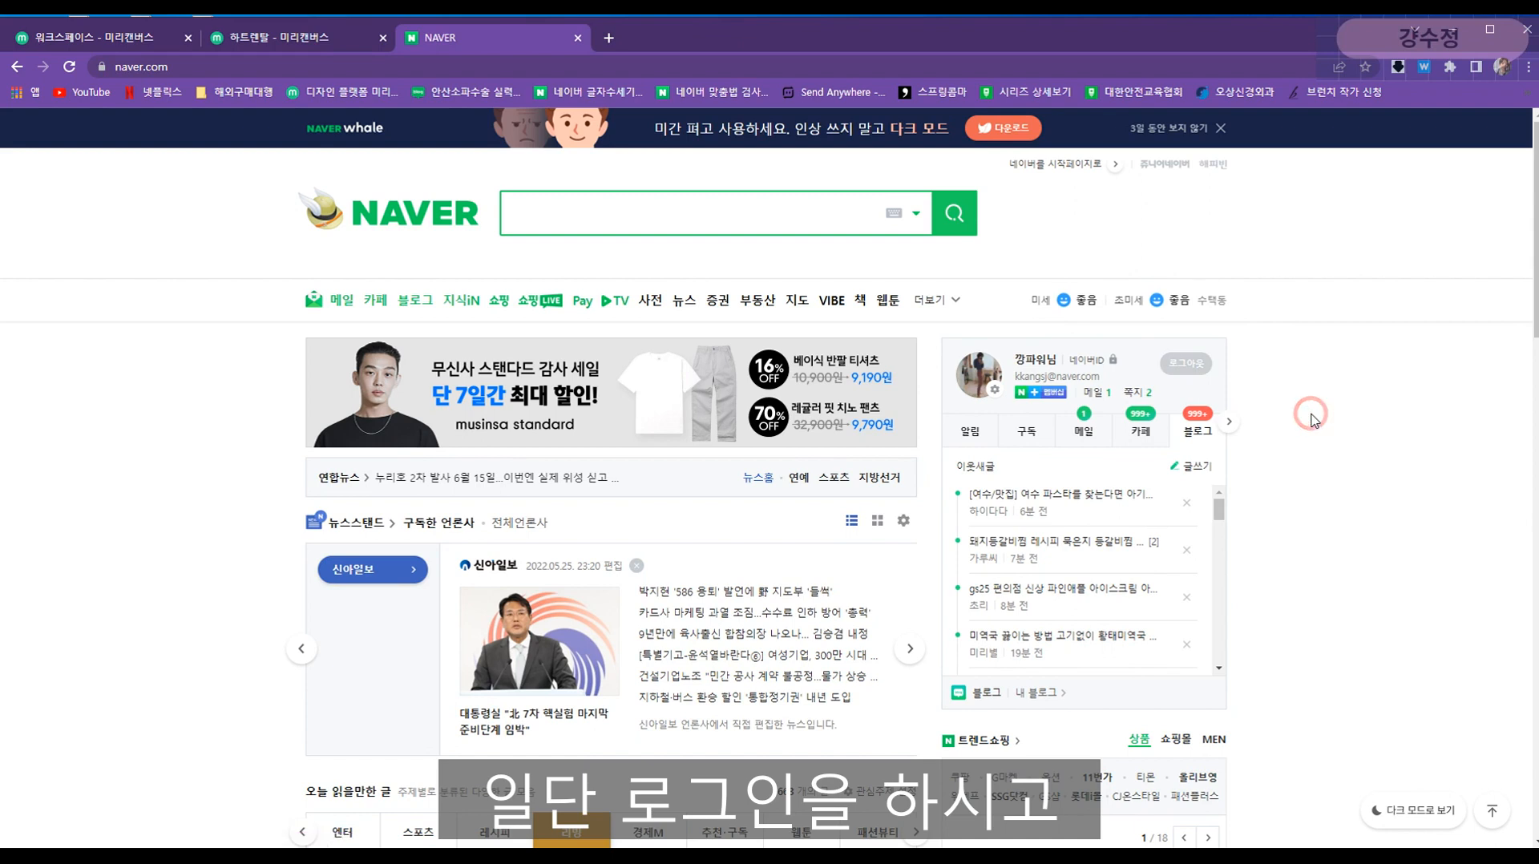
- Start a new blog post with 글쓰기 in the Naver home page's profile box
click(1196, 437)
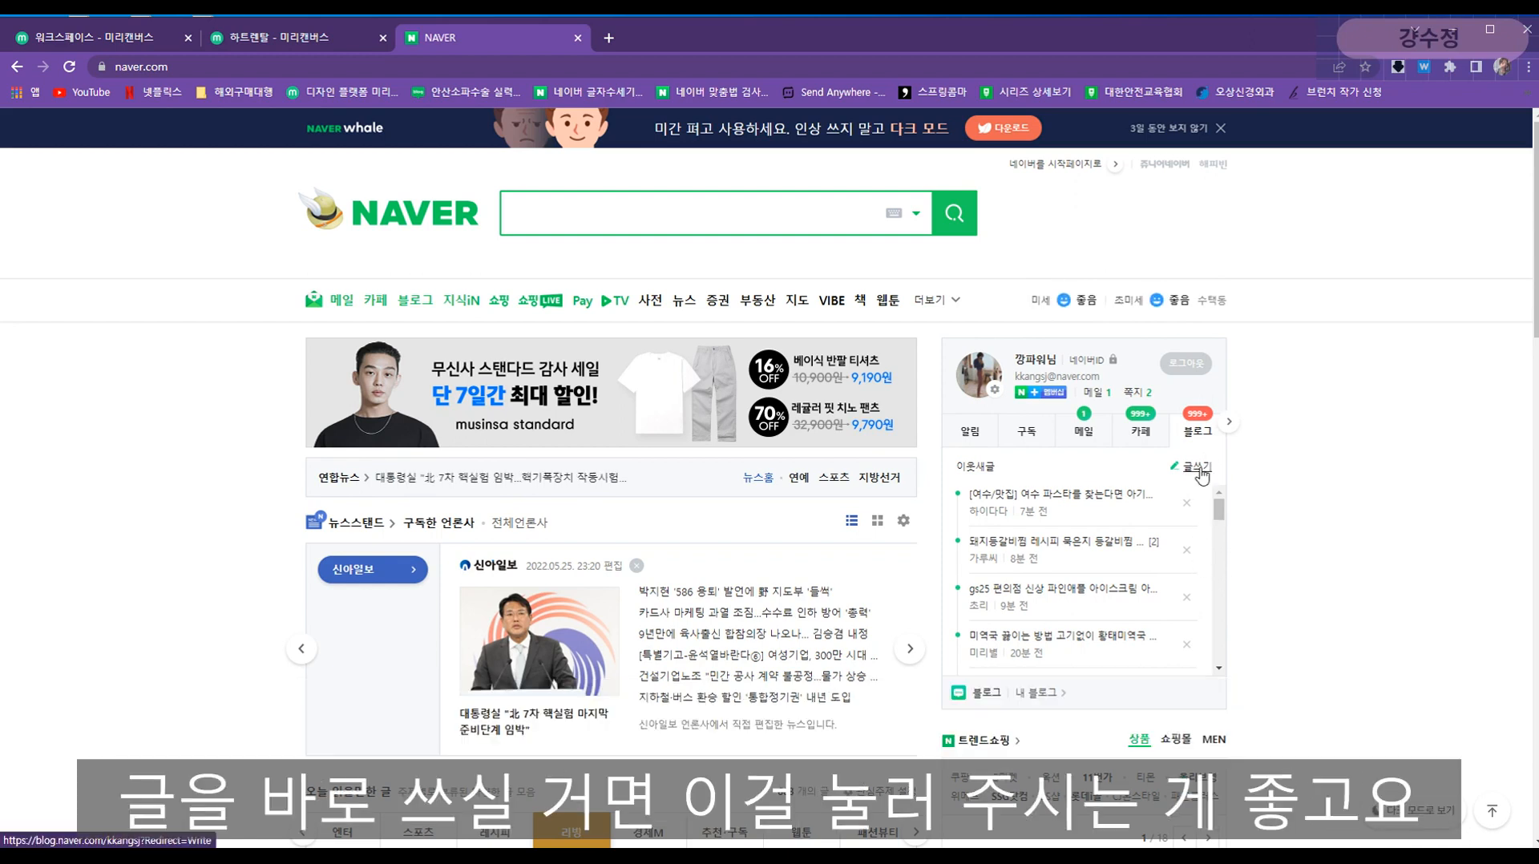
click(1200, 473)
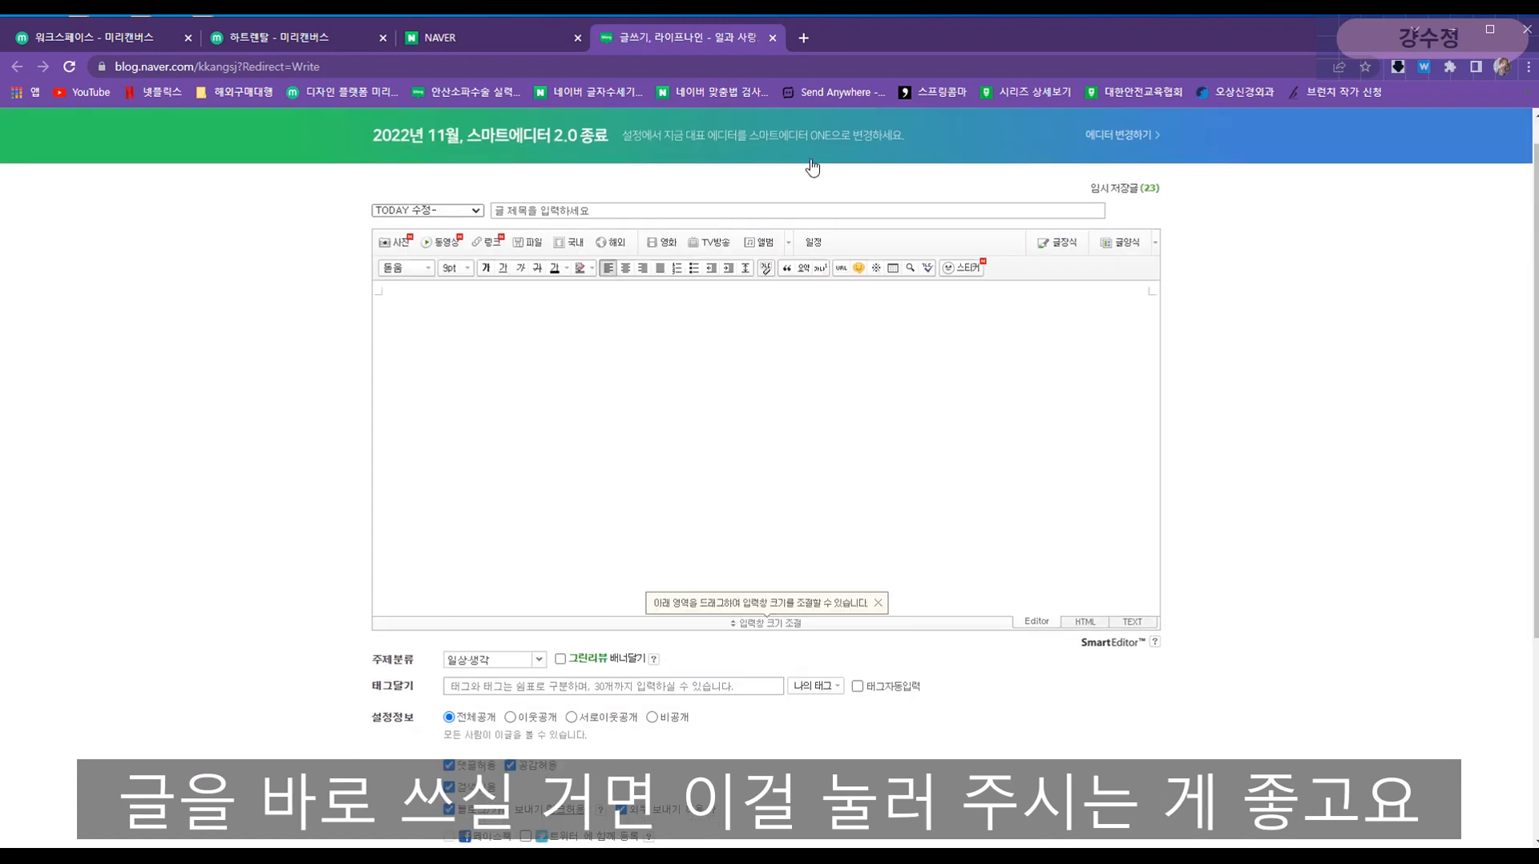
- Go to 내 블로그 from Naver home, then choose 관리 from the blog's 내메뉴
click(1034, 146)
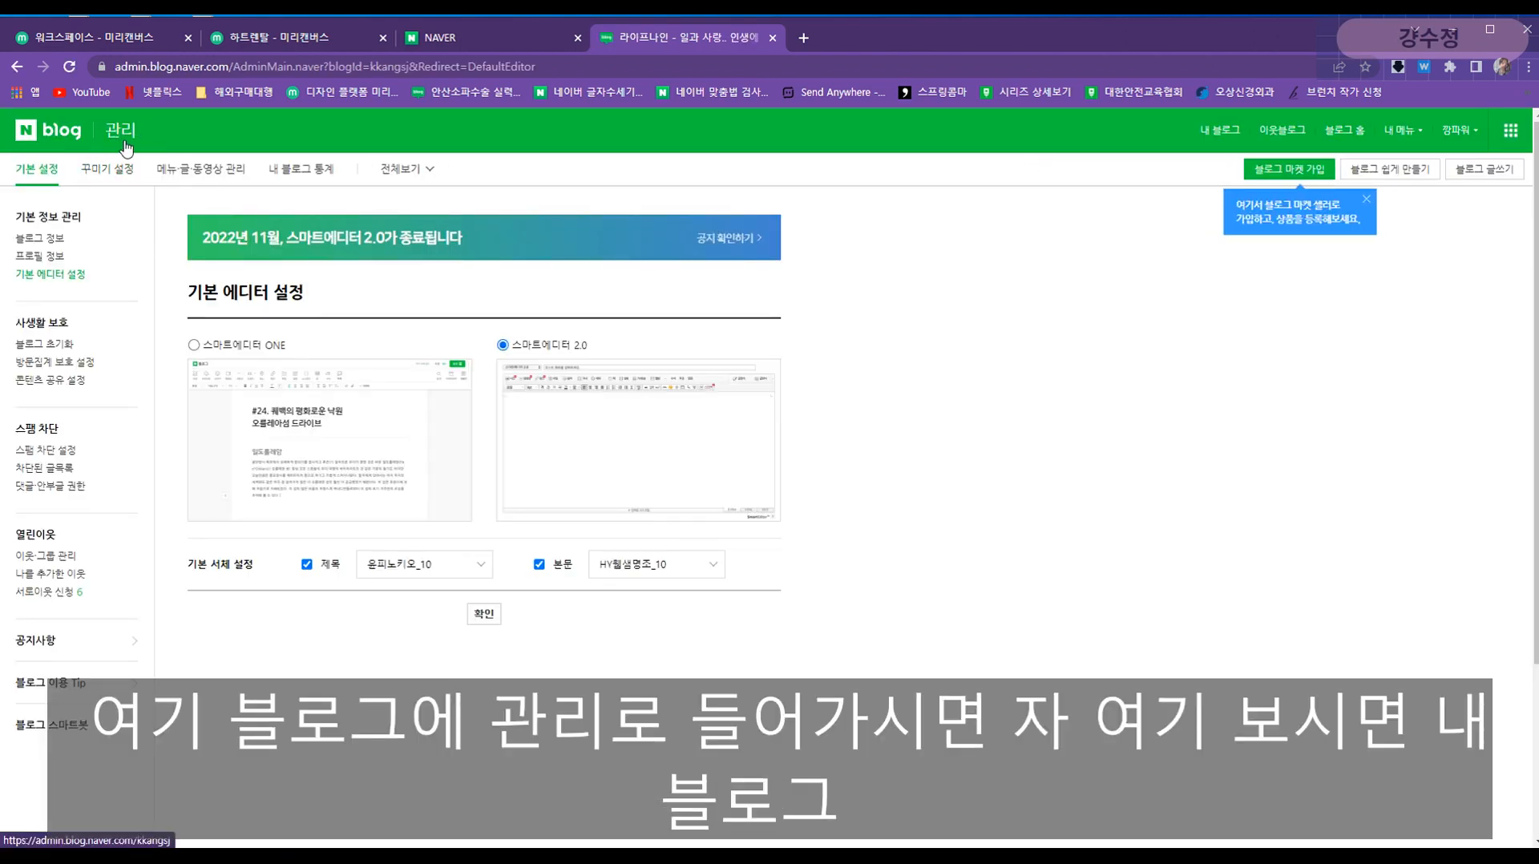
click(437, 38)
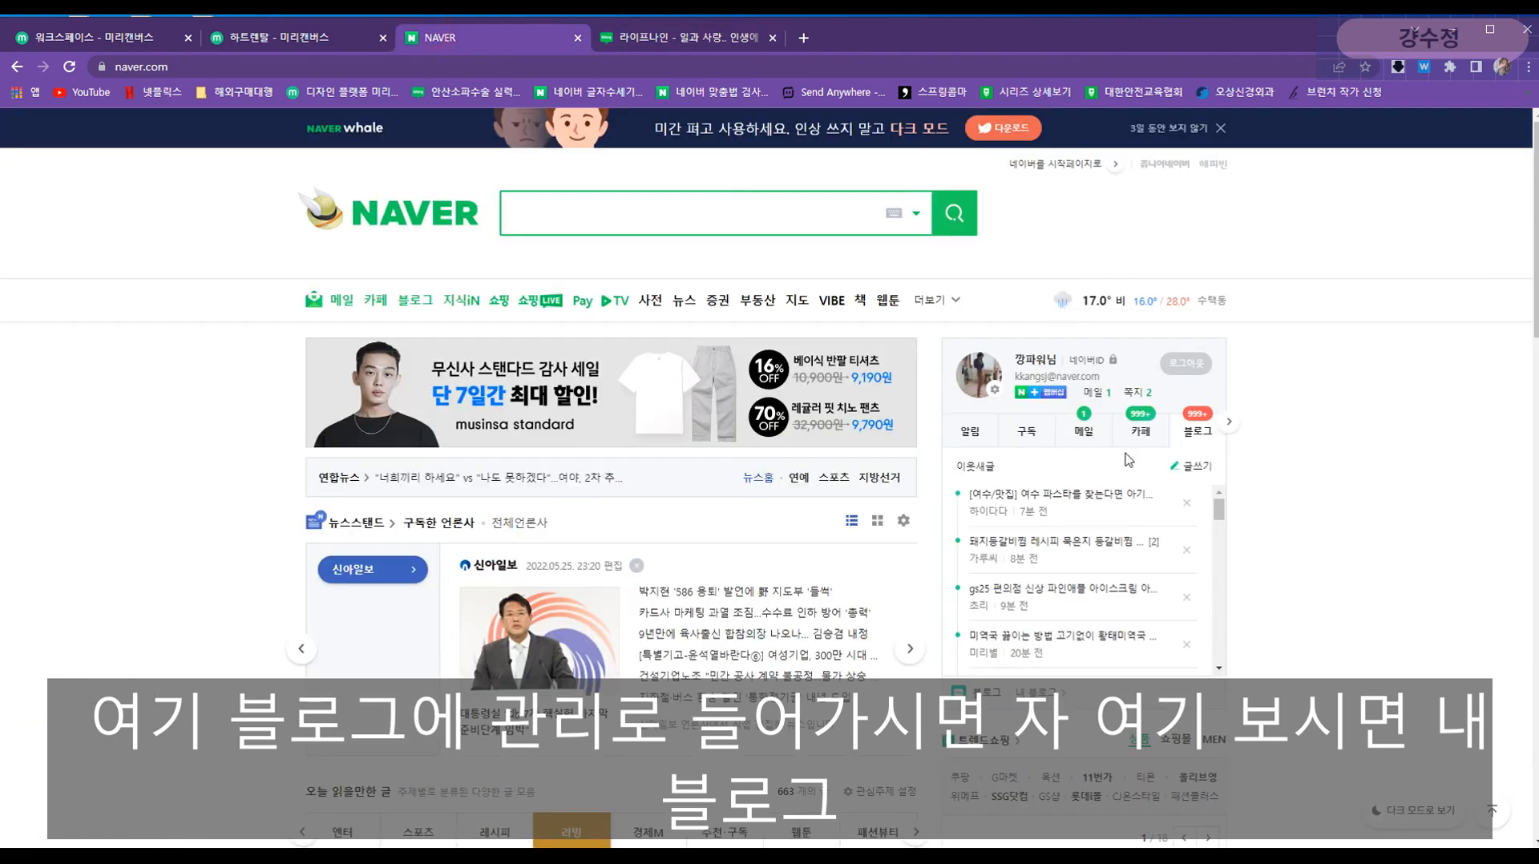
click(1036, 692)
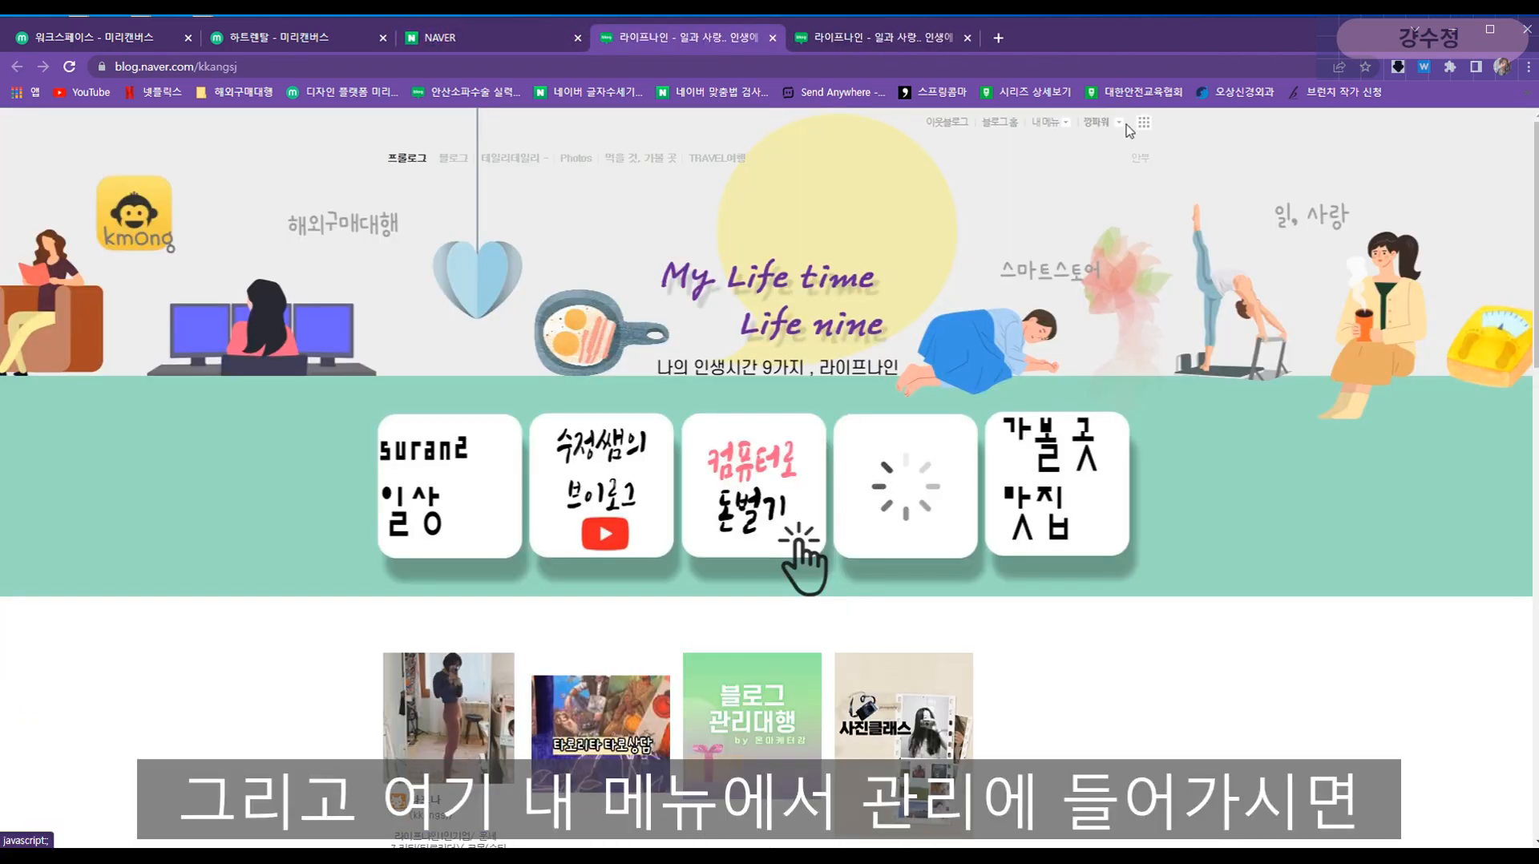
click(1066, 124)
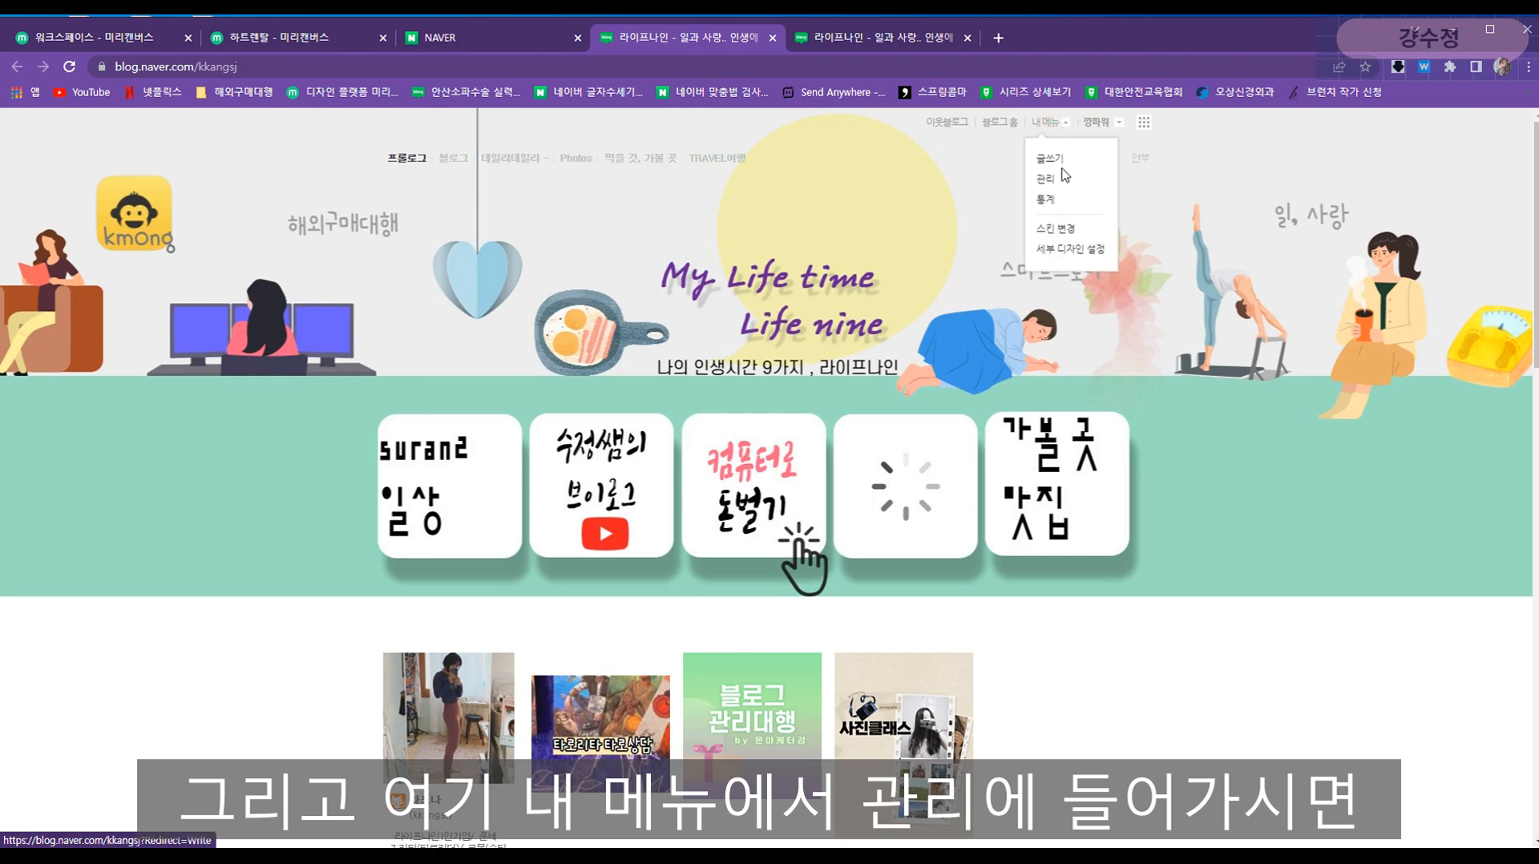
click(1046, 179)
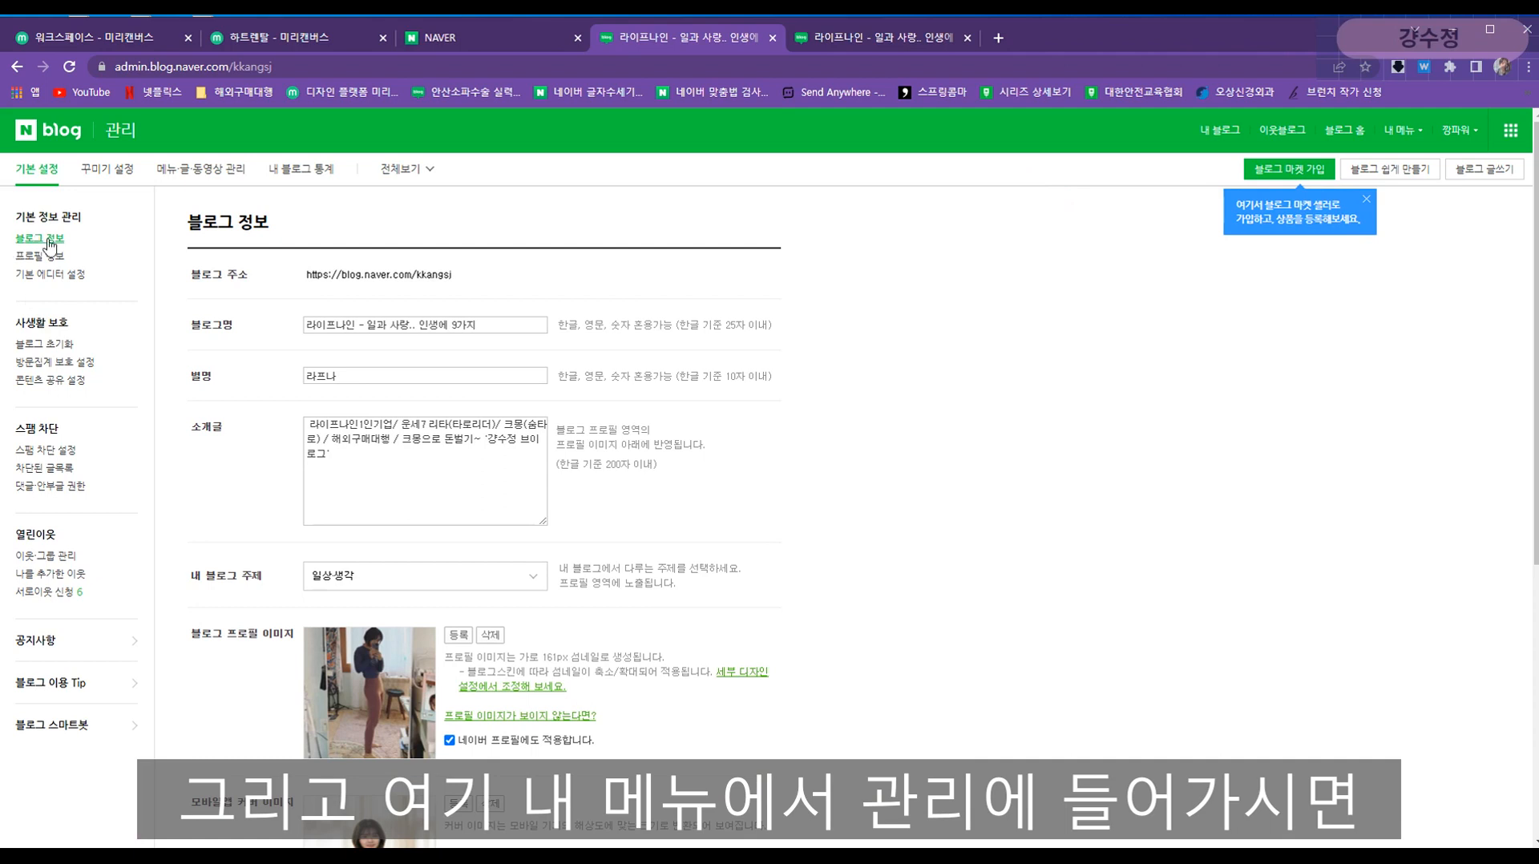
- Select 스마트에디터 ONE under 기본 에디터 설정, save it, and dismiss the confirmation
click(55, 281)
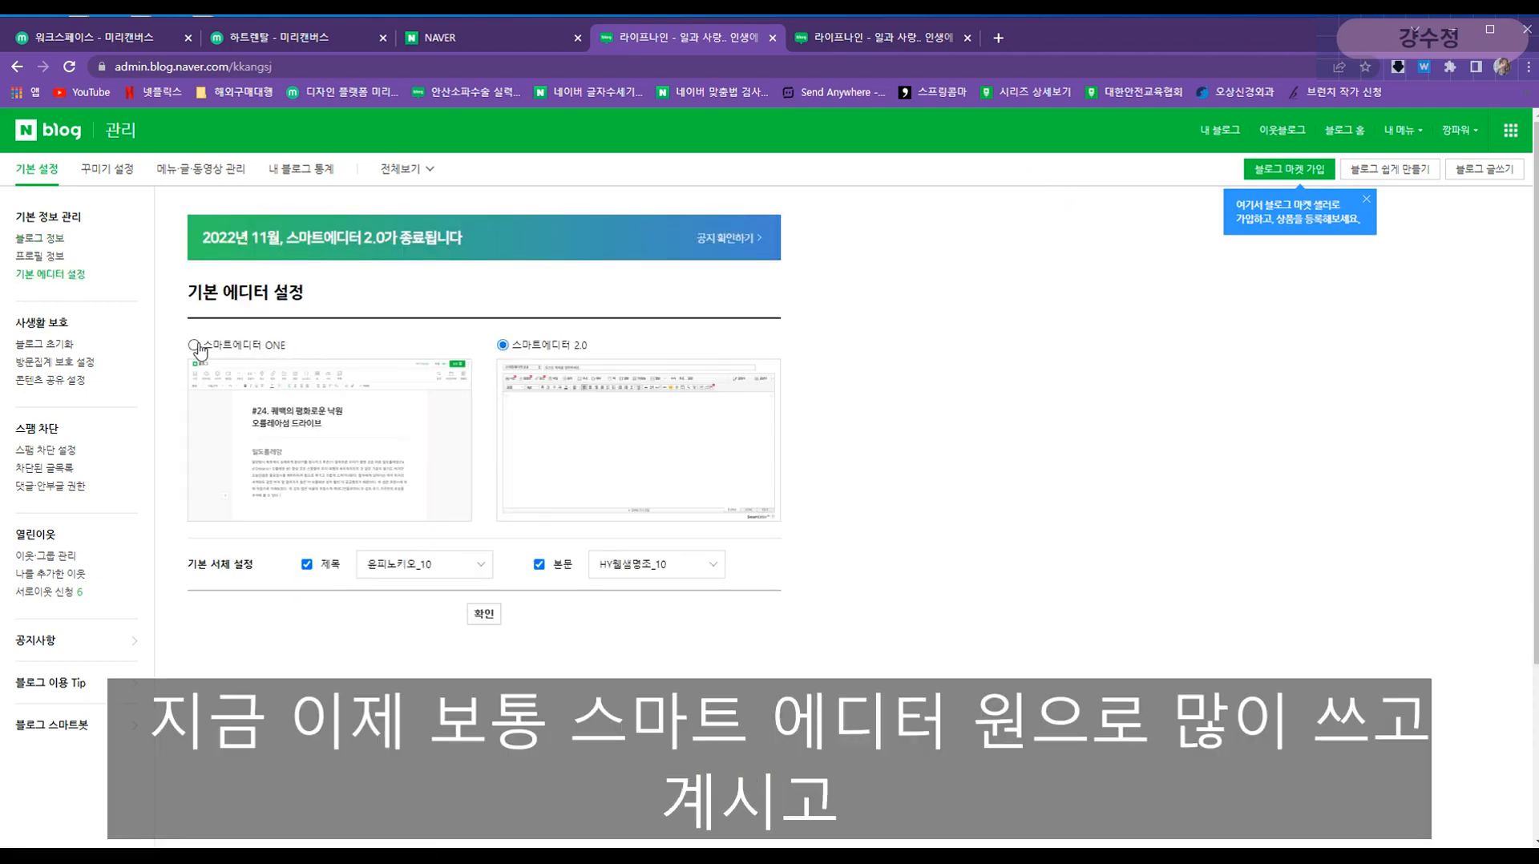
click(194, 345)
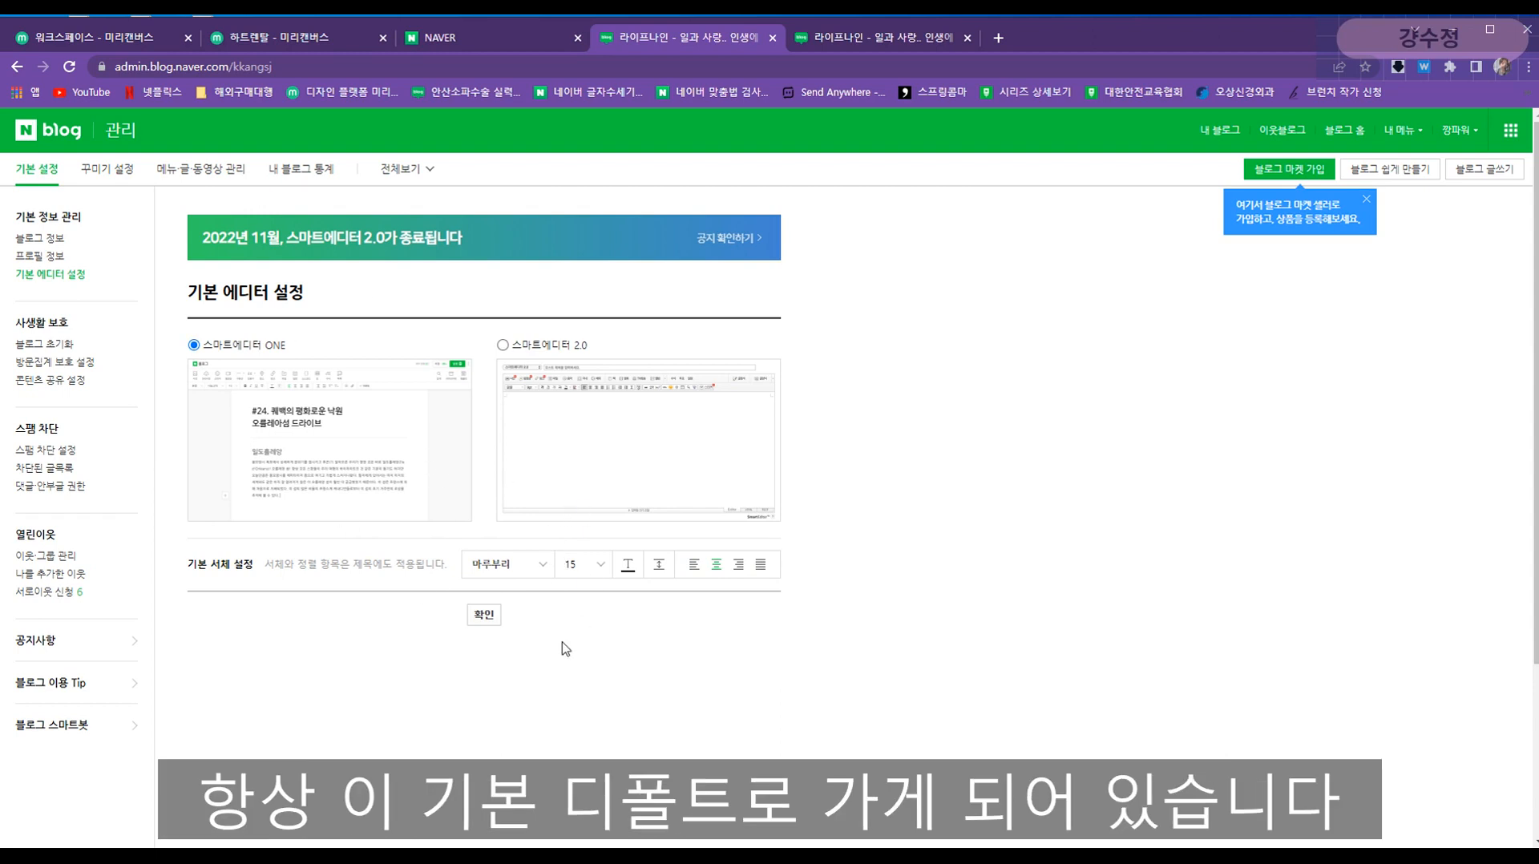
click(481, 617)
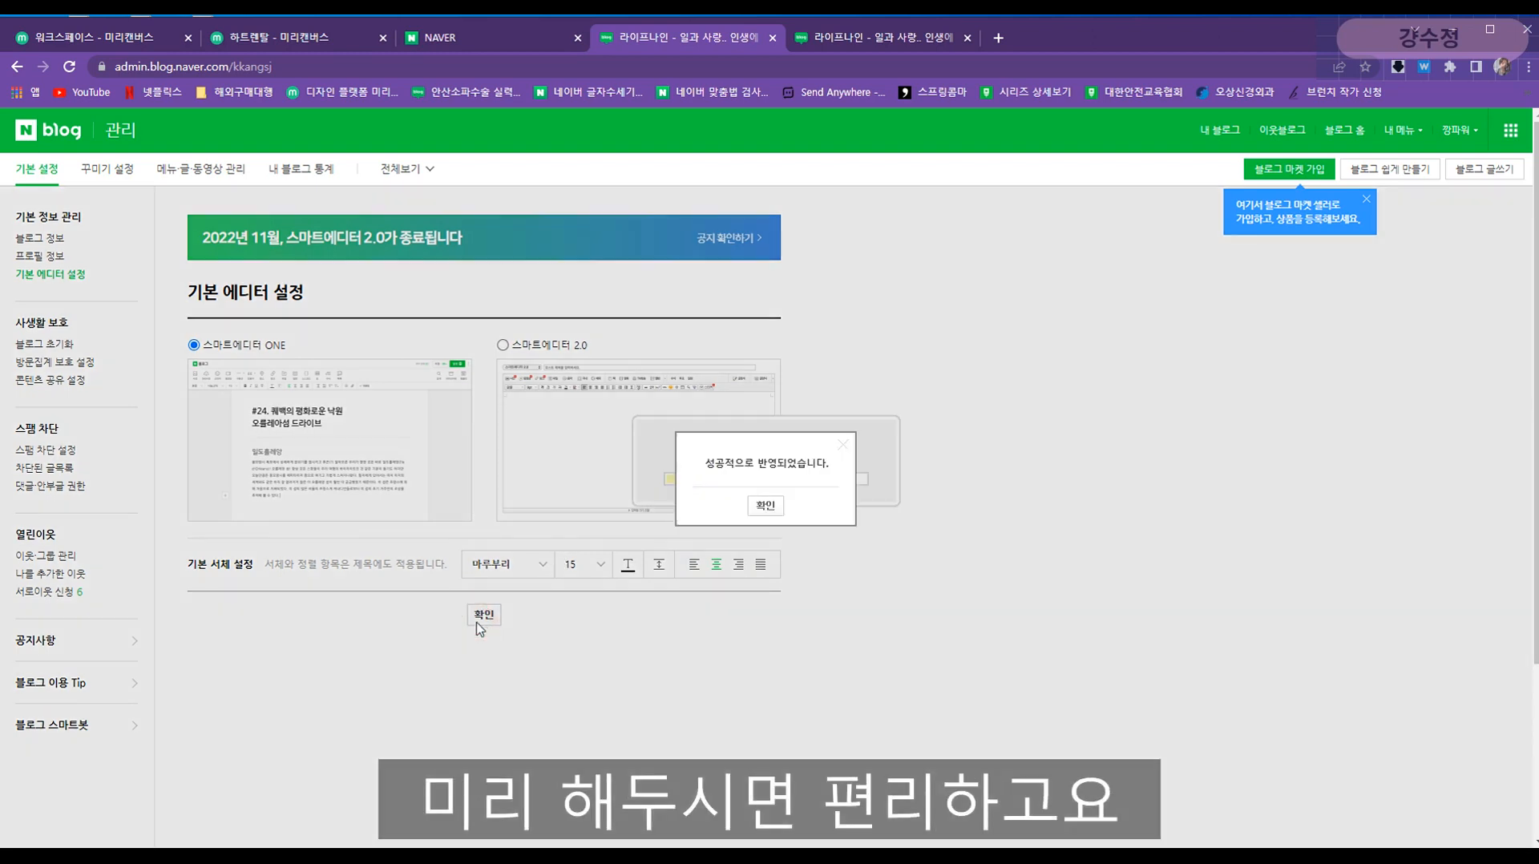
click(765, 505)
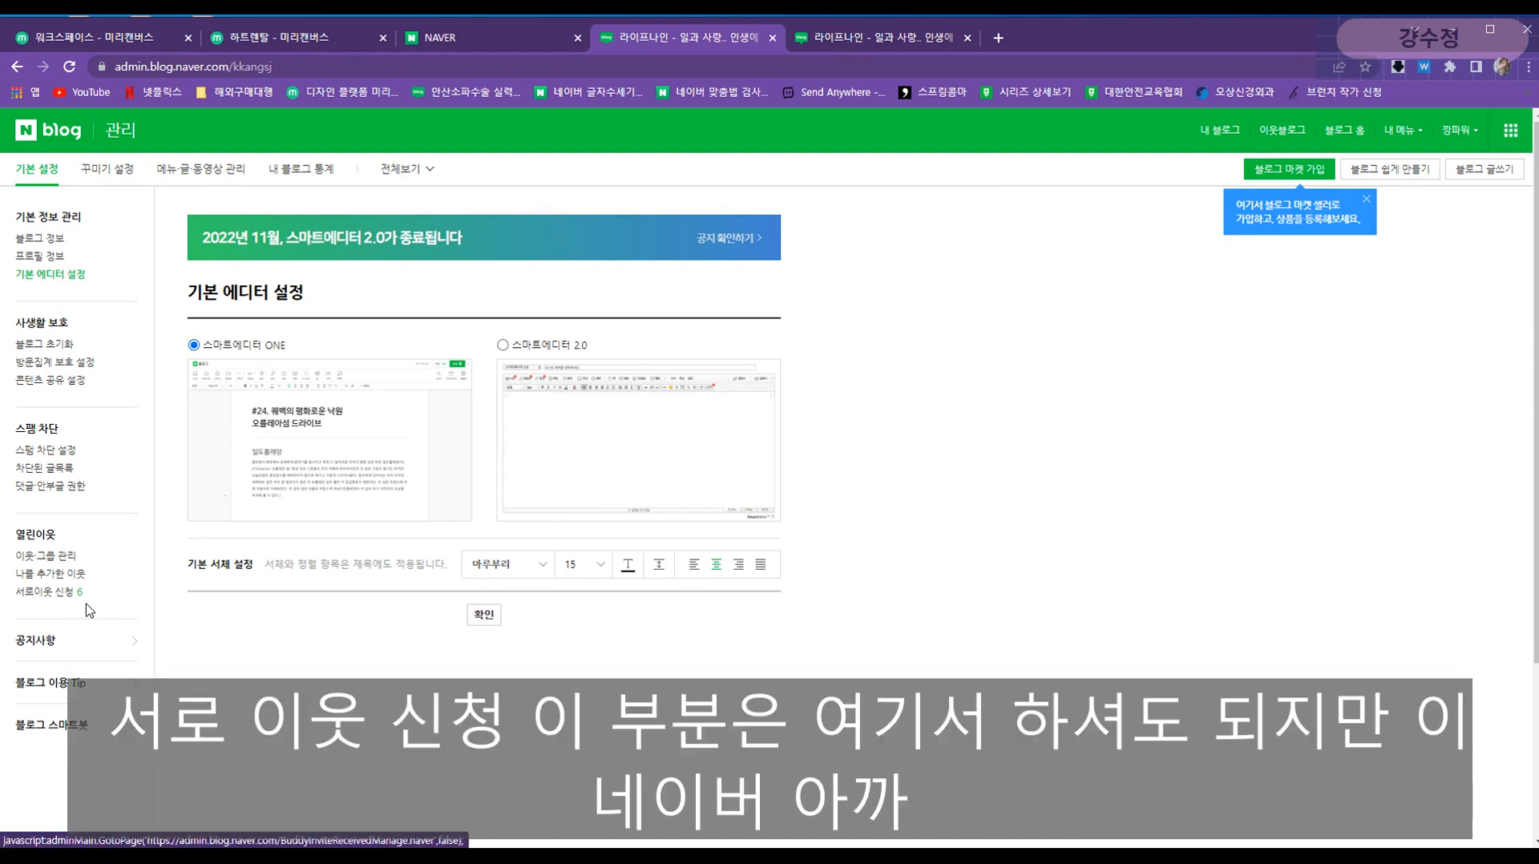
- Open the 서로이웃 신청 list and check the account notifications on the Naver home page
click(48, 593)
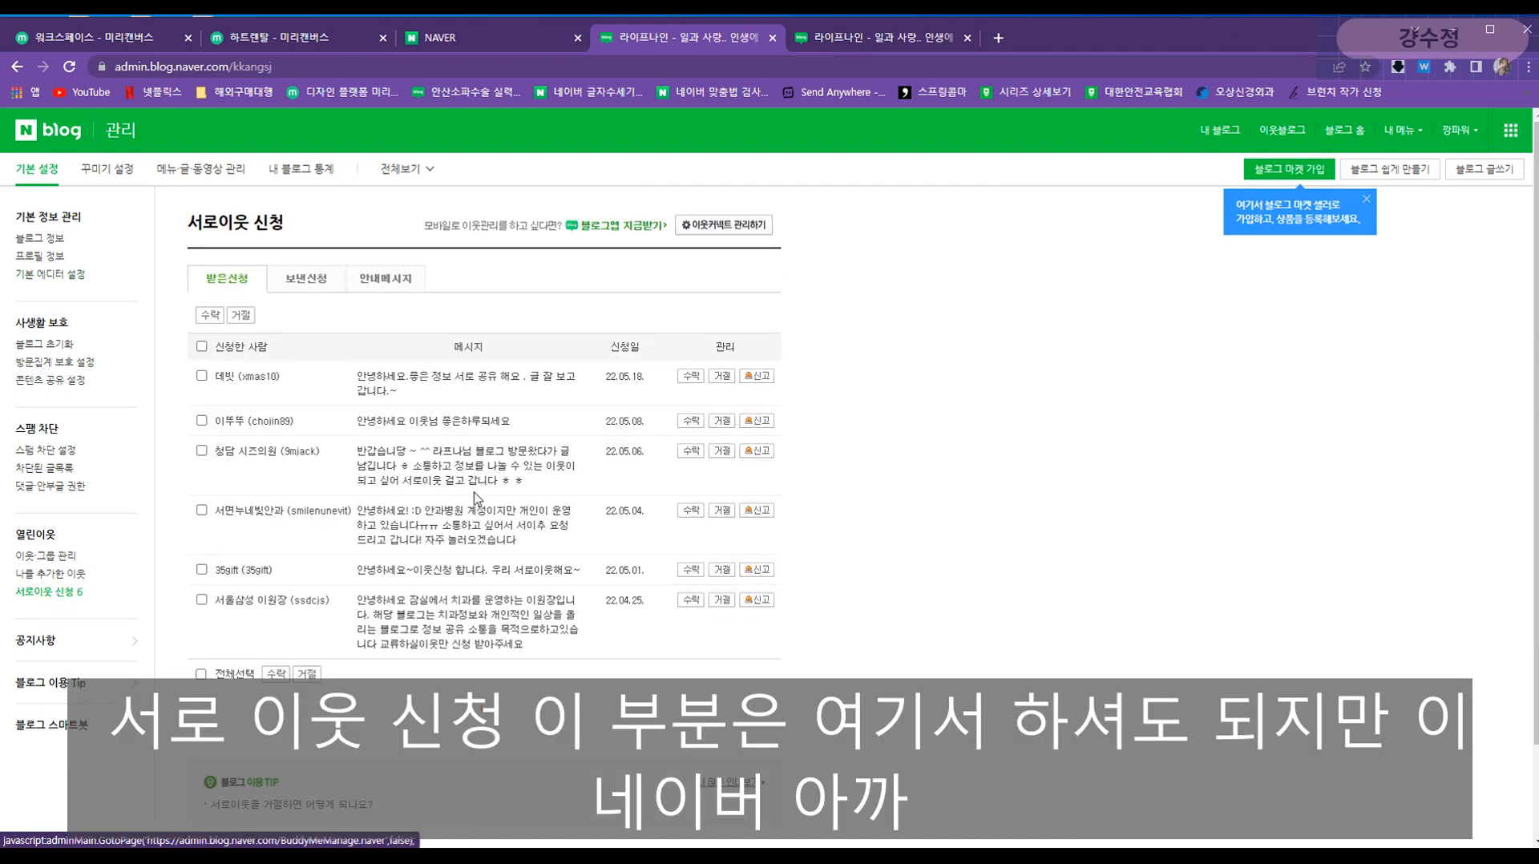
click(459, 38)
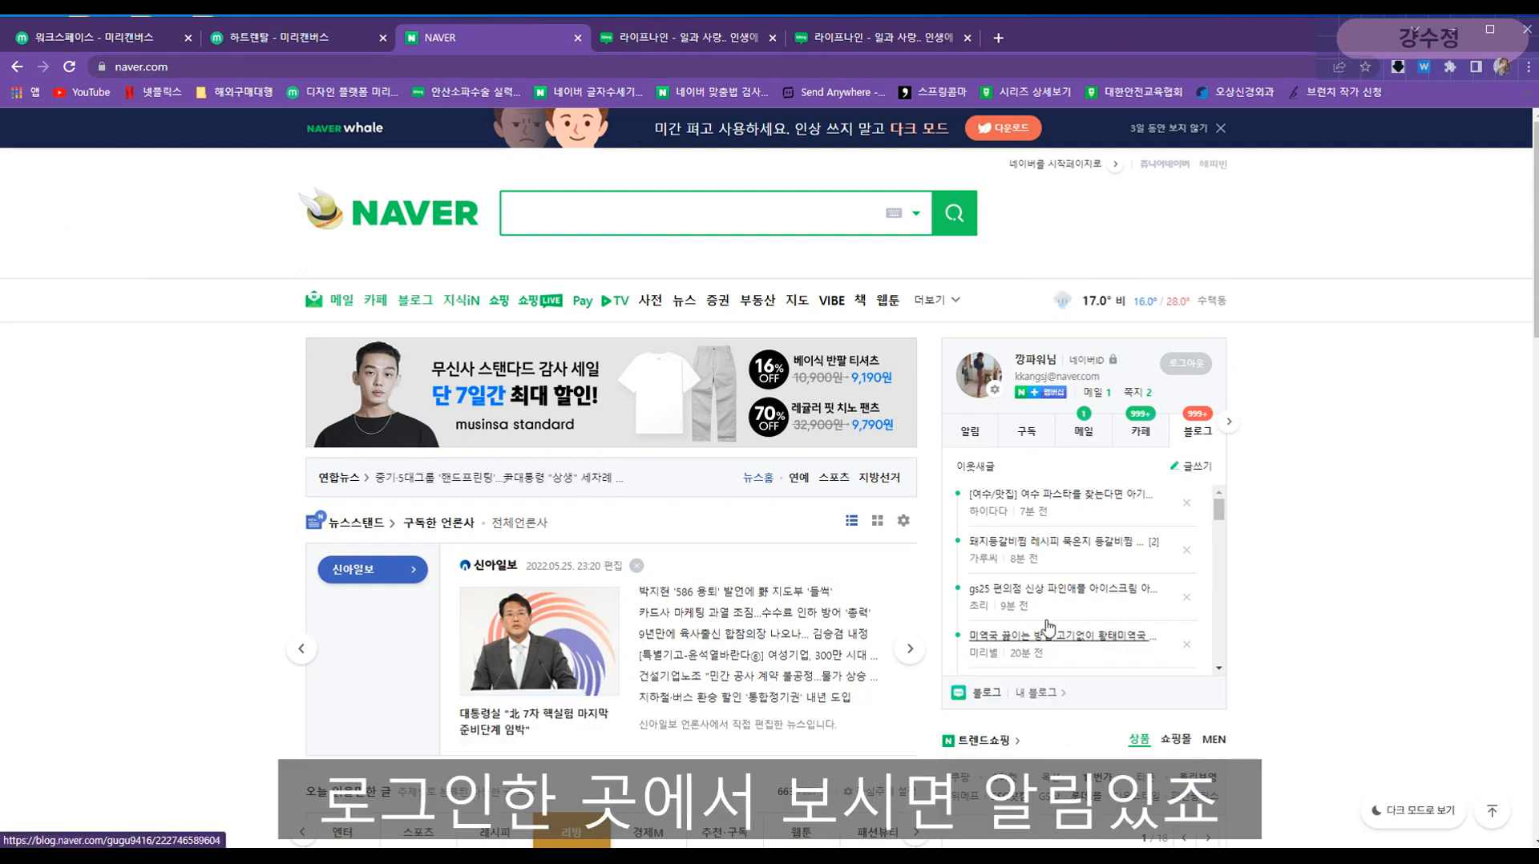
click(982, 433)
scroll(1059, 593, down, 3)
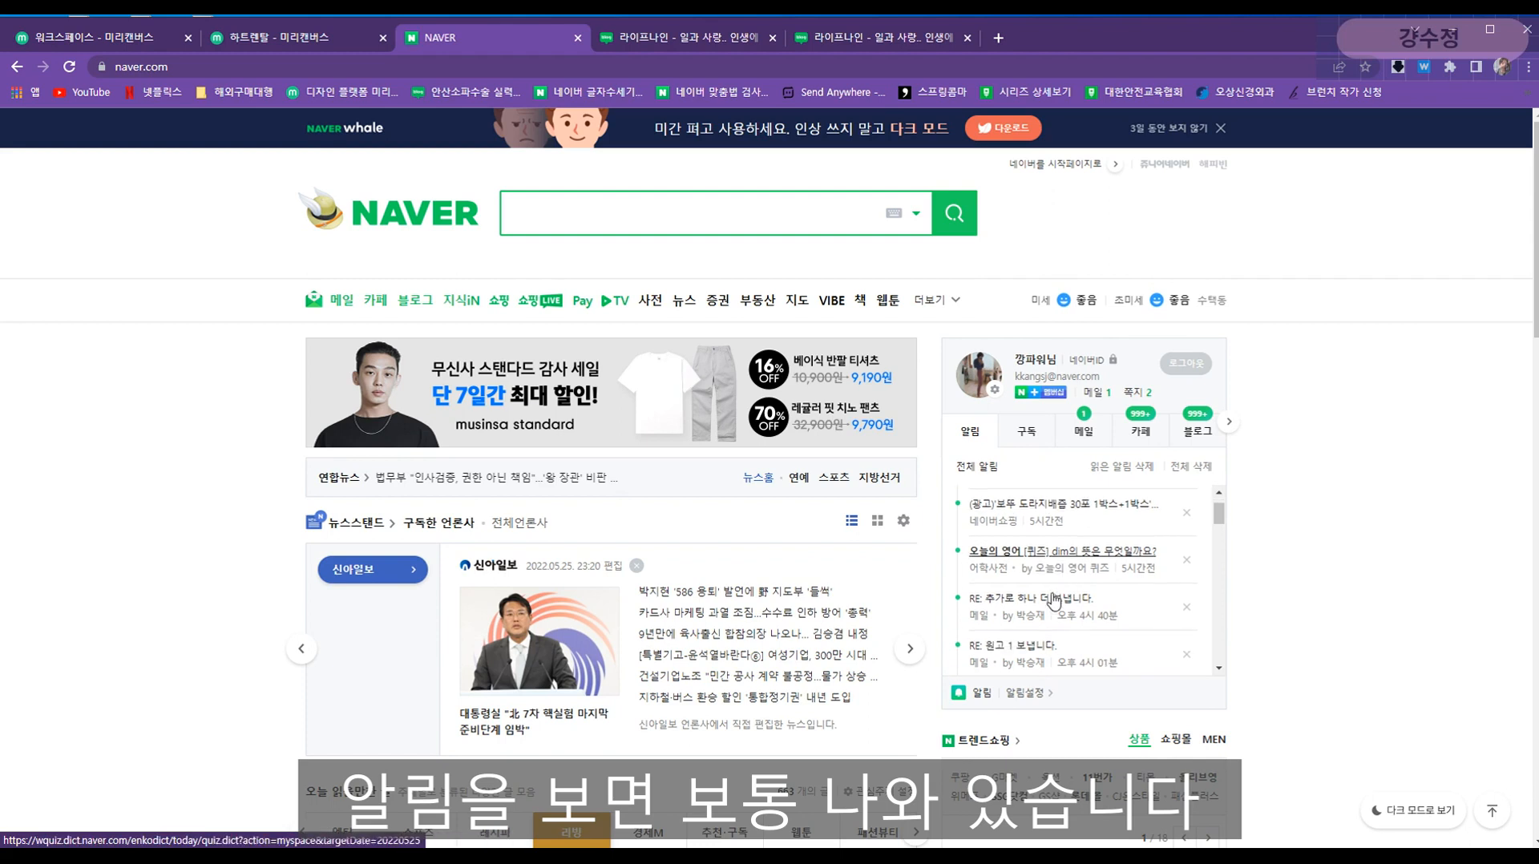
scroll(1053, 616, down, 2)
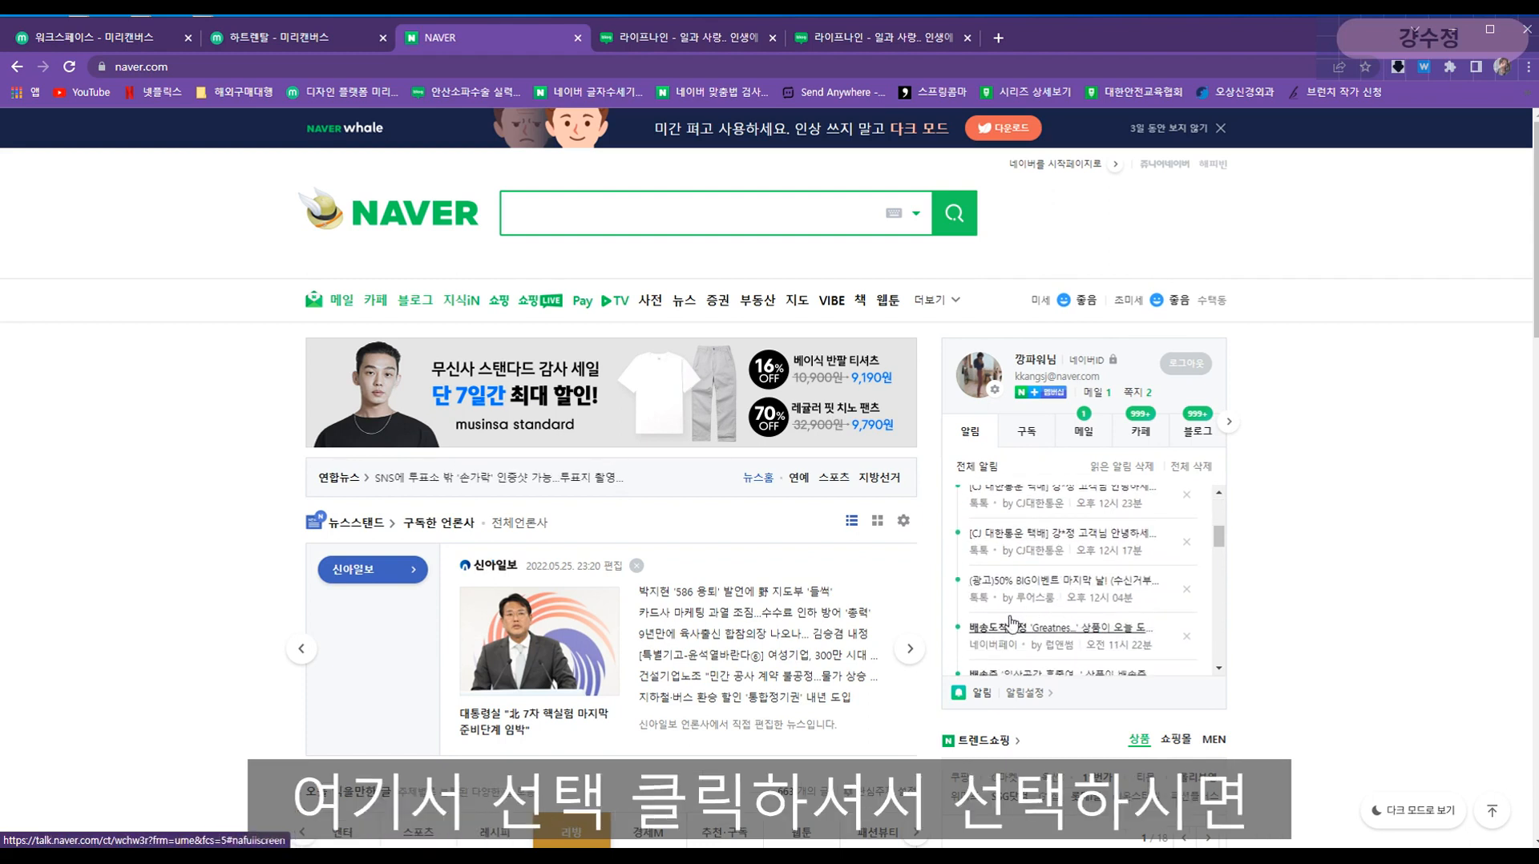
click(898, 37)
click(965, 38)
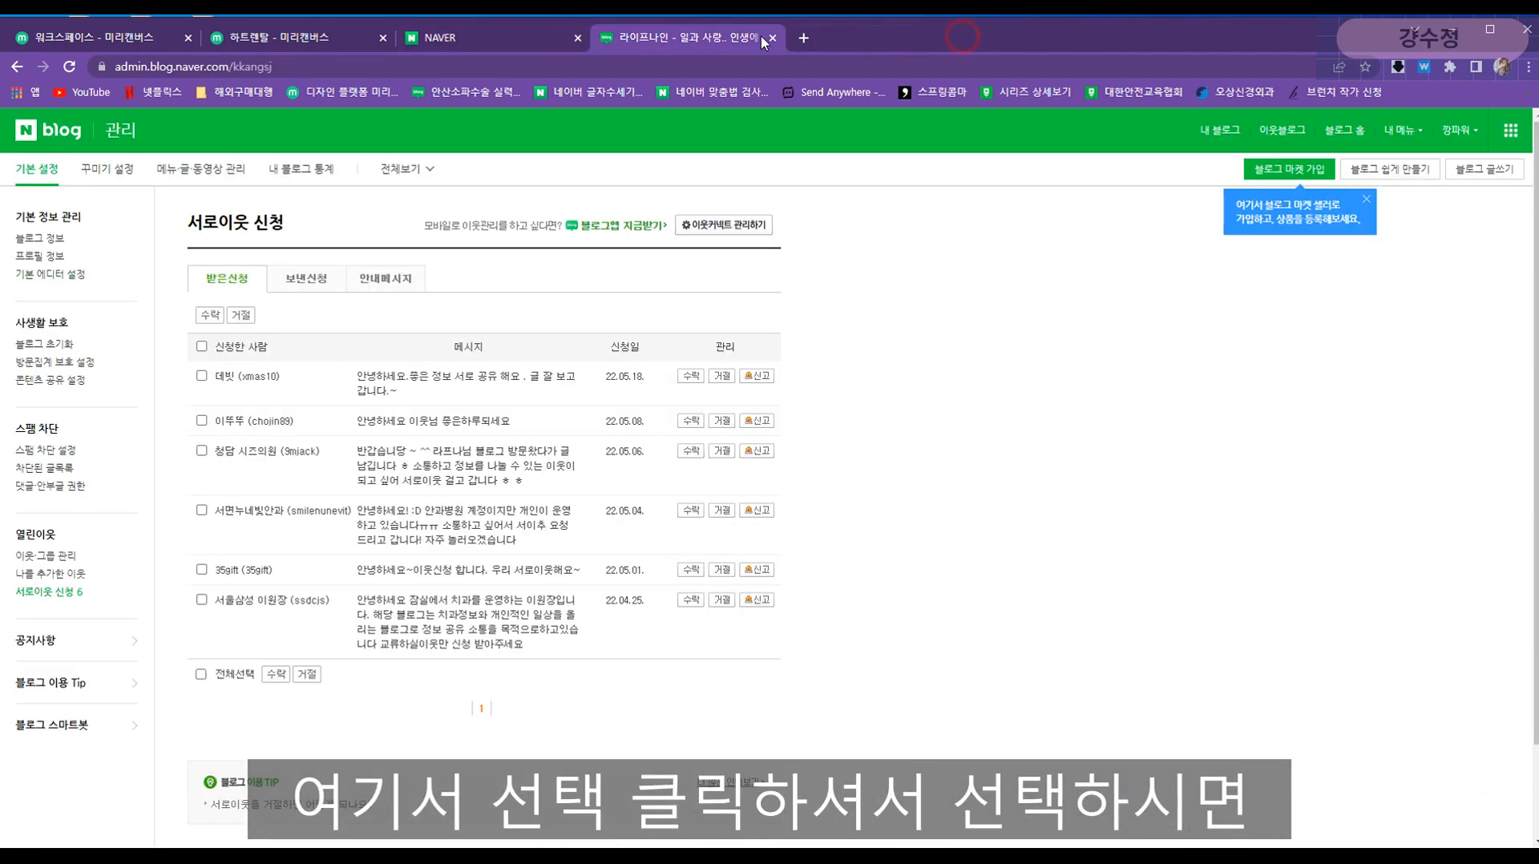
click(723, 38)
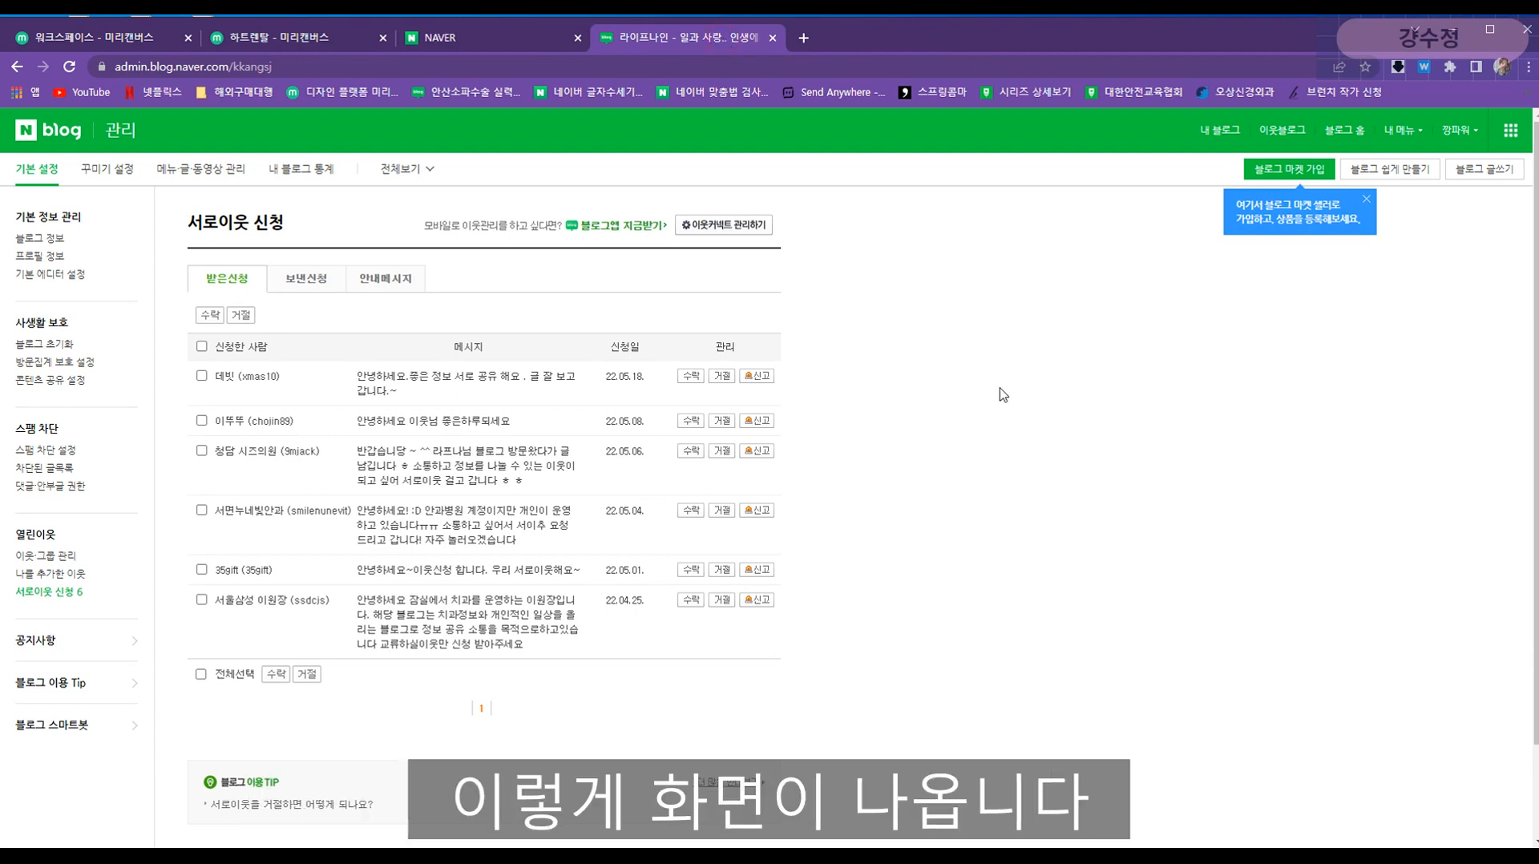
- Select all pending neighbour requests, accept them, and dismiss the result message and market tip
click(201, 346)
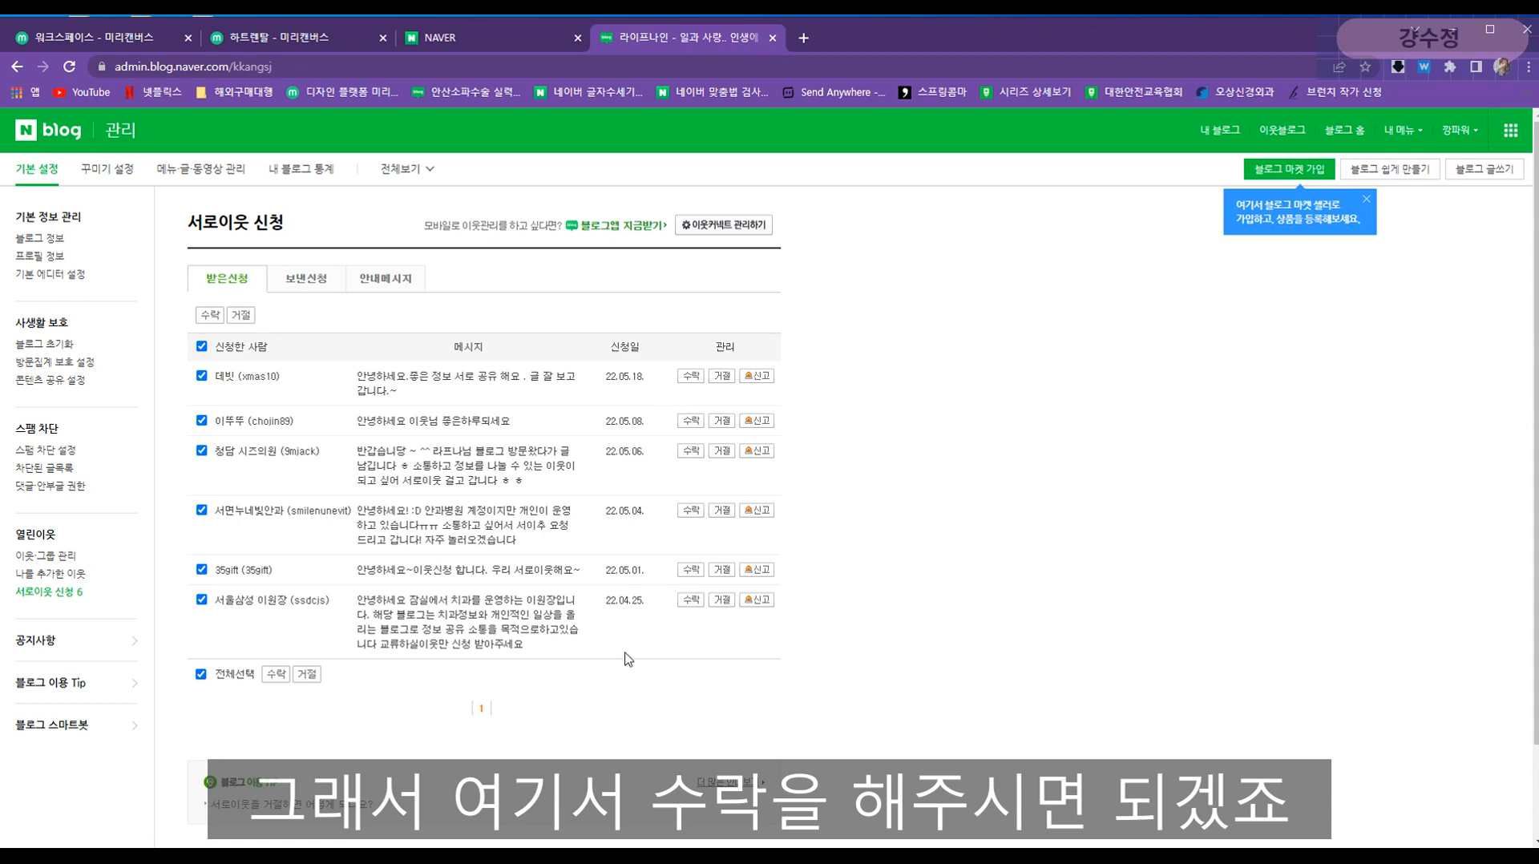
click(276, 675)
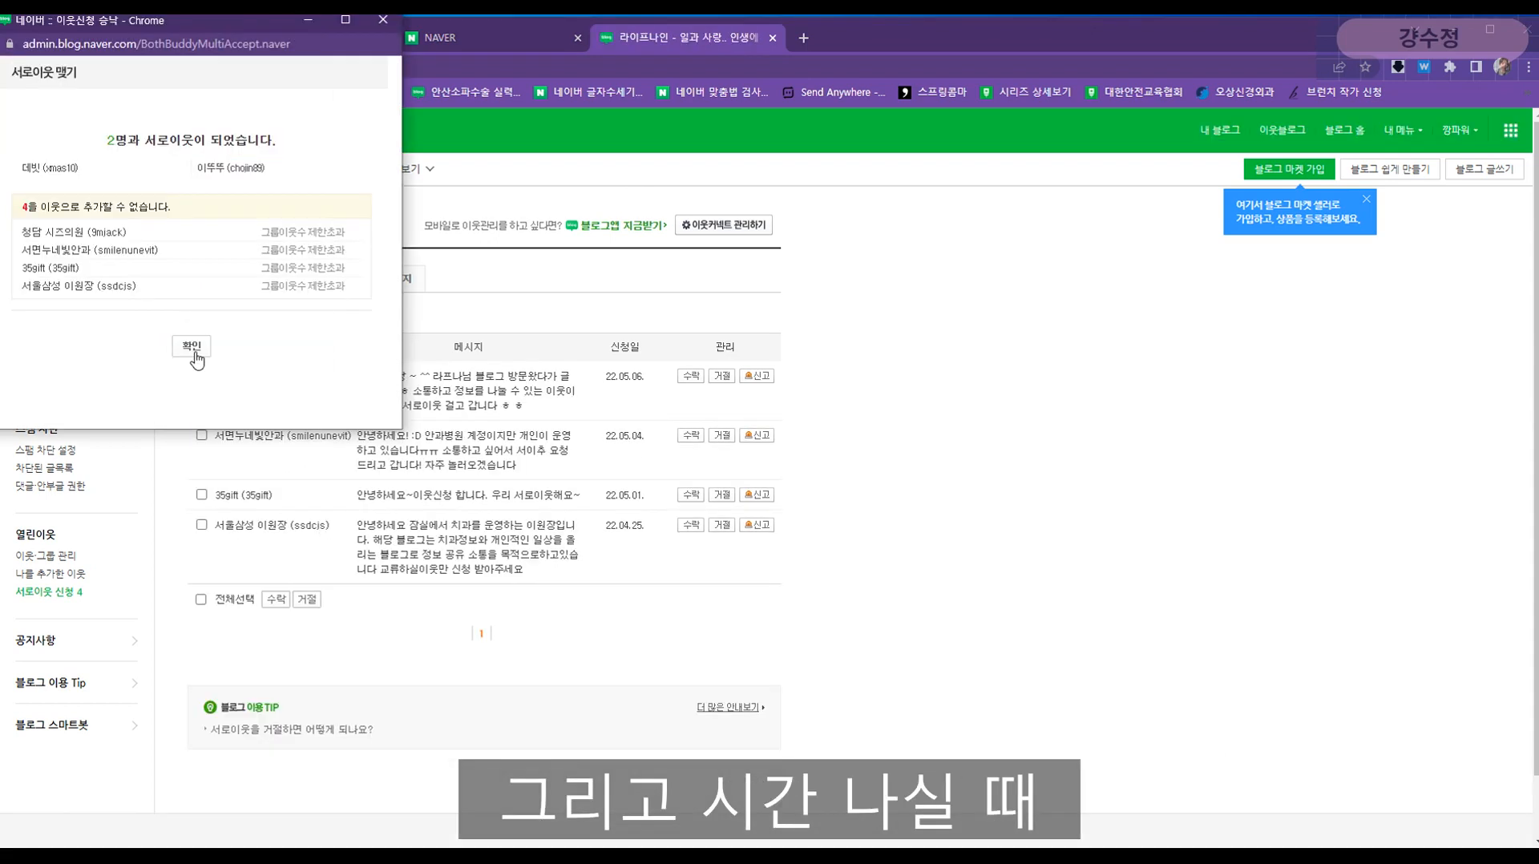
click(196, 346)
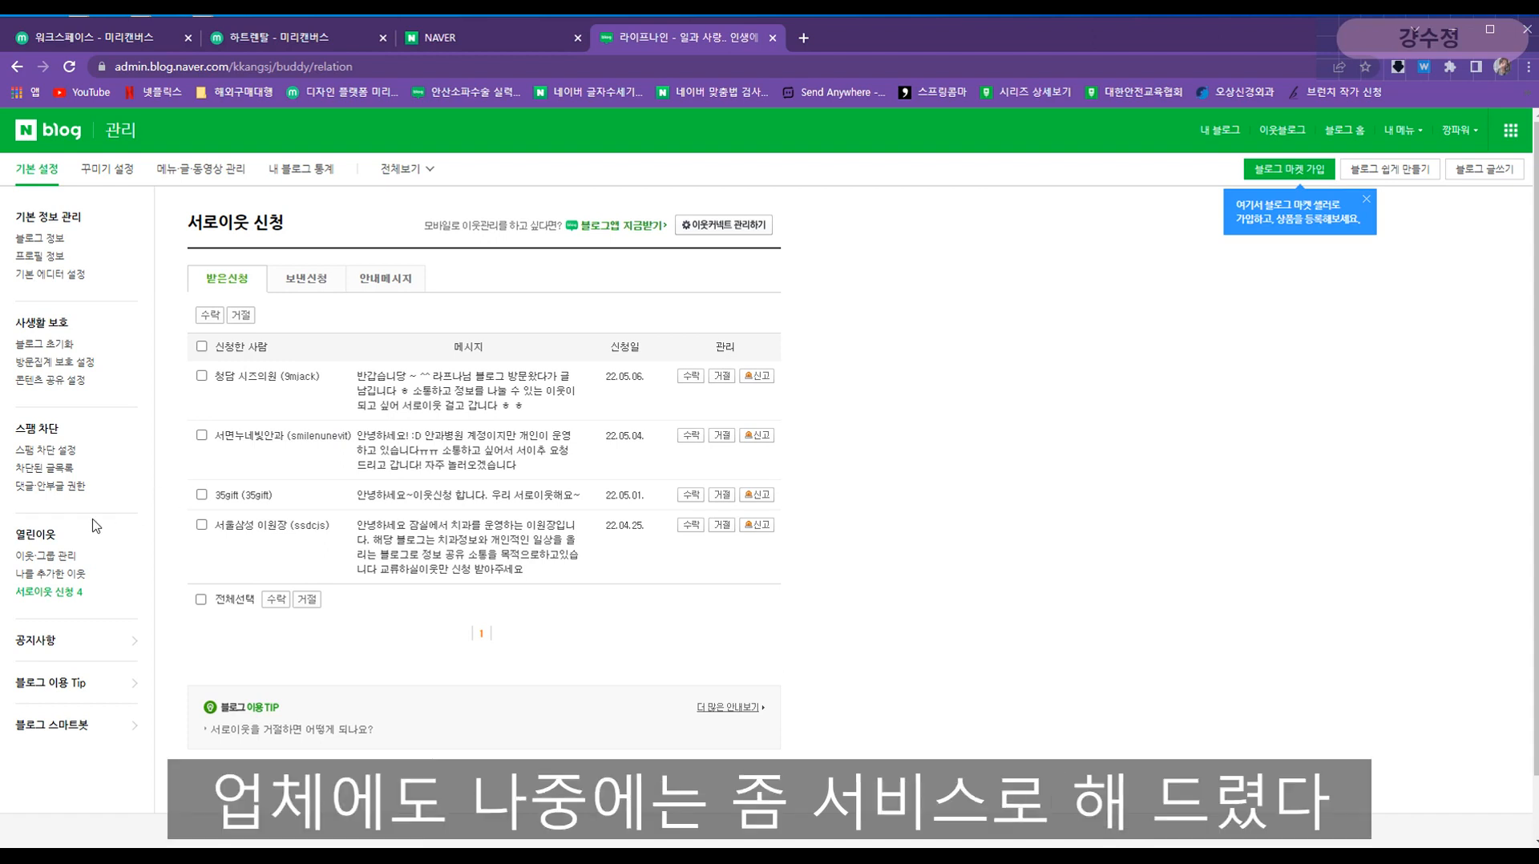
click(1366, 198)
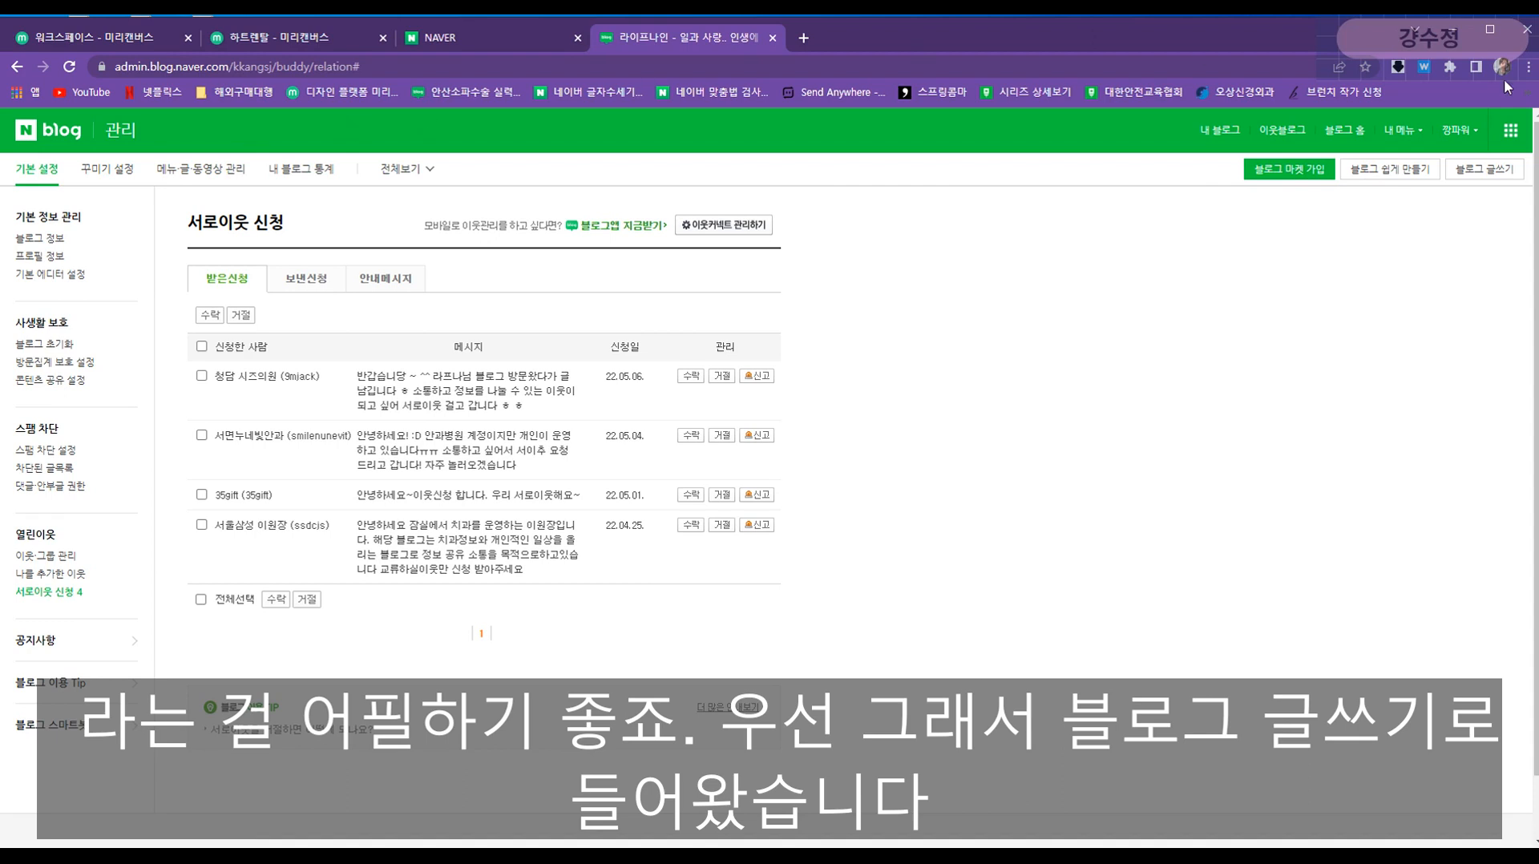
- Paste the Notepad draft lines '원고 1' and '111ㅇㅇㅇㅇ' into a new post's body
click(1485, 171)
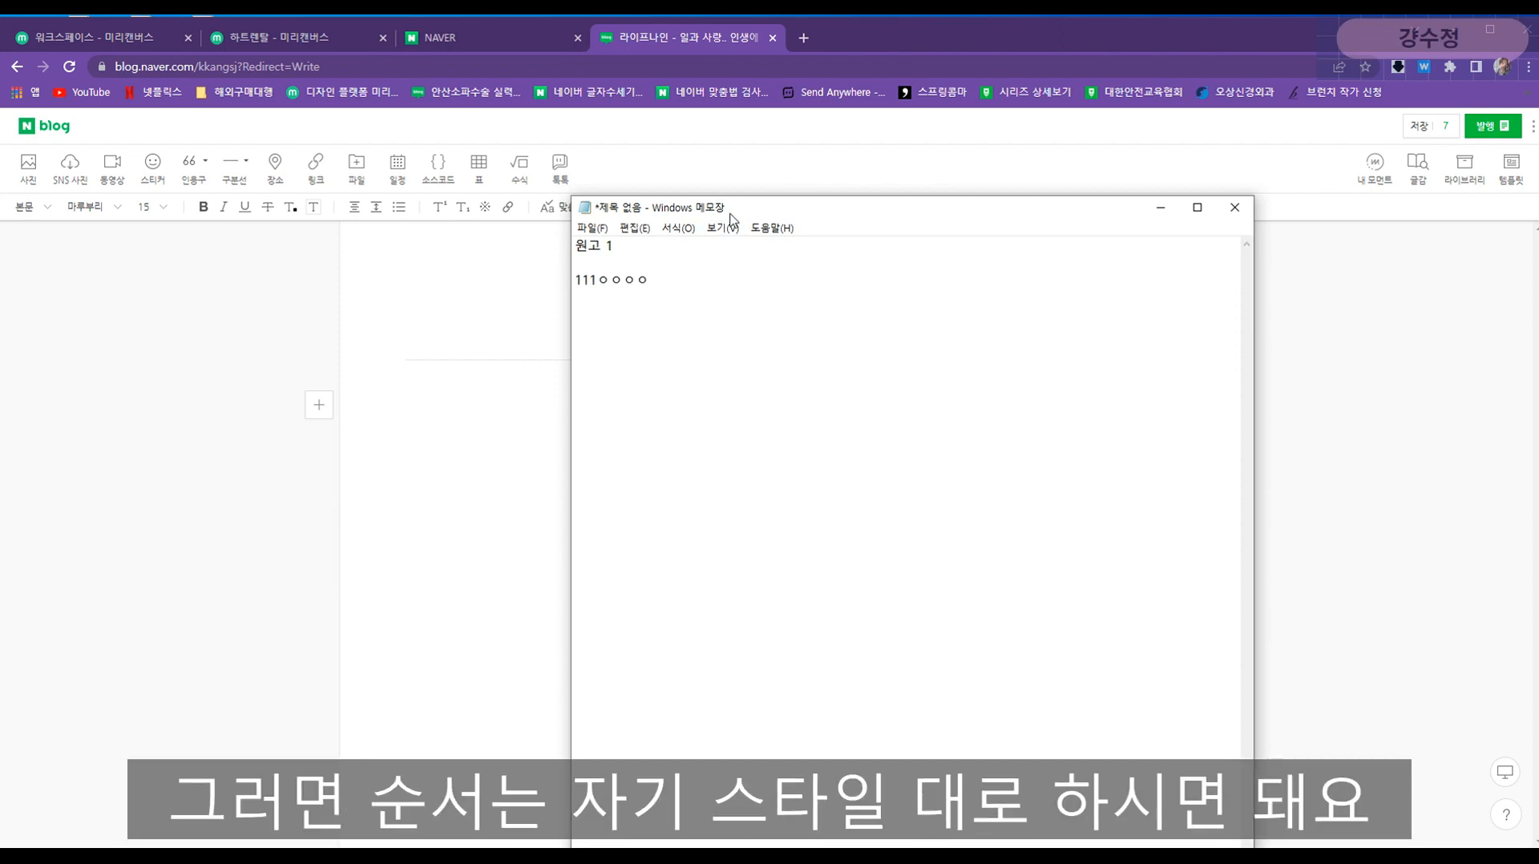
drag(732, 215, 618, 559)
click(772, 426)
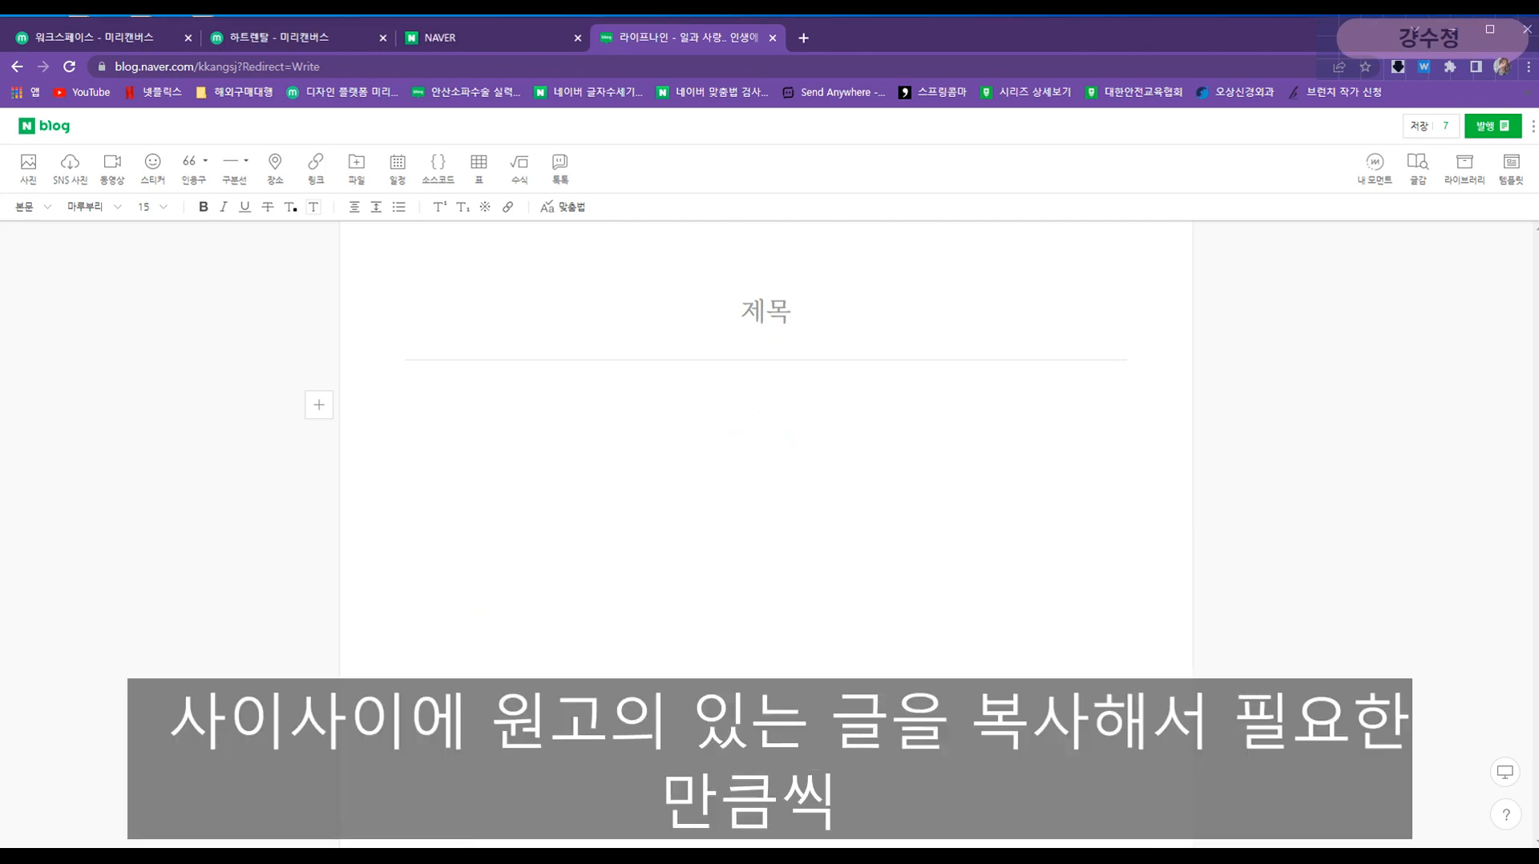
key(alt+Tab)
drag(625, 653, 462, 585)
key(ctrl+c)
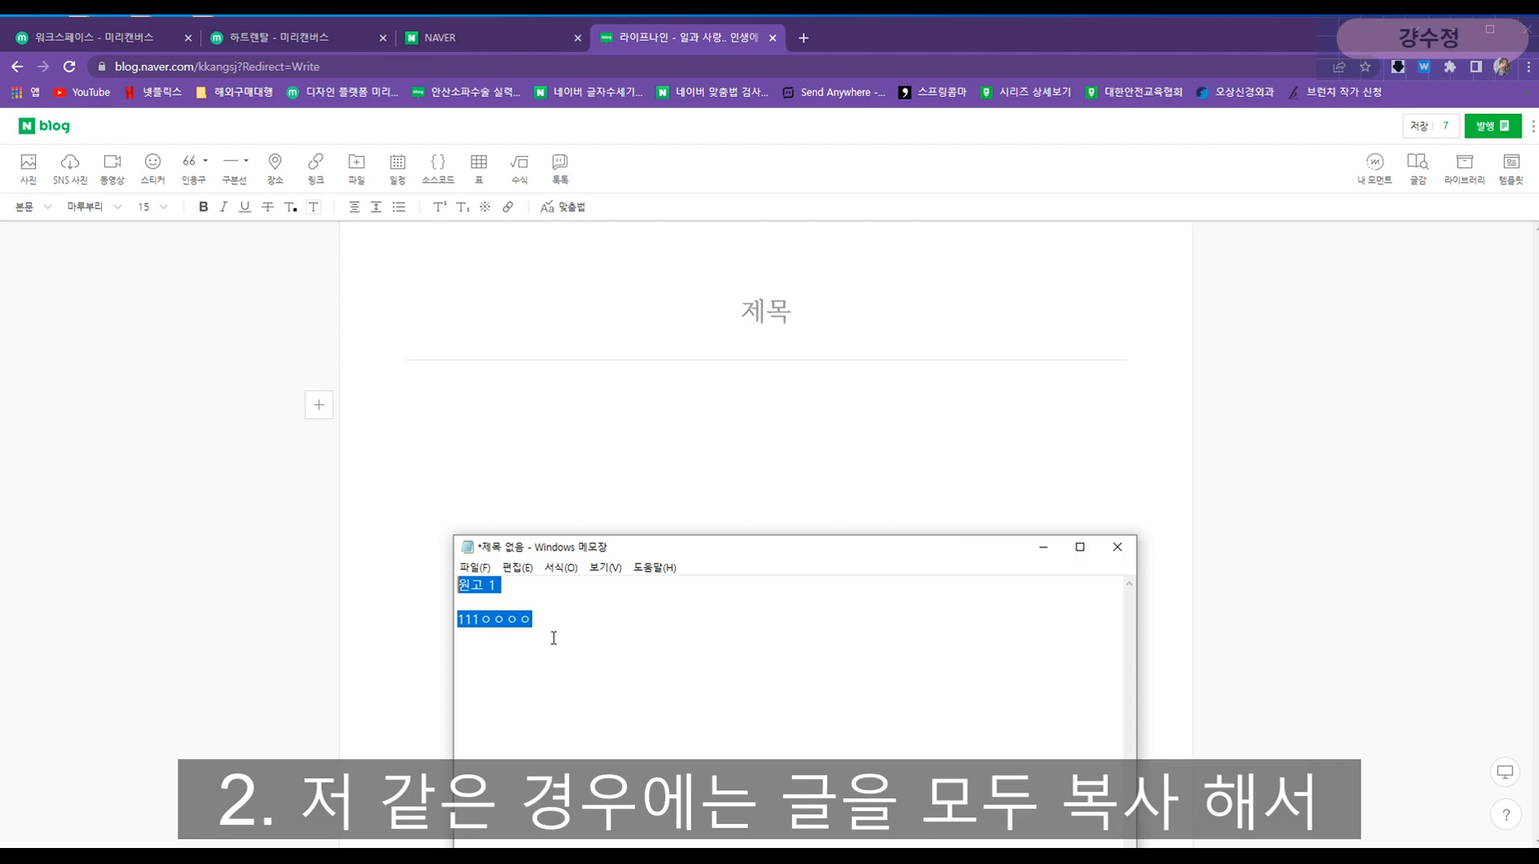
click(760, 422)
key(ctrl+v)
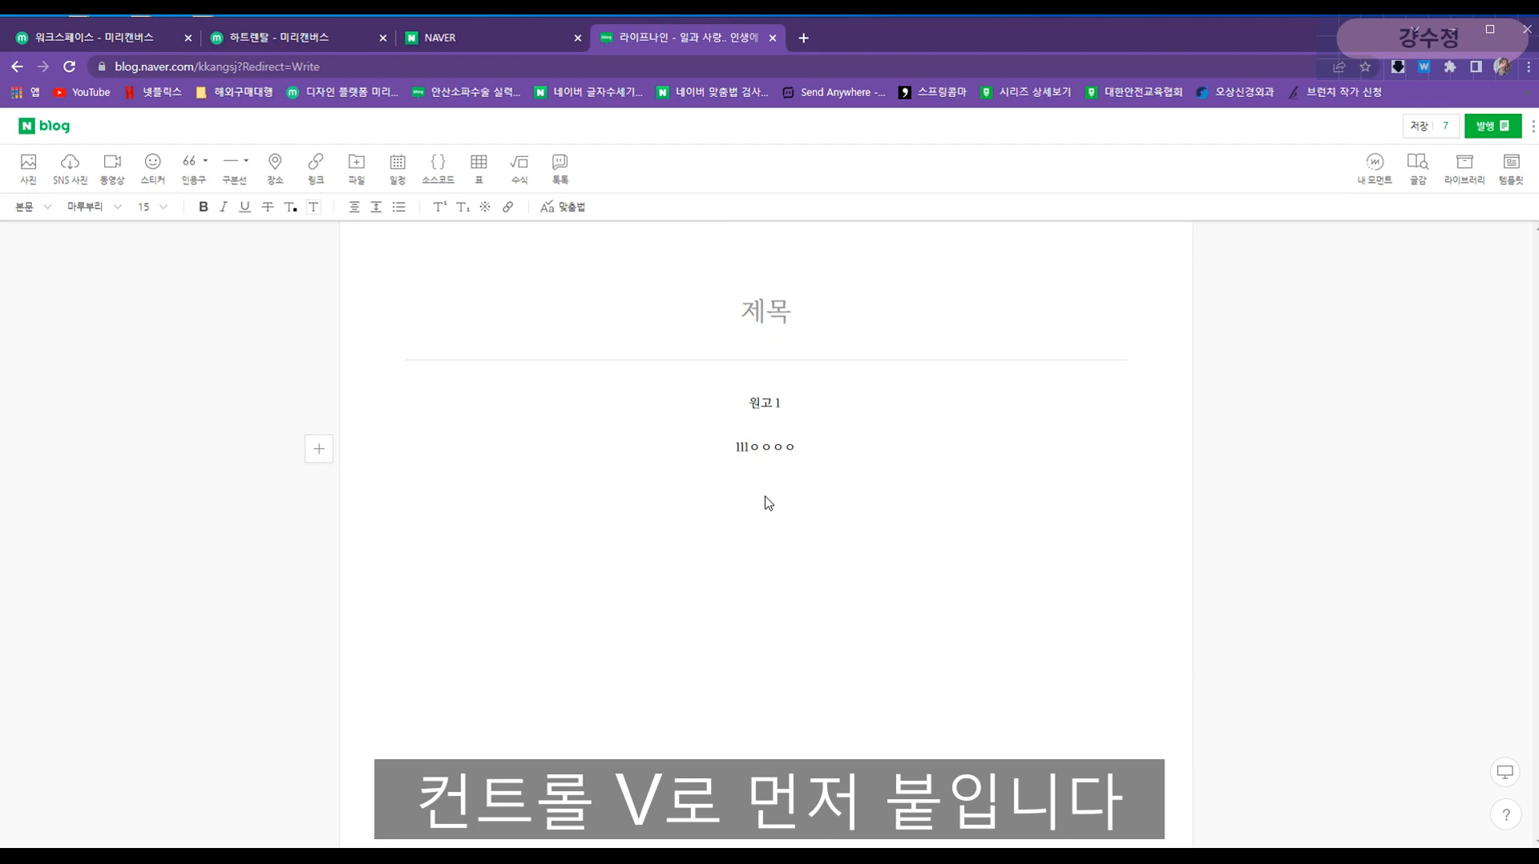
click(765, 423)
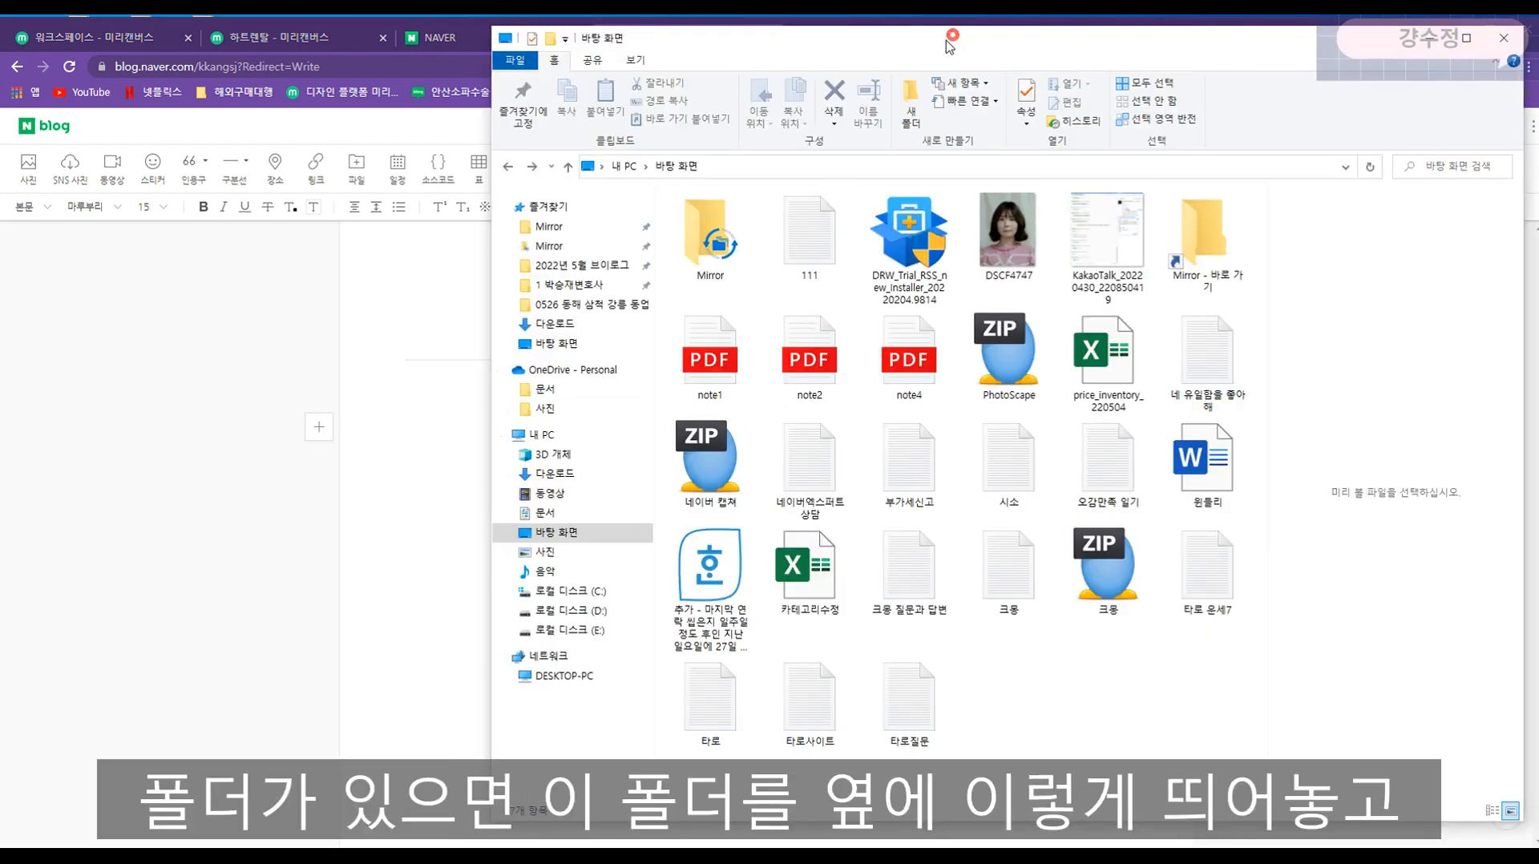
- Drag the portrait photo from the Desktop folder into the post, then delete it
drag(948, 36, 0, 72)
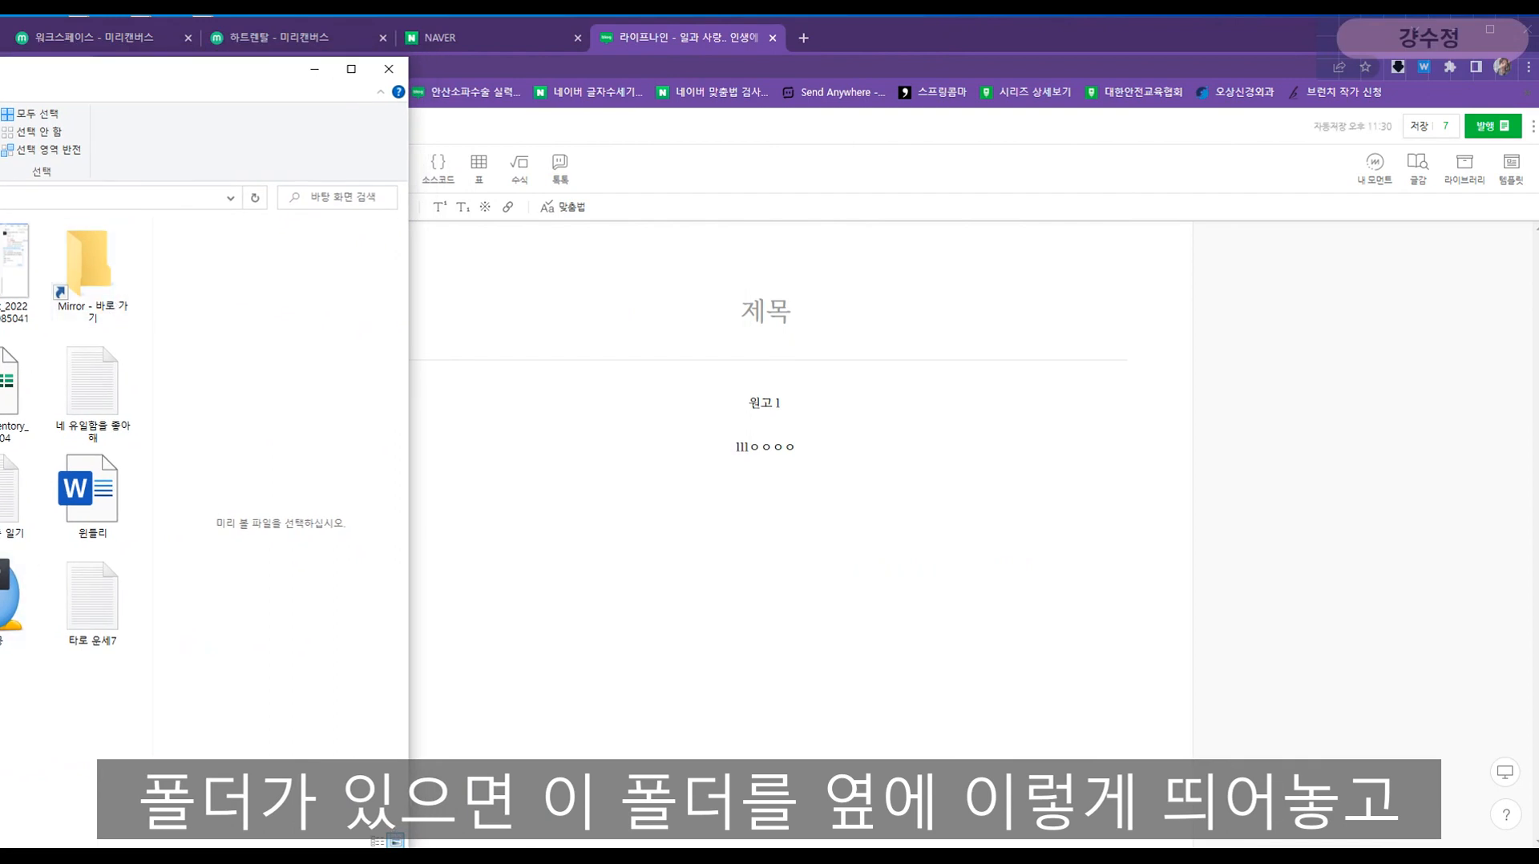
drag(285, 521, 910, 533)
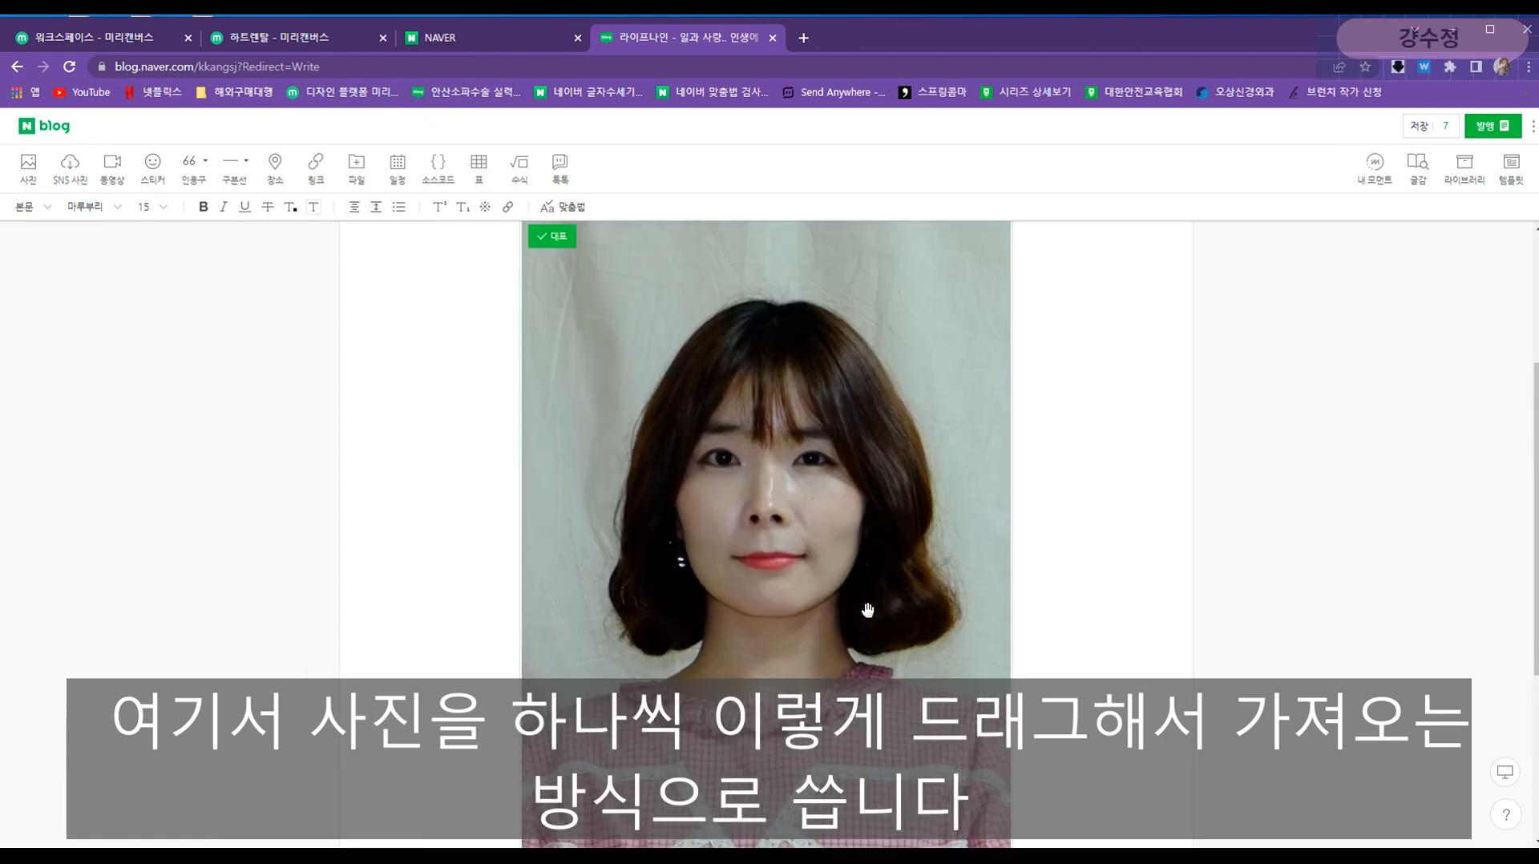
key(Delete)
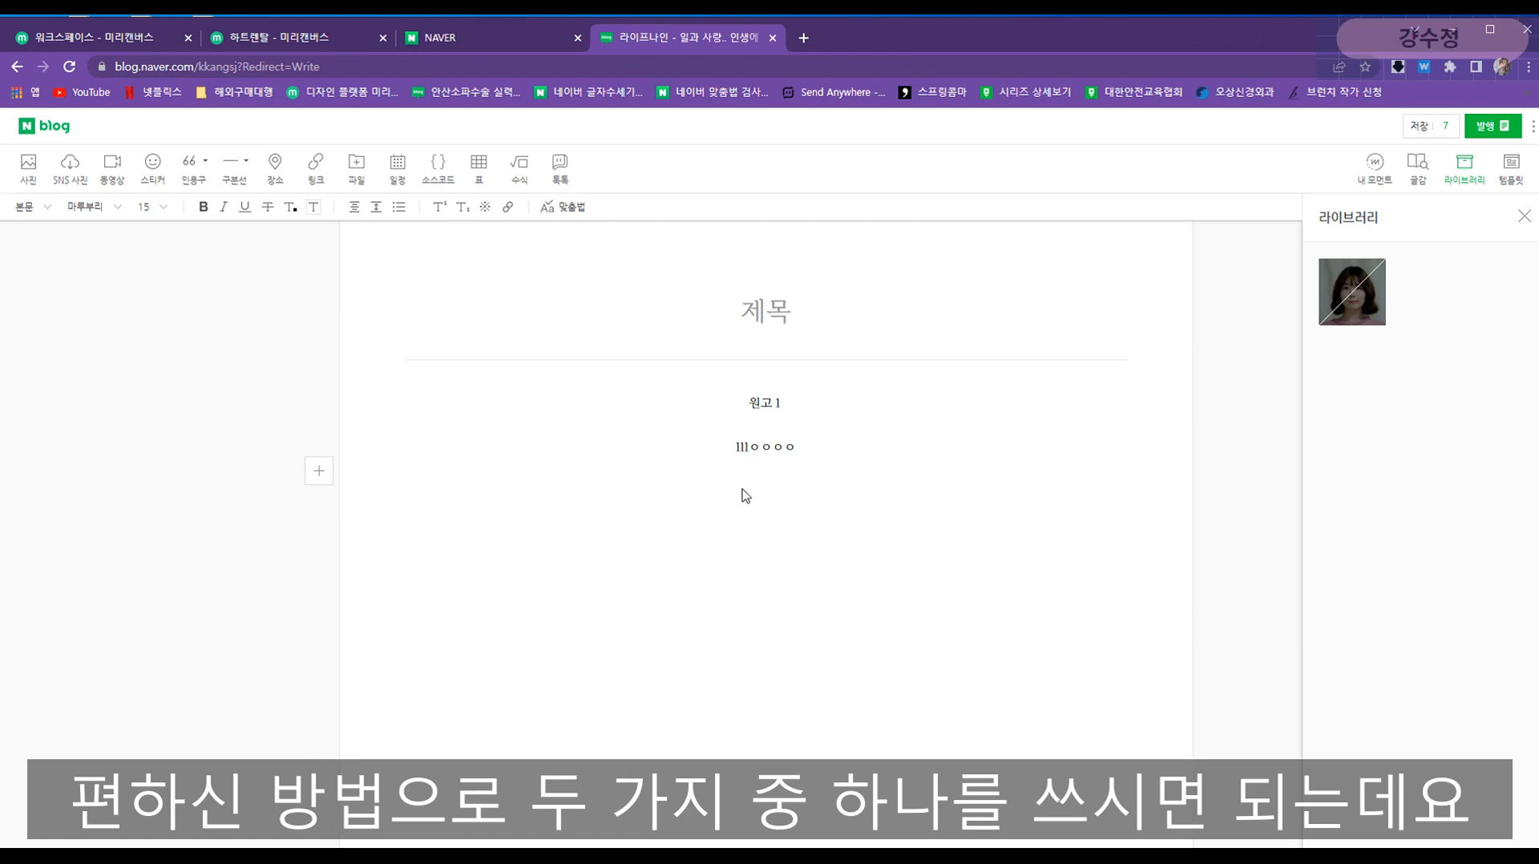
- Type the notes '썸네일 = 동영상' and '가장 먼저 불러오는 것이 대표 지정.', then close the library panel
text(ㅣ)
key(Return)
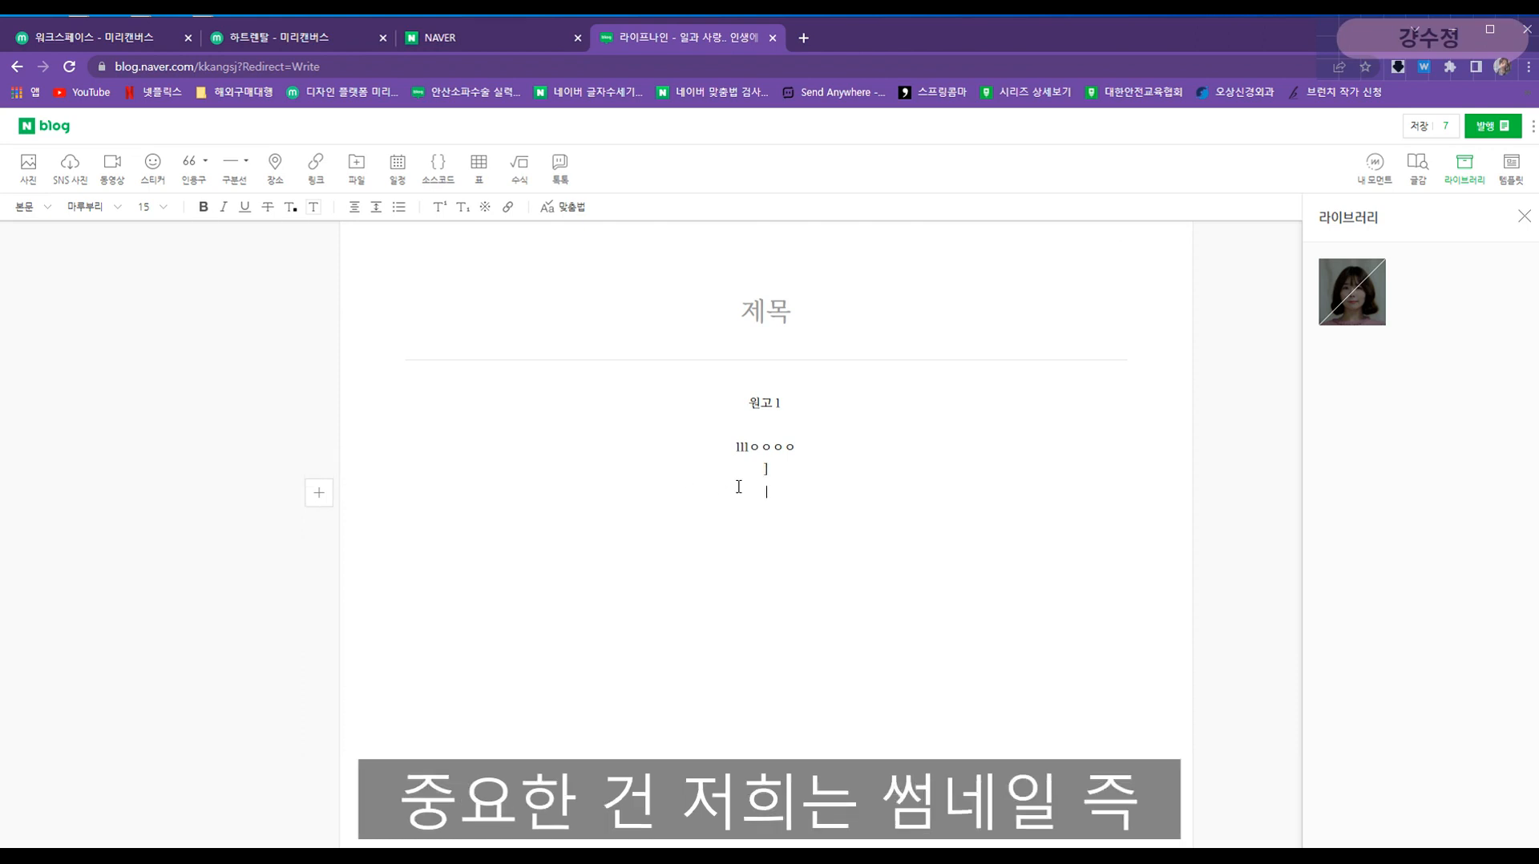
text(썸네일)
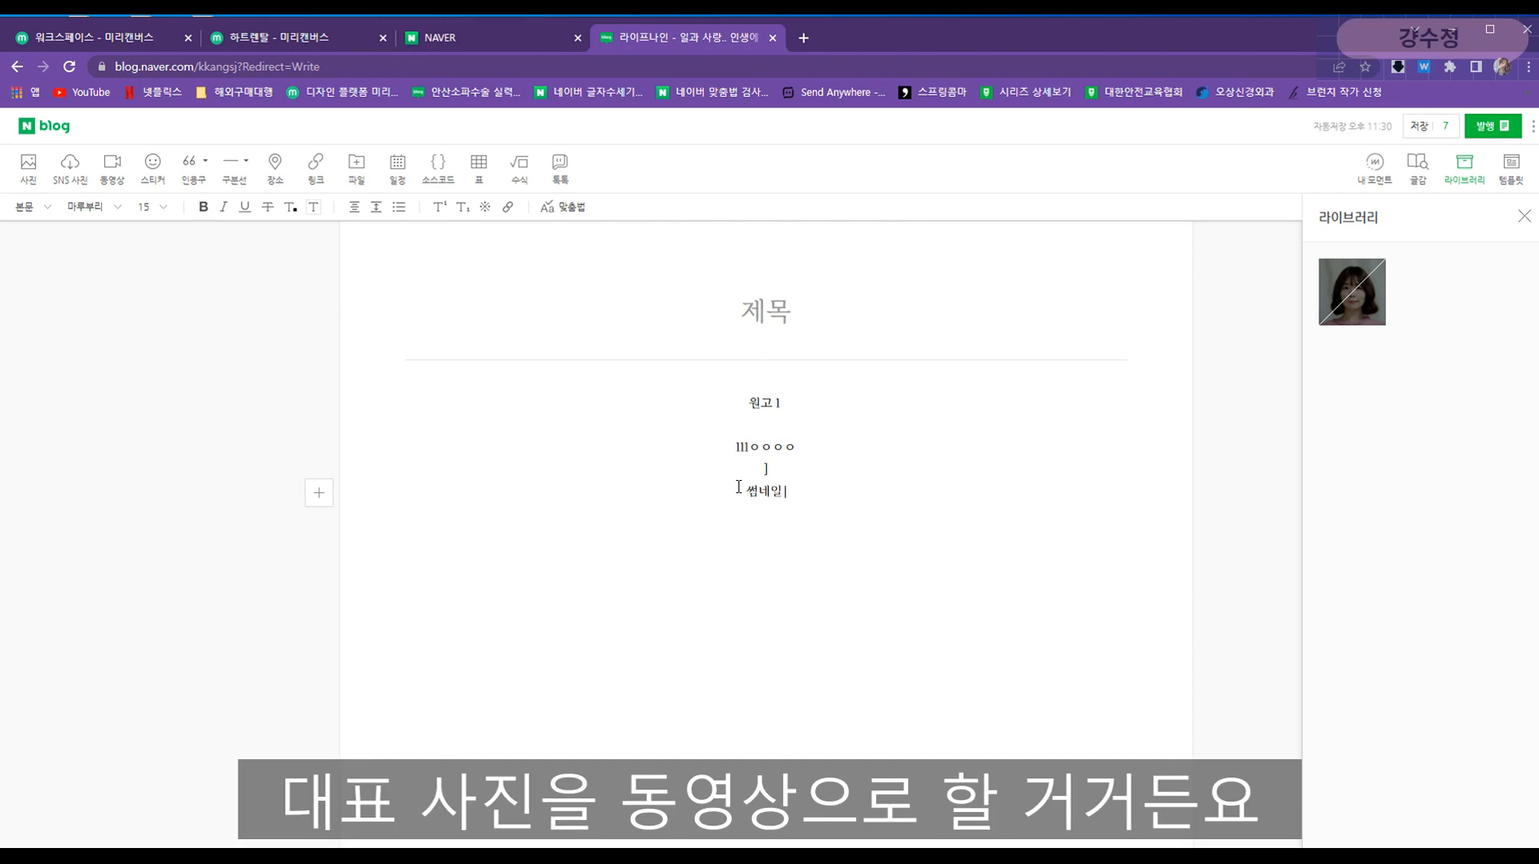
text( = 동영상)
key(Return)
text(가정)
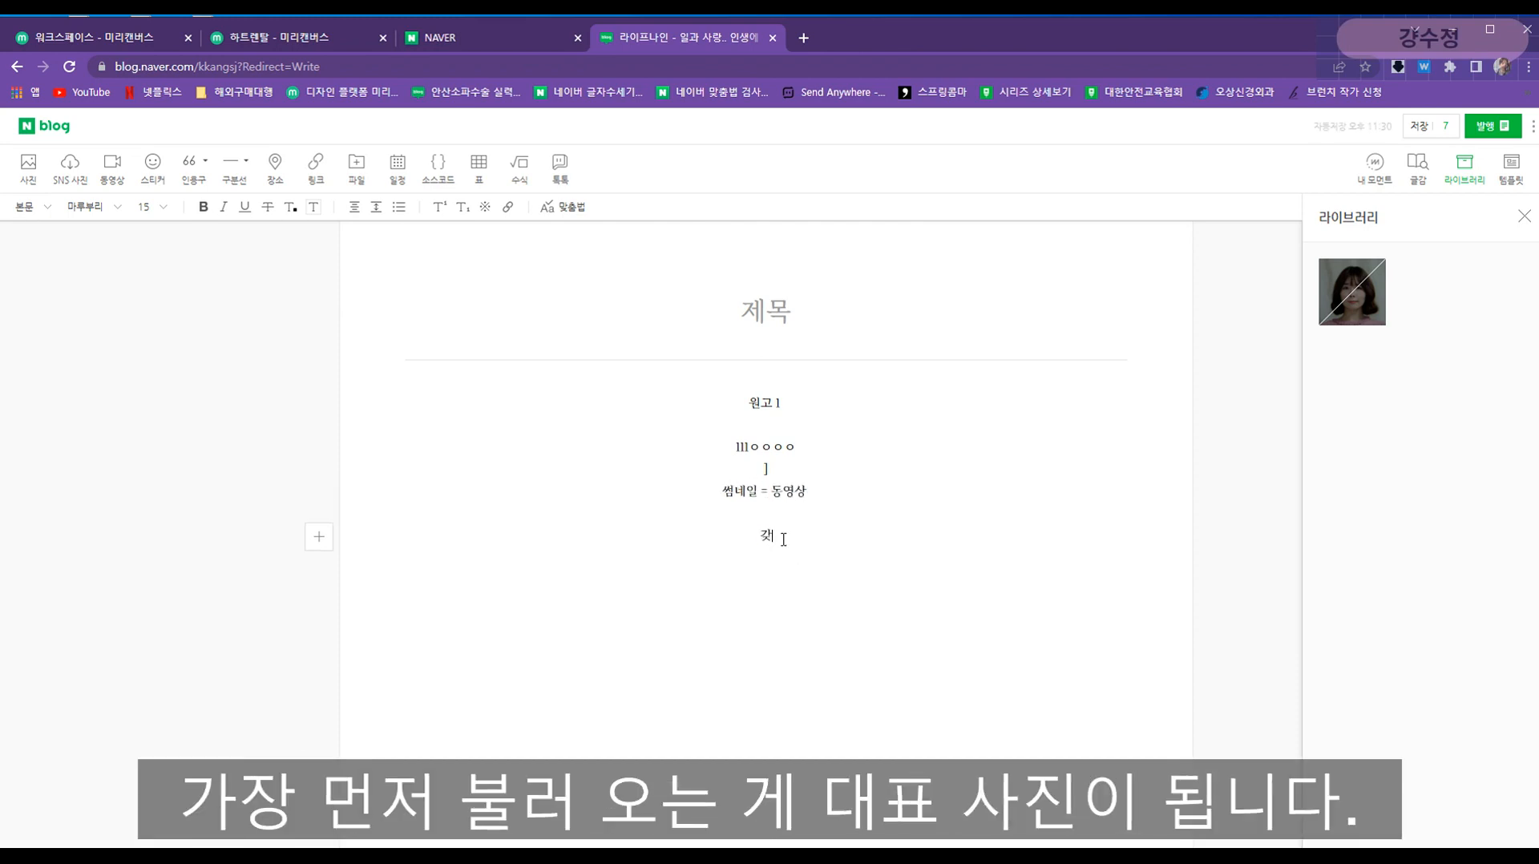
key(BackSpace)
text(먼저 불러온는 것이 대)
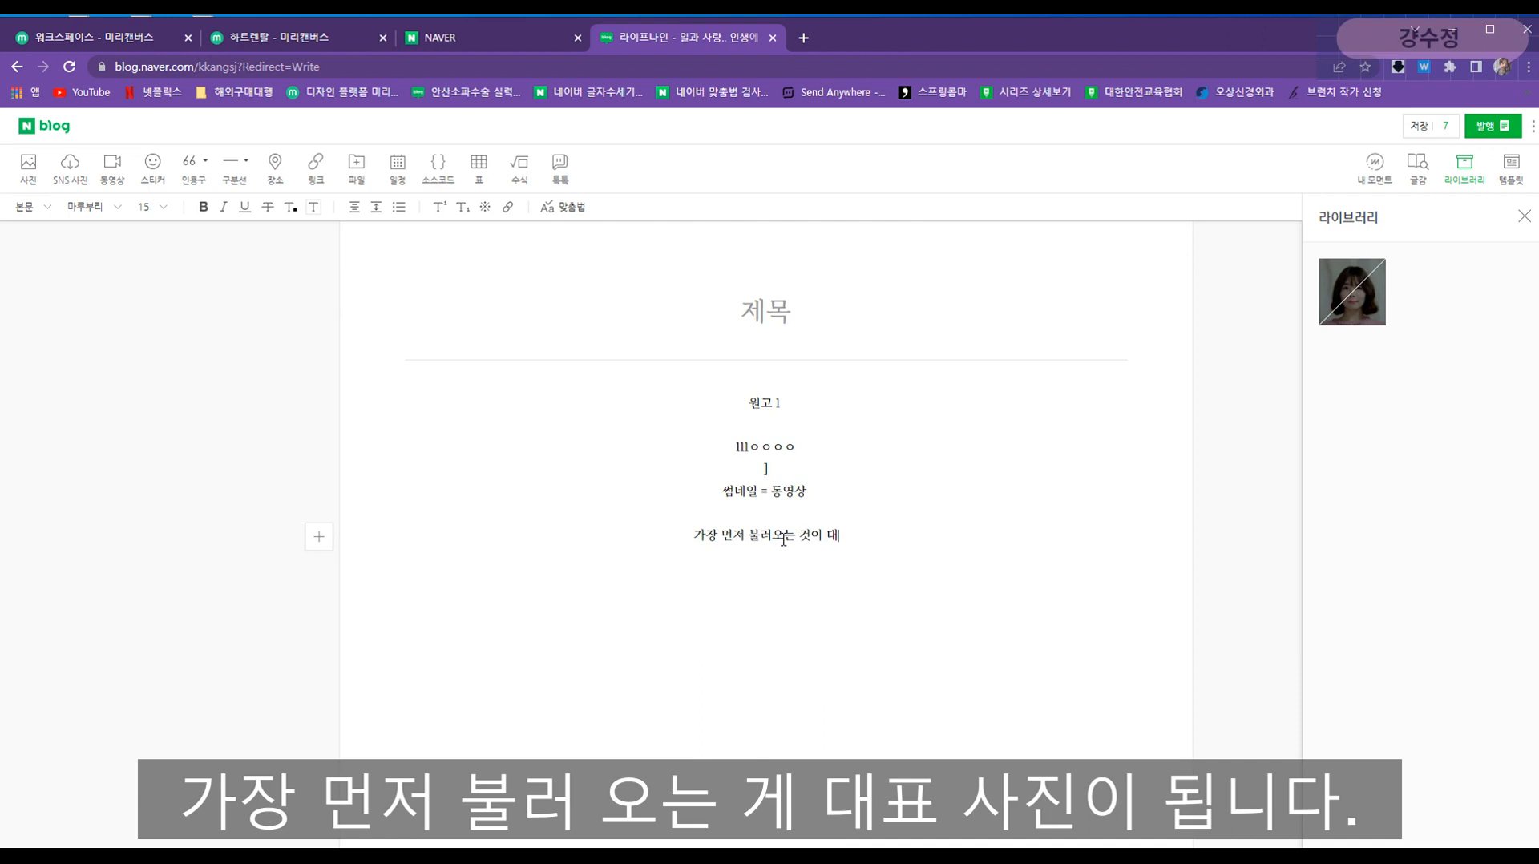
text(푯 지정.)
key(Return)
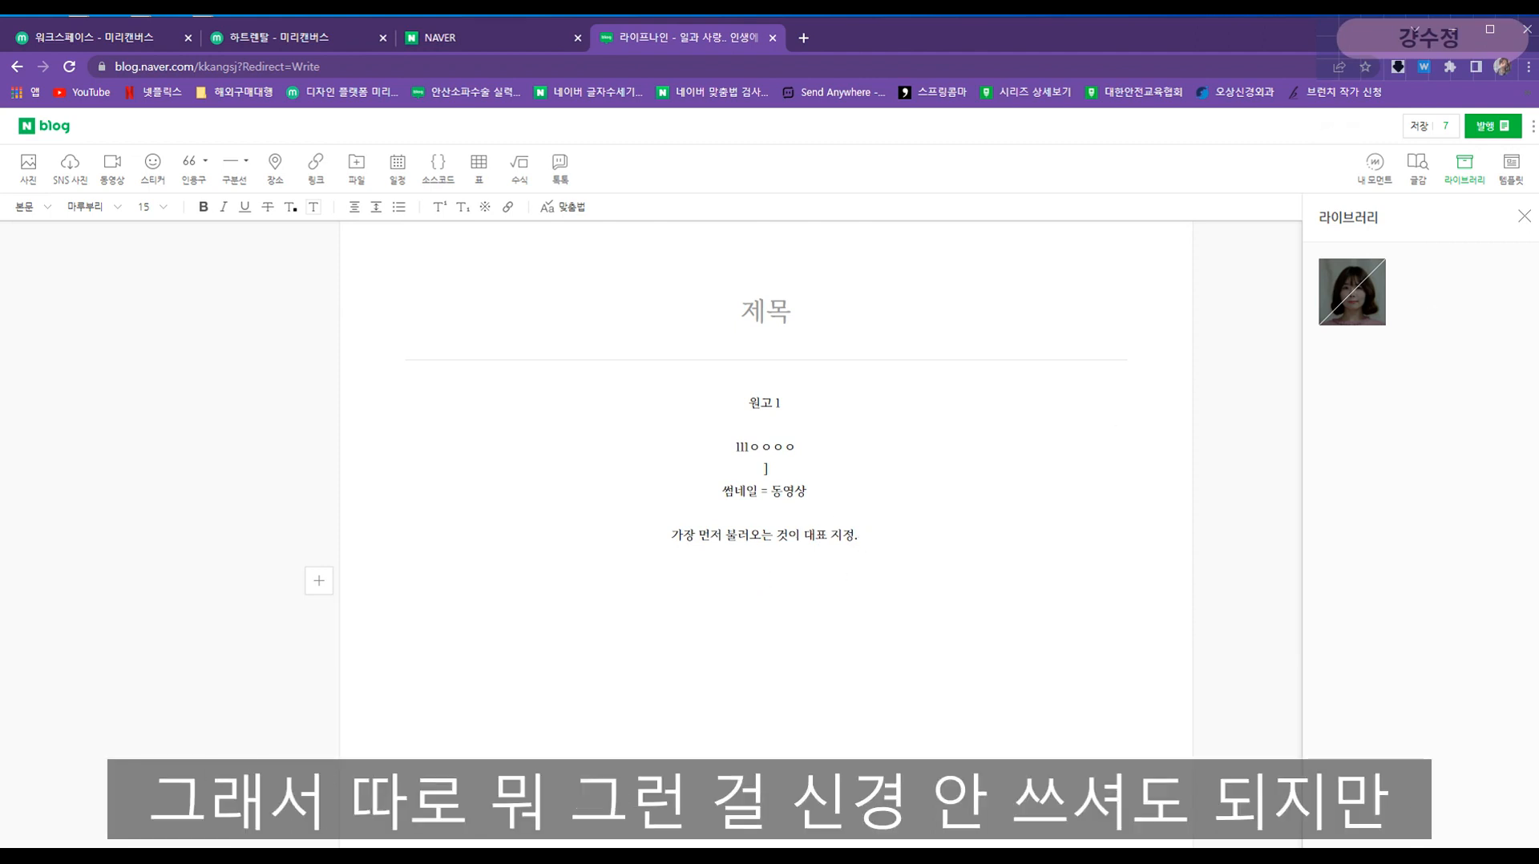
click(1524, 216)
click(829, 611)
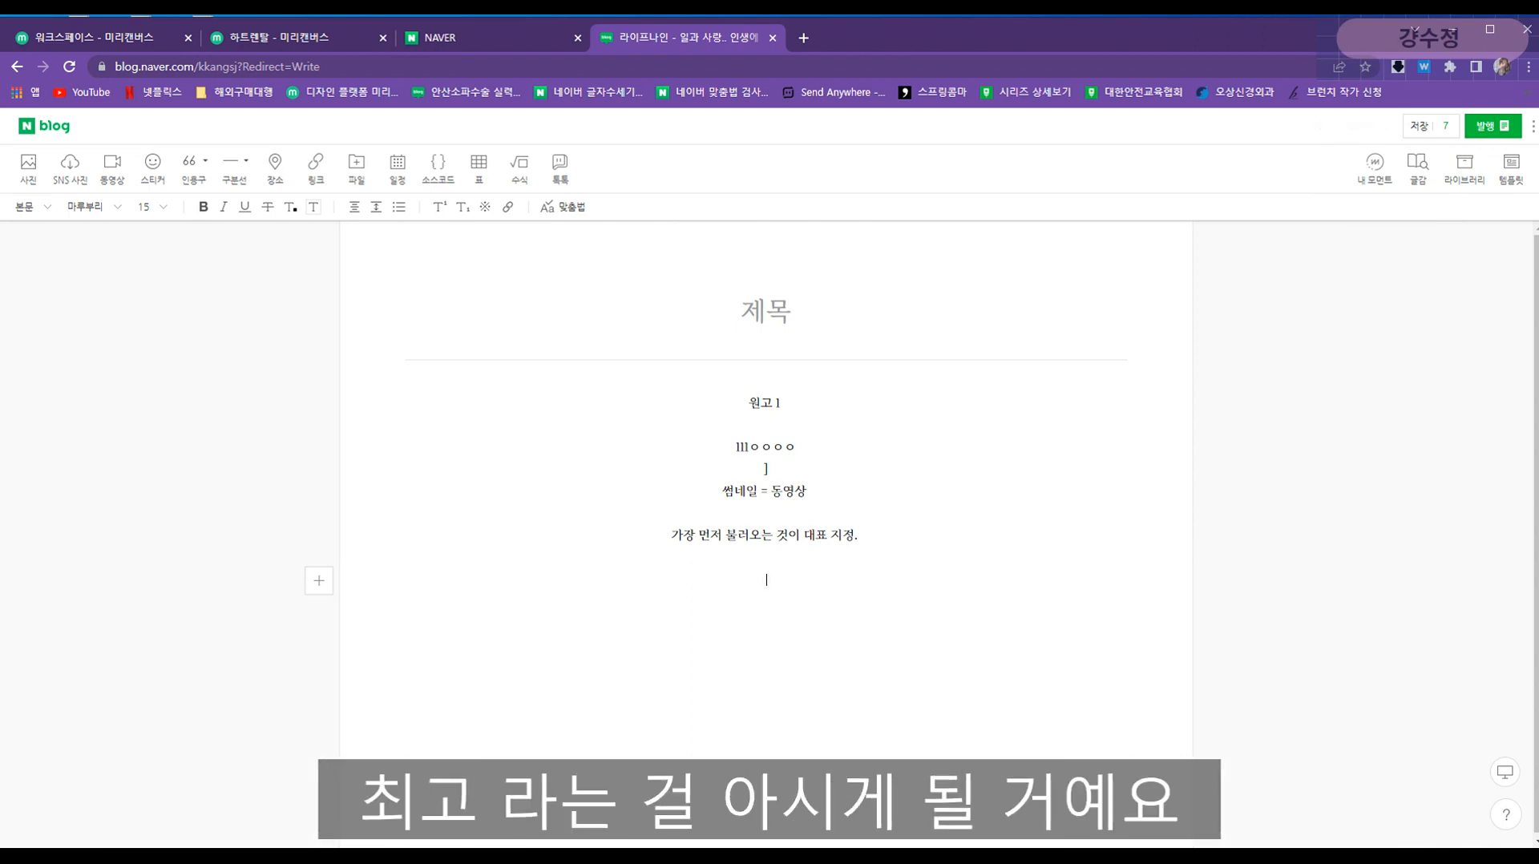
- Position and resize the File Explorer window on the left beside the post
key(alt+Tab)
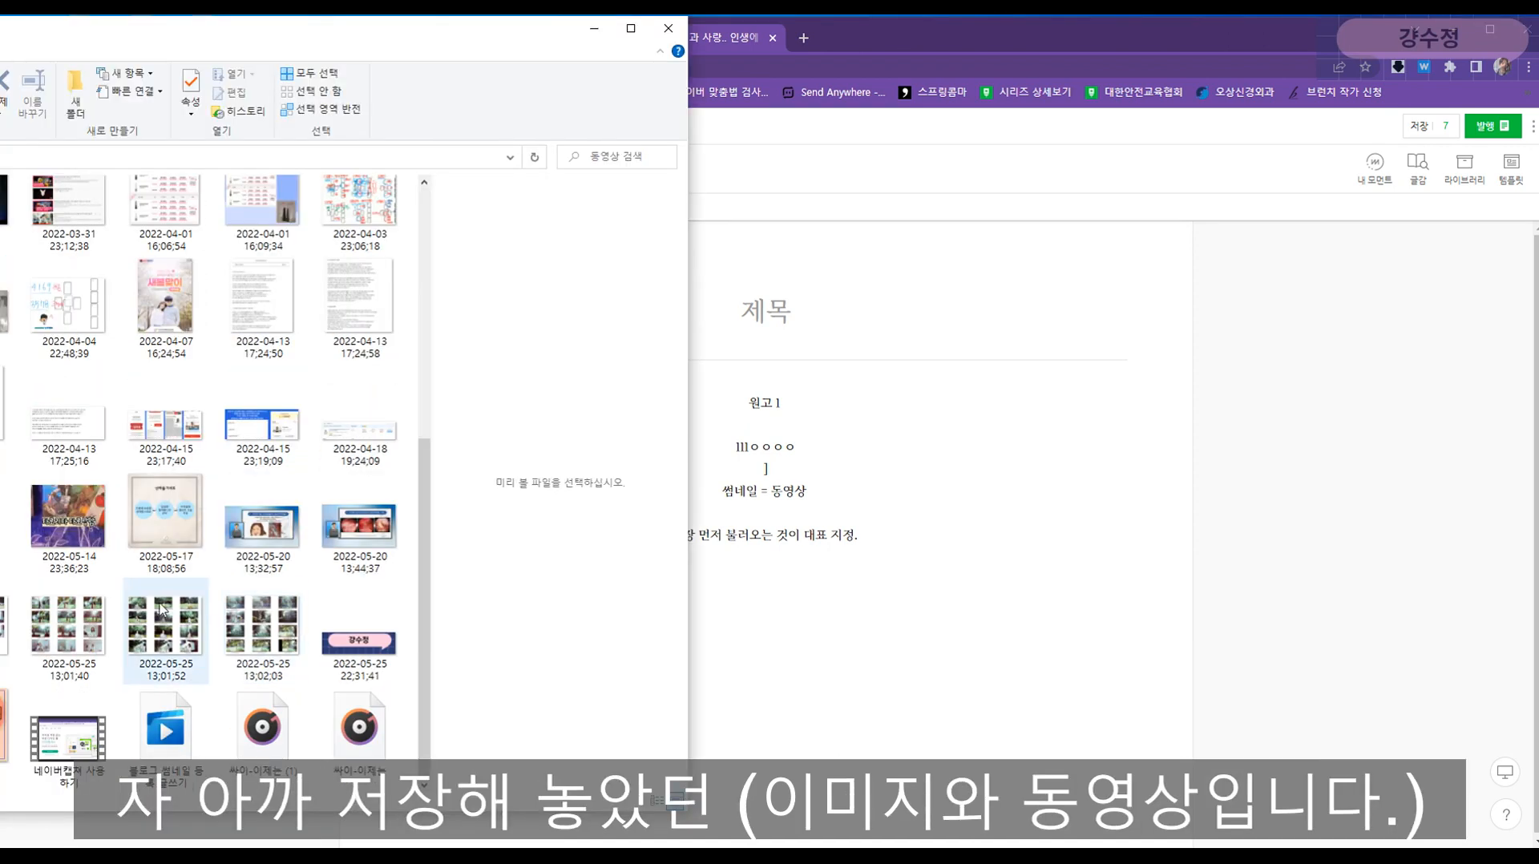
drag(178, 43, 521, 104)
drag(281, 40, 621, 45)
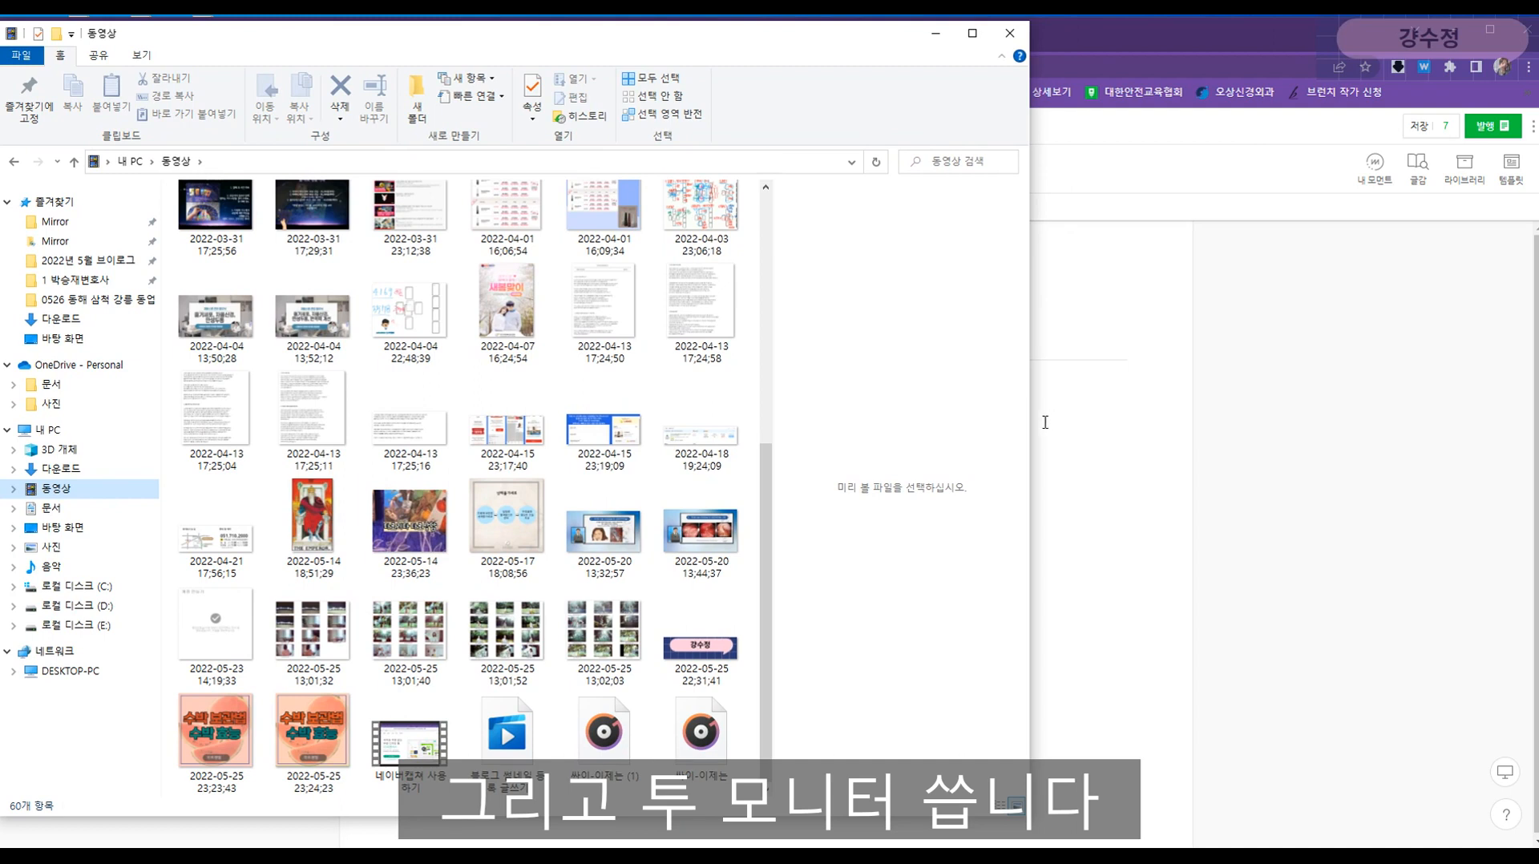
drag(1032, 428, 701, 430)
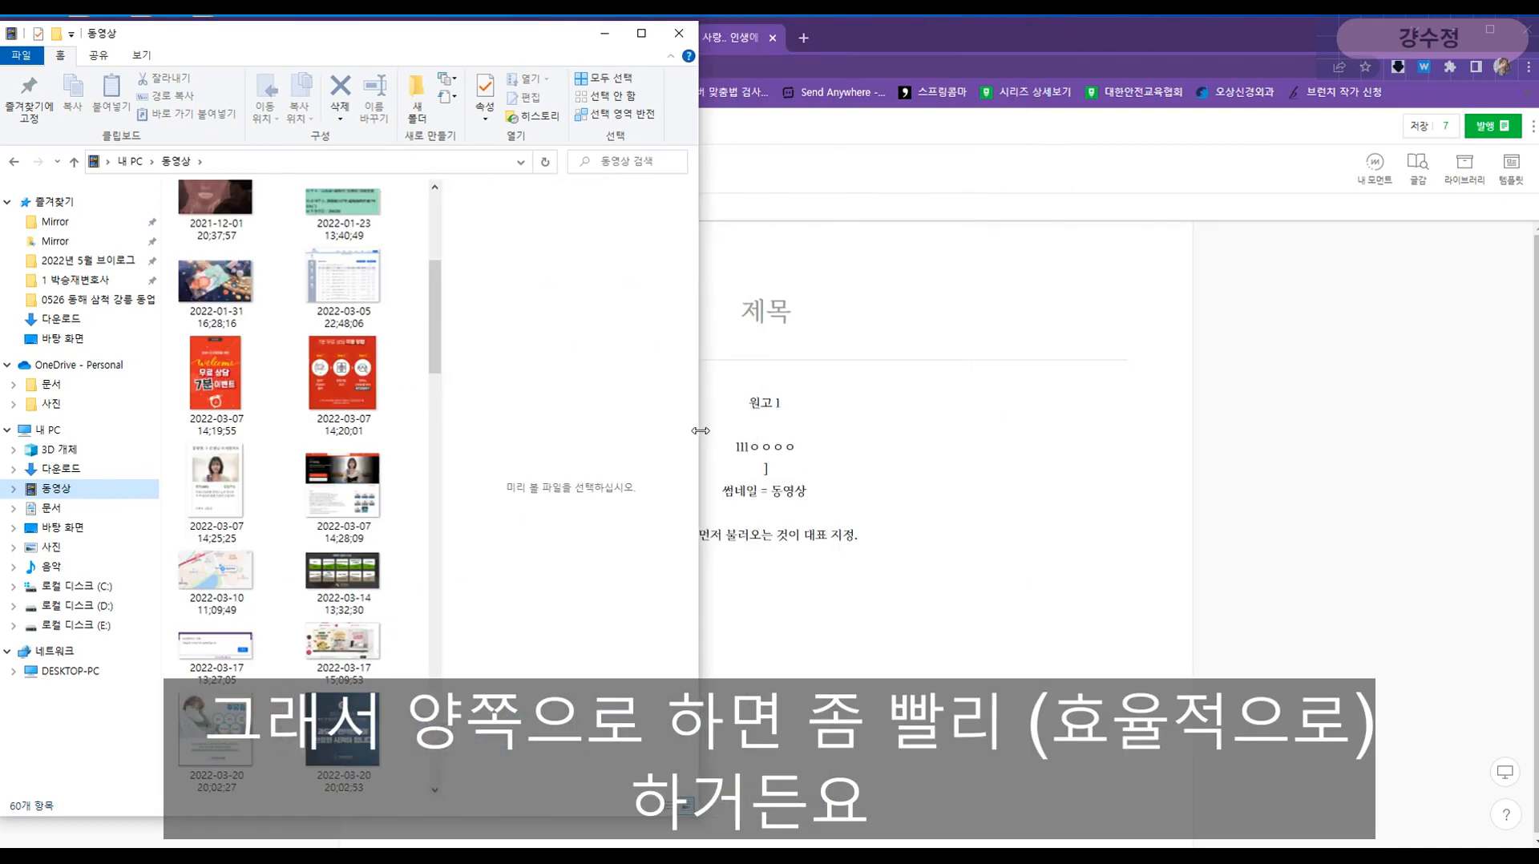
drag(444, 436, 464, 436)
scroll(348, 632, down, 10)
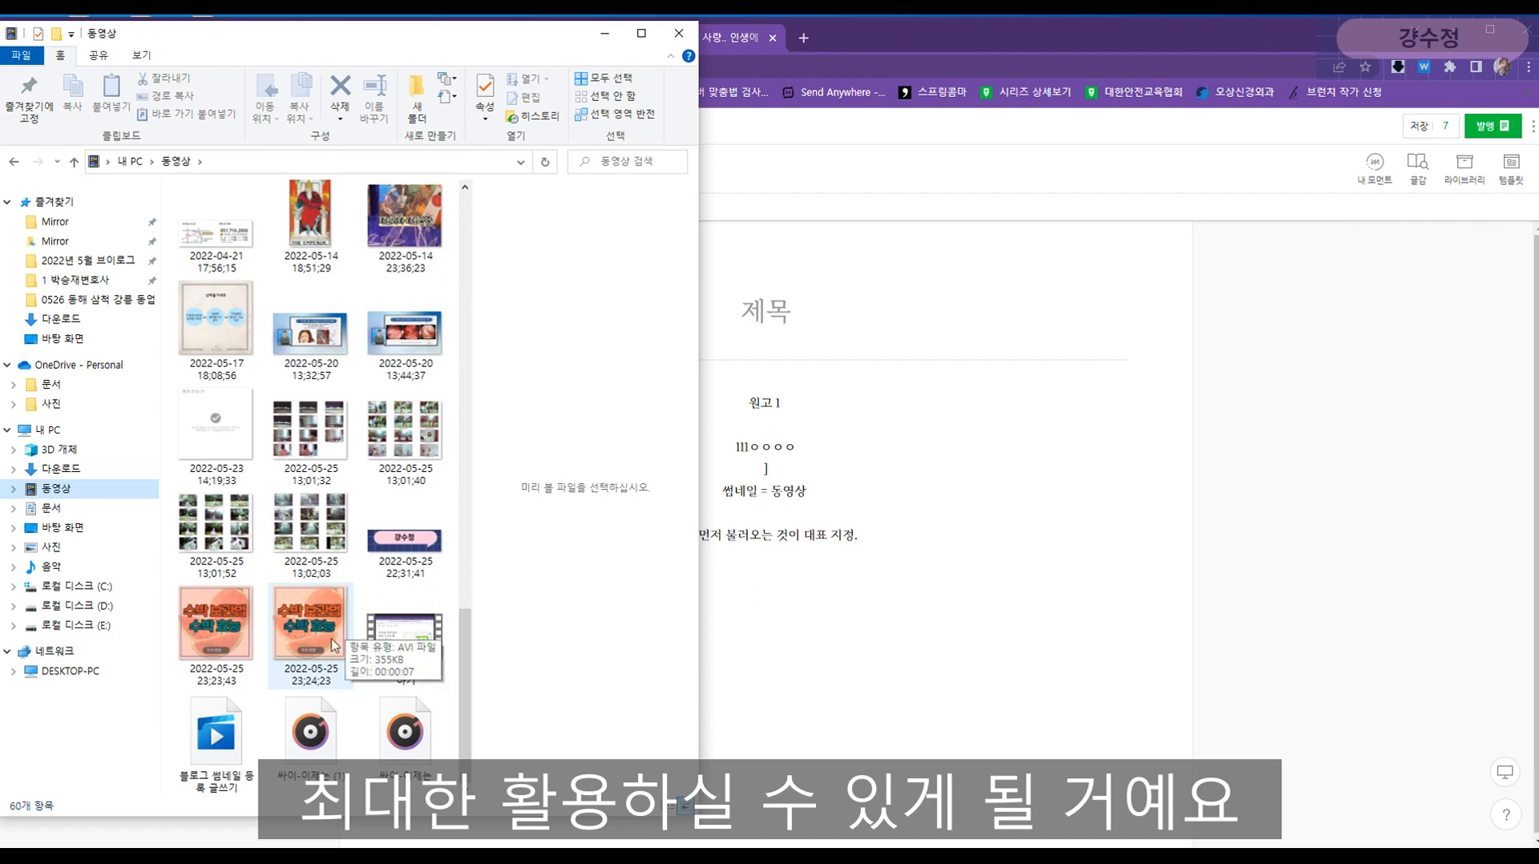
- Select the second 수박 video from 2022-05-25 in the 동영상 folder
click(228, 626)
click(289, 633)
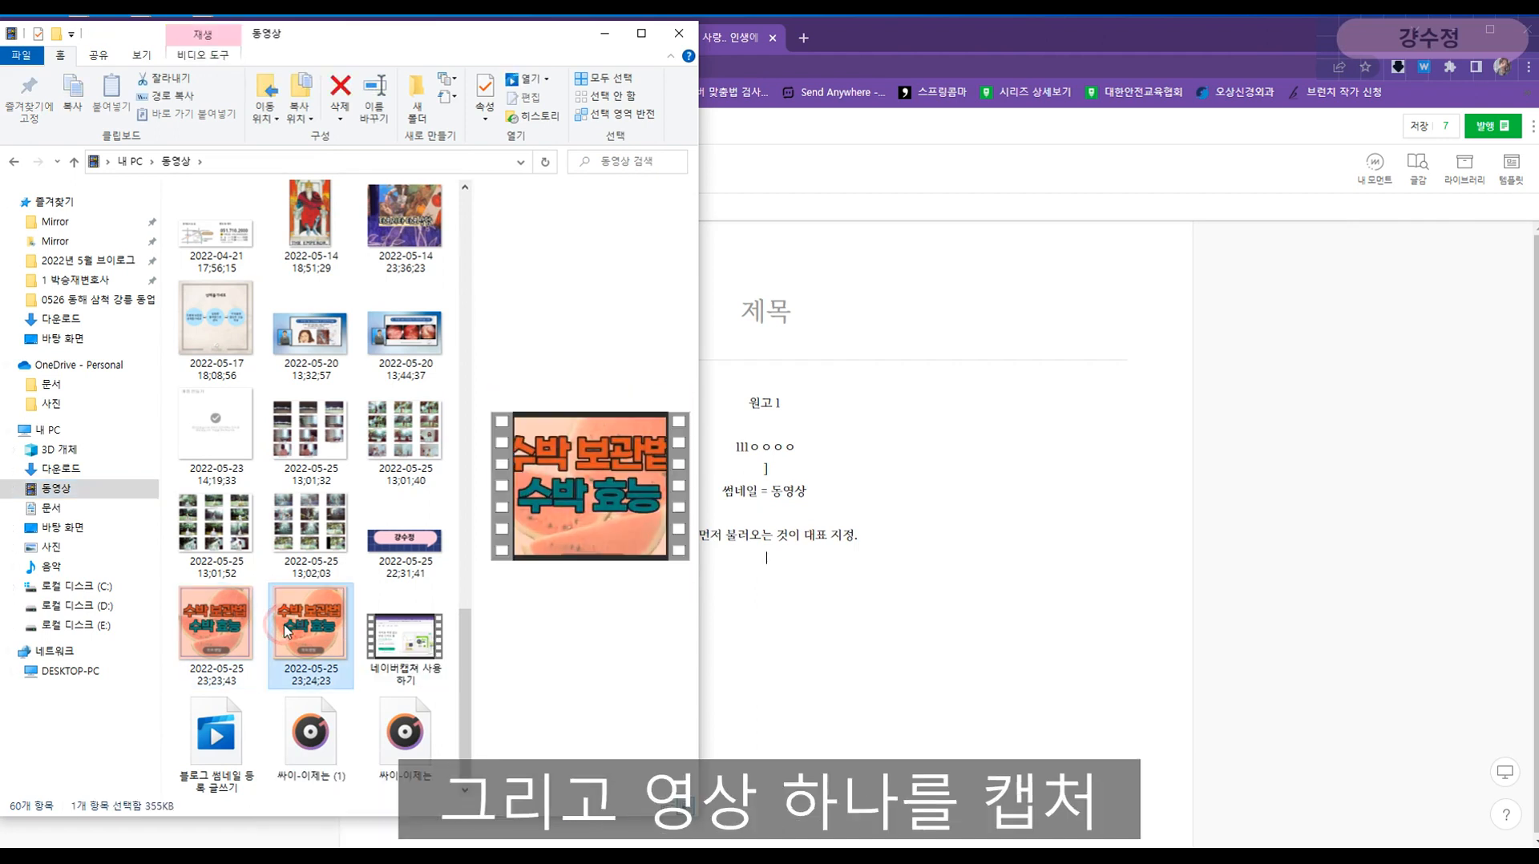
click(384, 633)
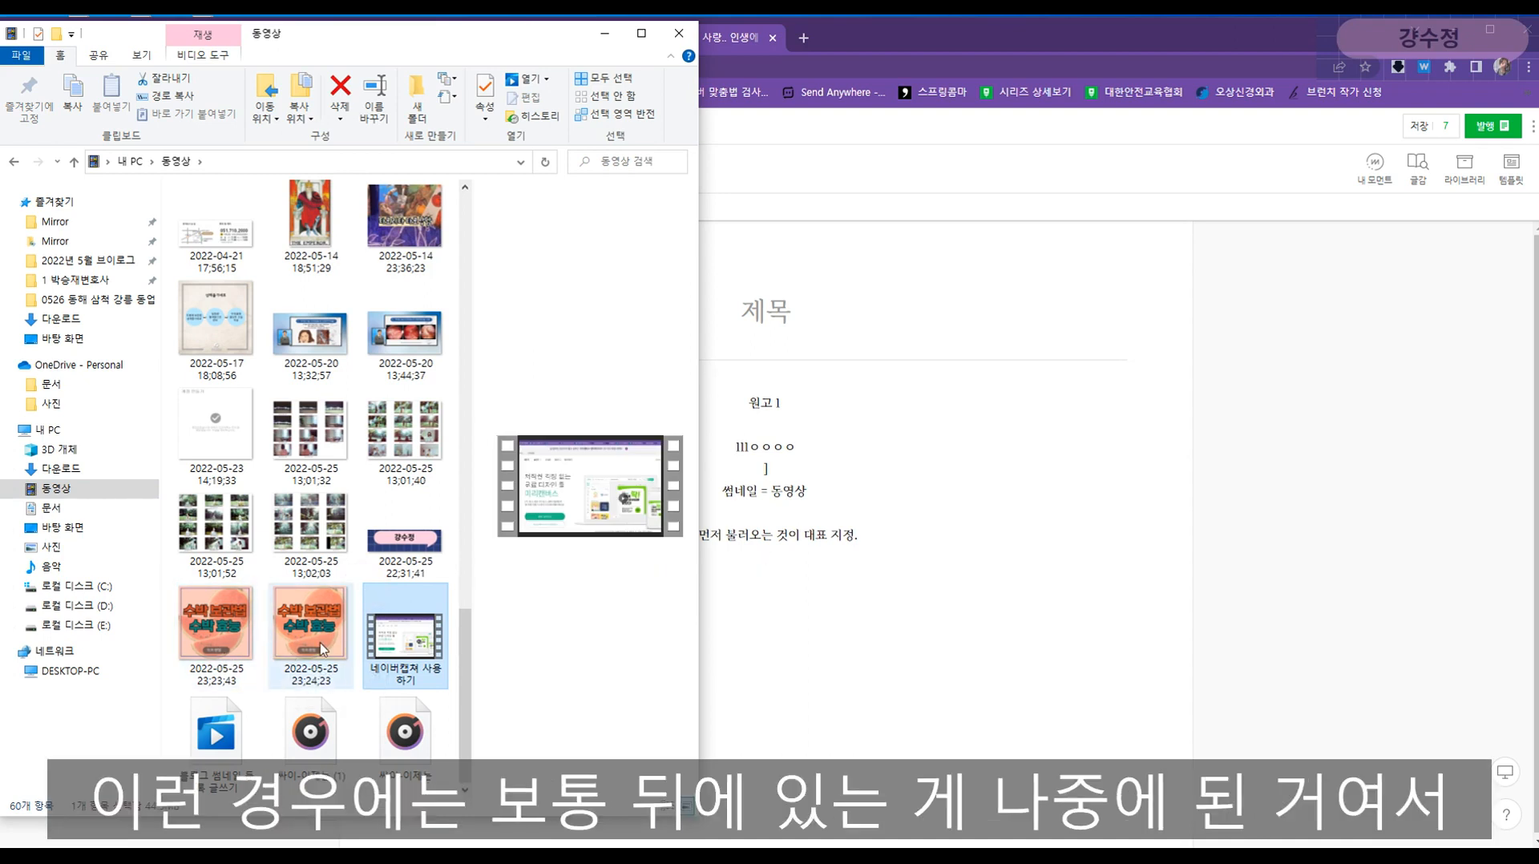
click(321, 649)
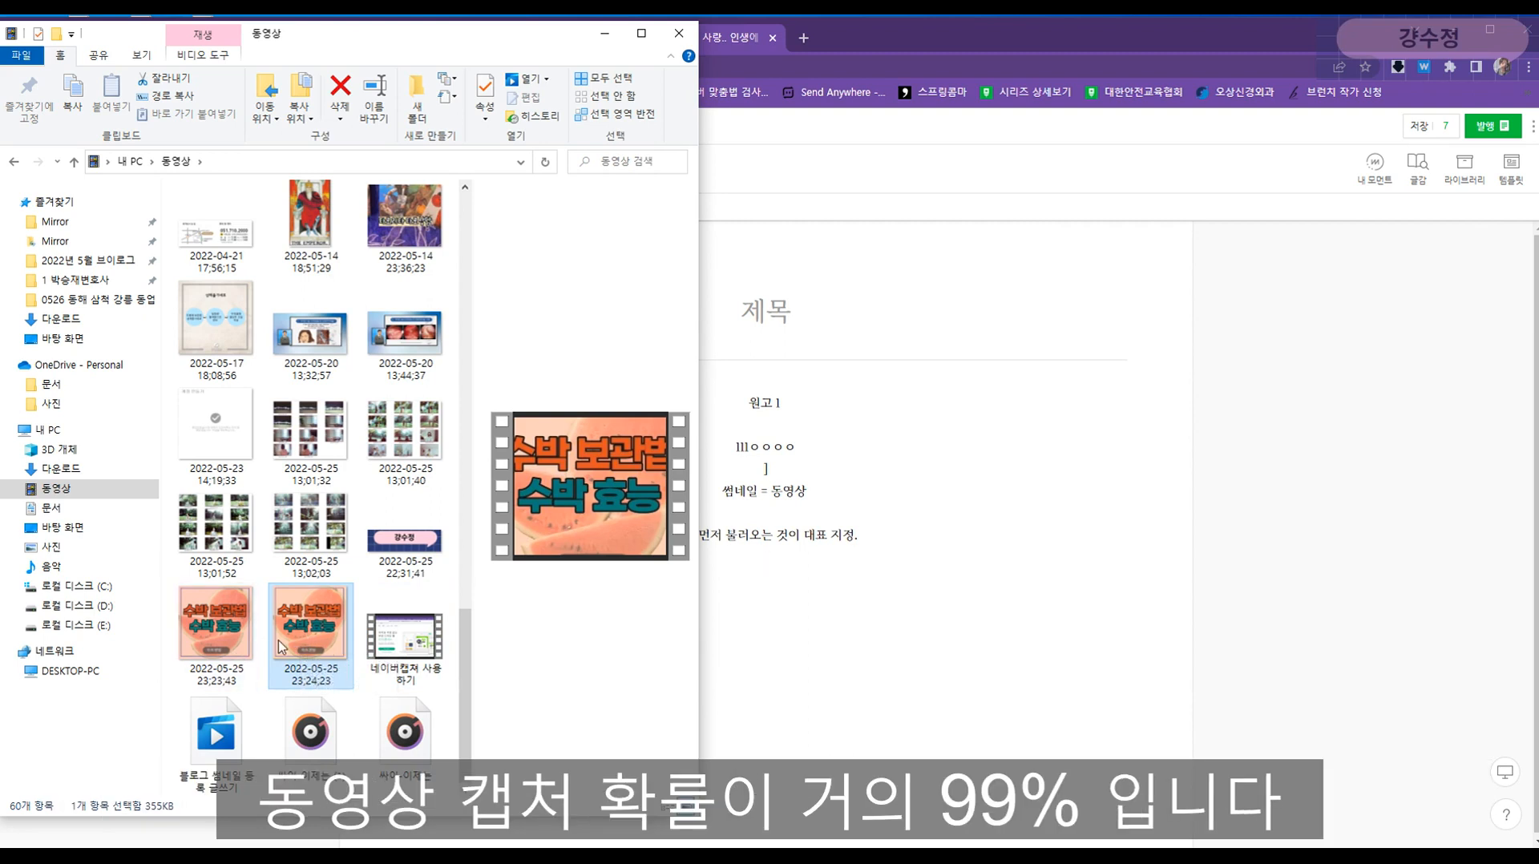
click(286, 633)
- Drop the 2022-05-25 watermelon video from Explorer into the 동영상 upload window
click(813, 621)
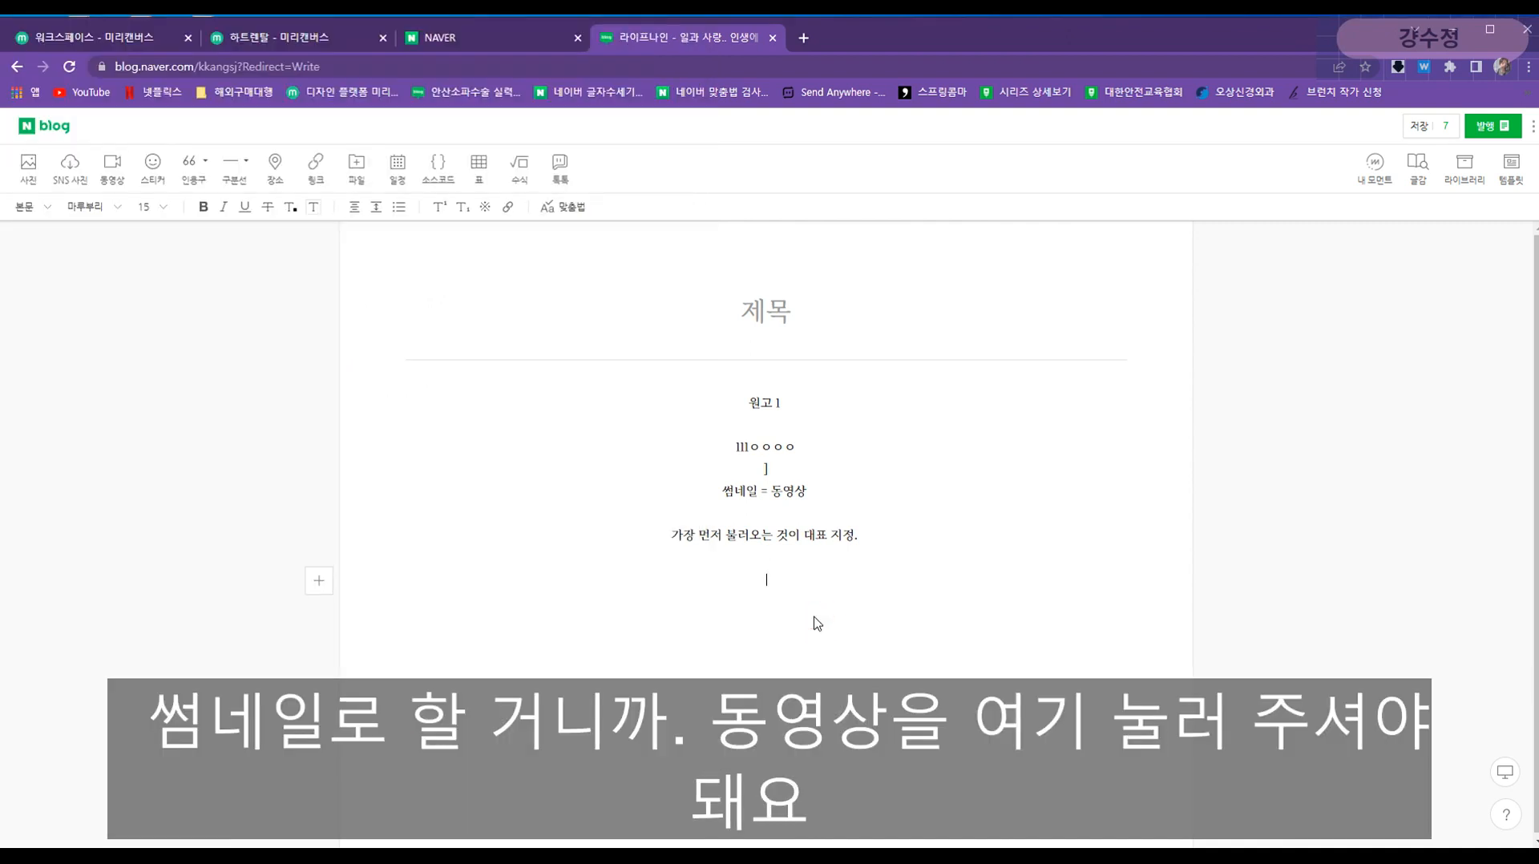
click(122, 170)
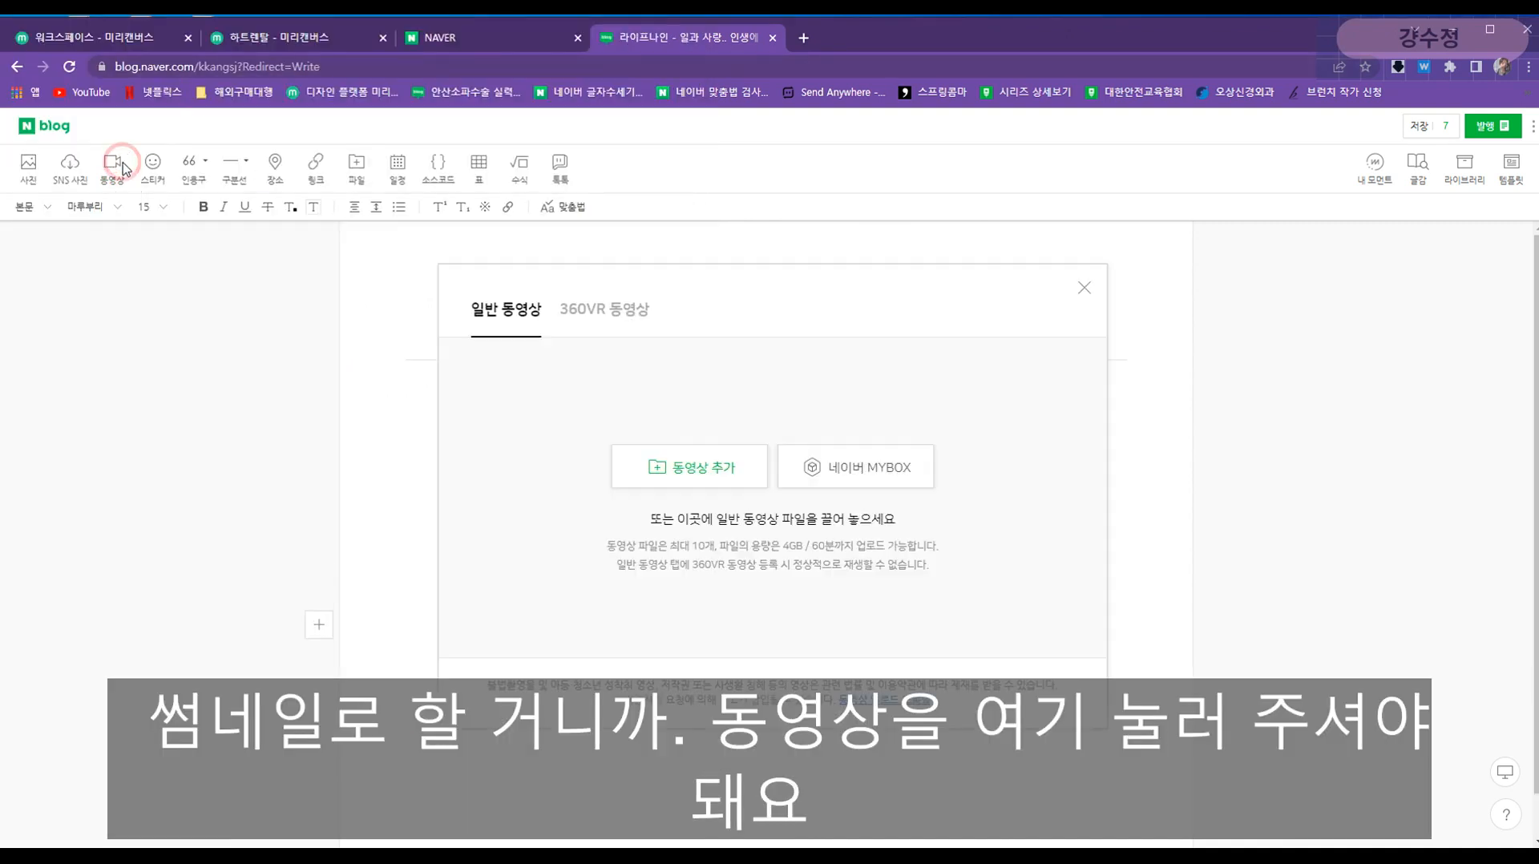
key(alt+Tab)
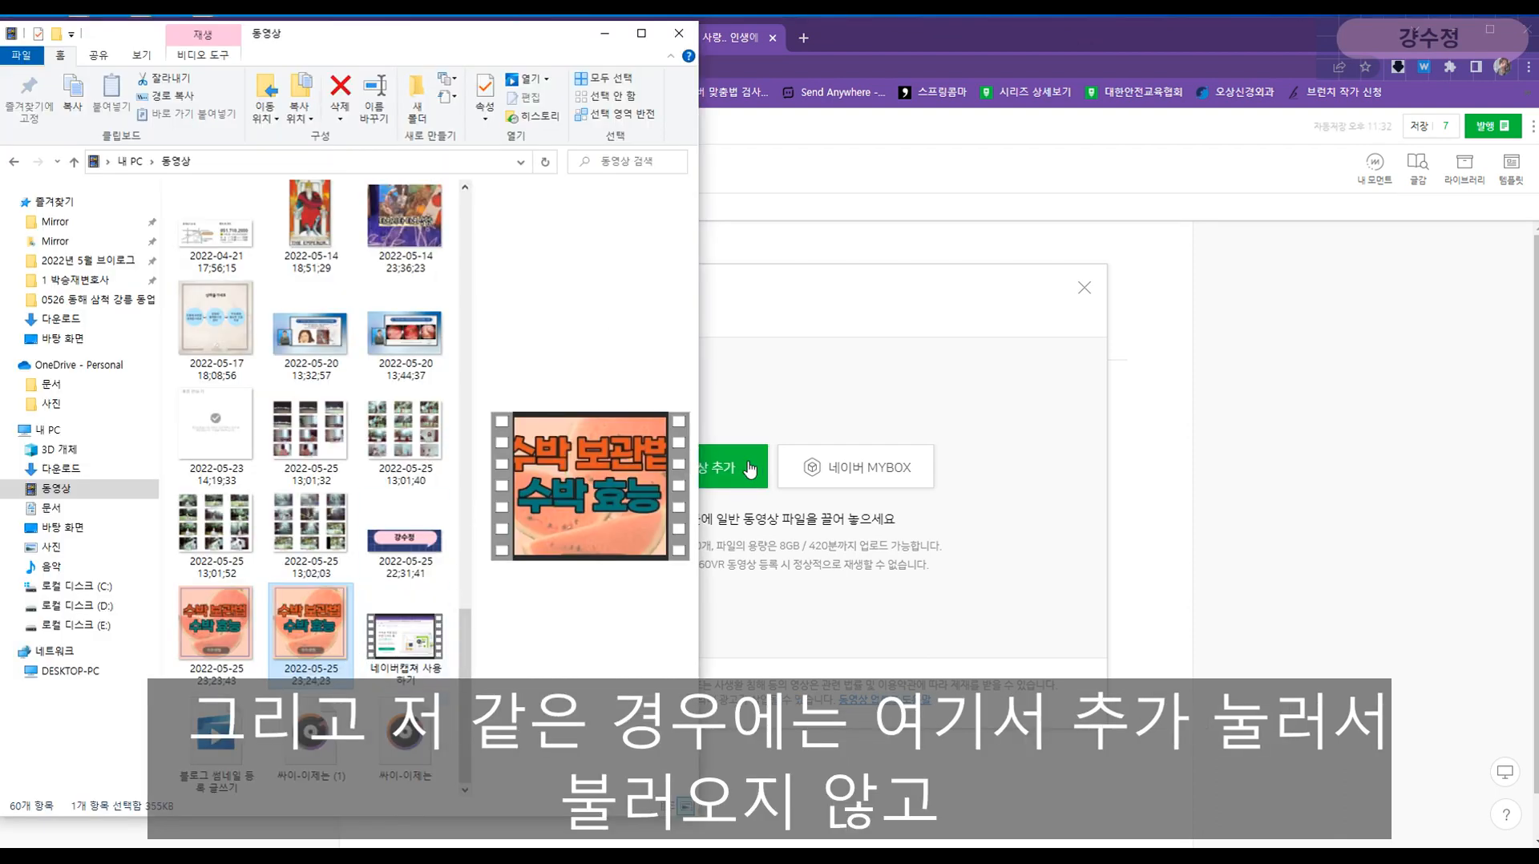
drag(325, 633, 878, 543)
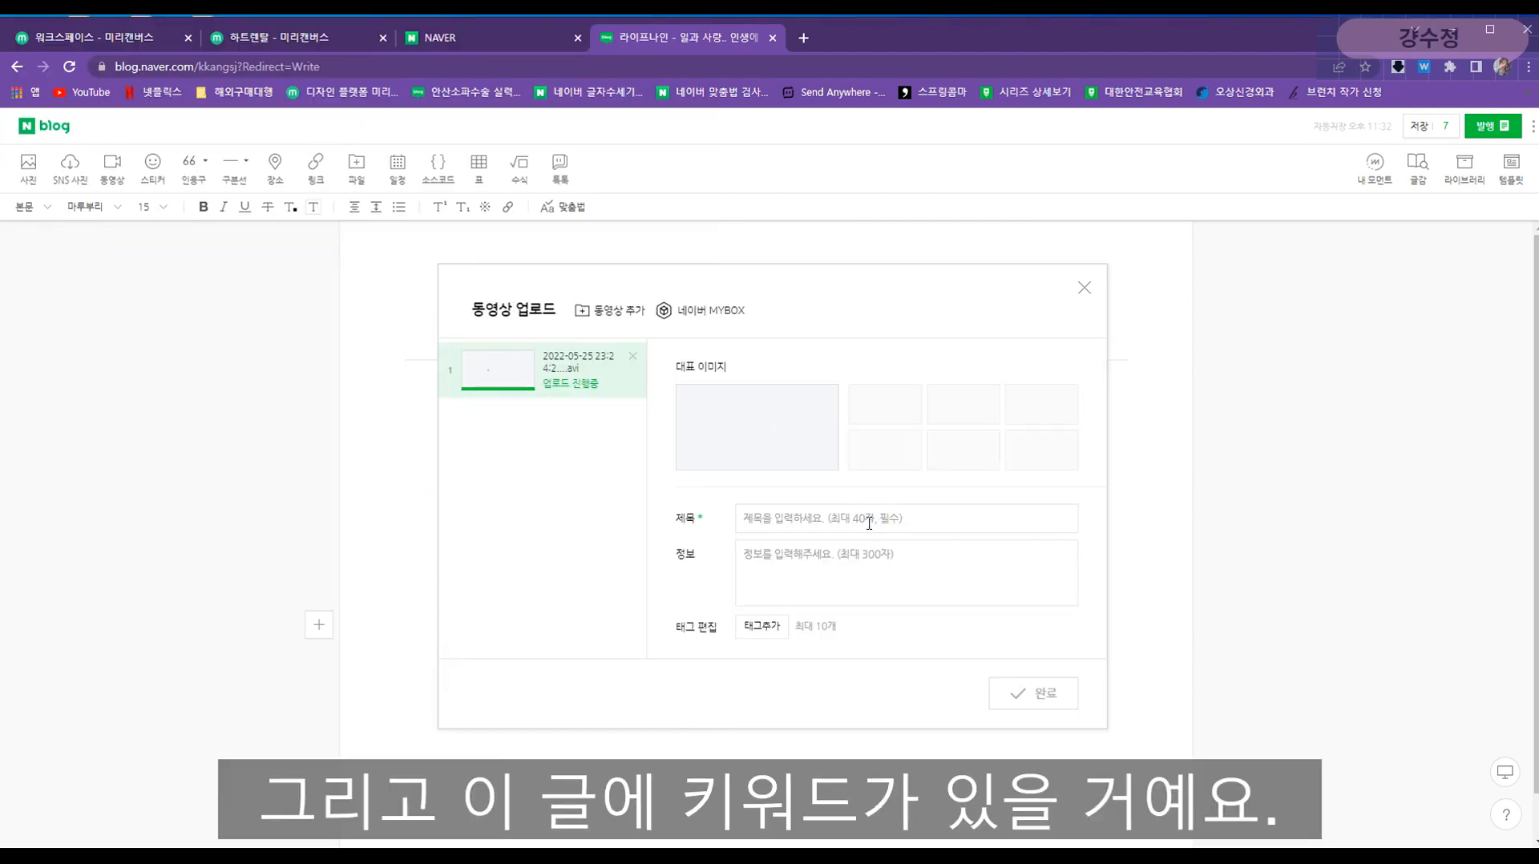
- Type '키워드 제목' in Notepad and copy the word 키워드
key(alt+Tab)
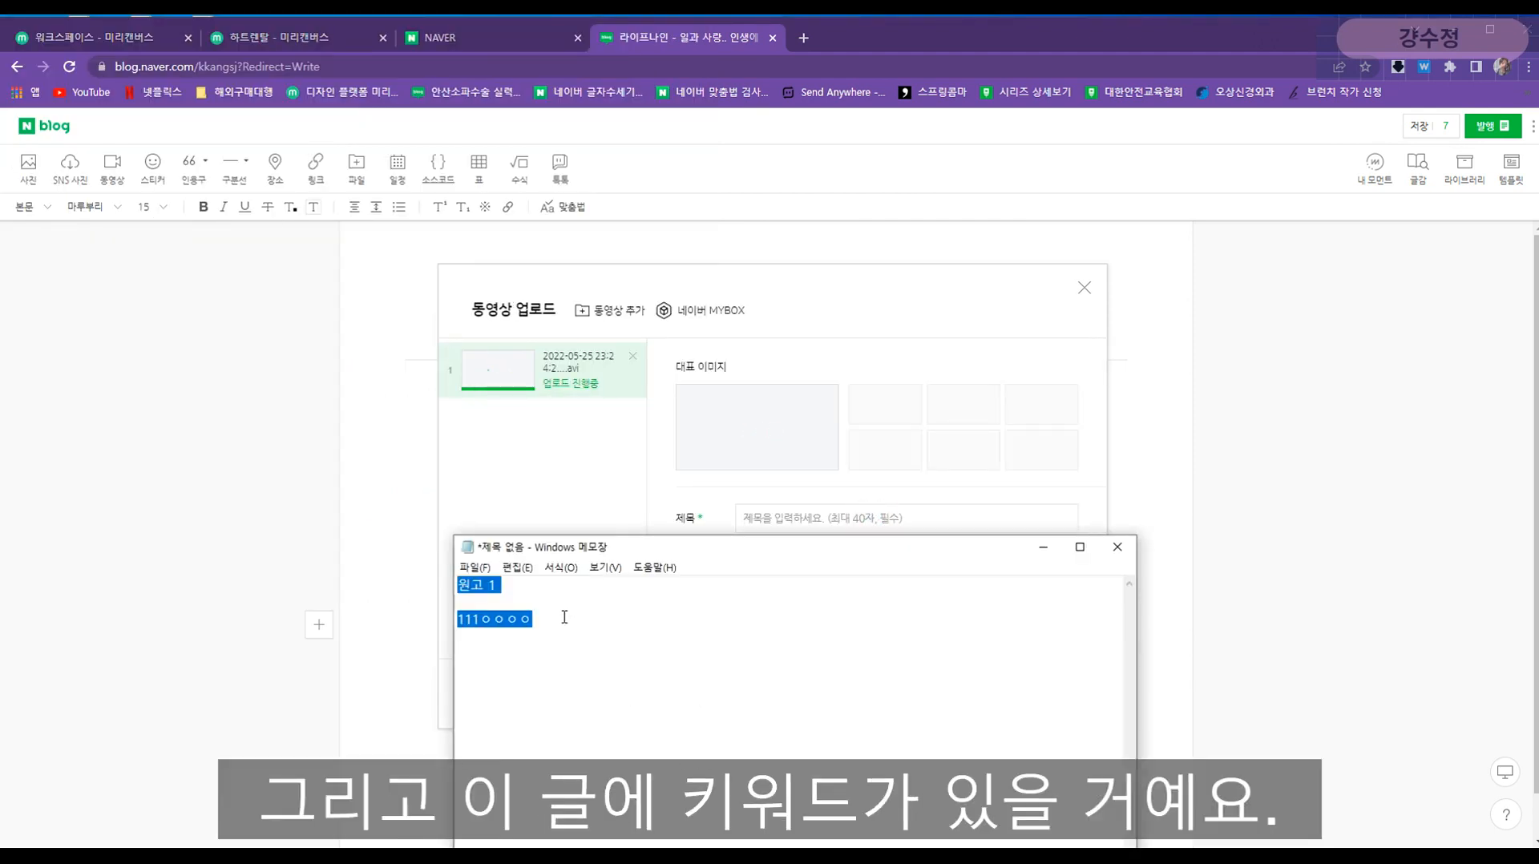
click(540, 636)
key(Return)
key(Return)
text(키워)
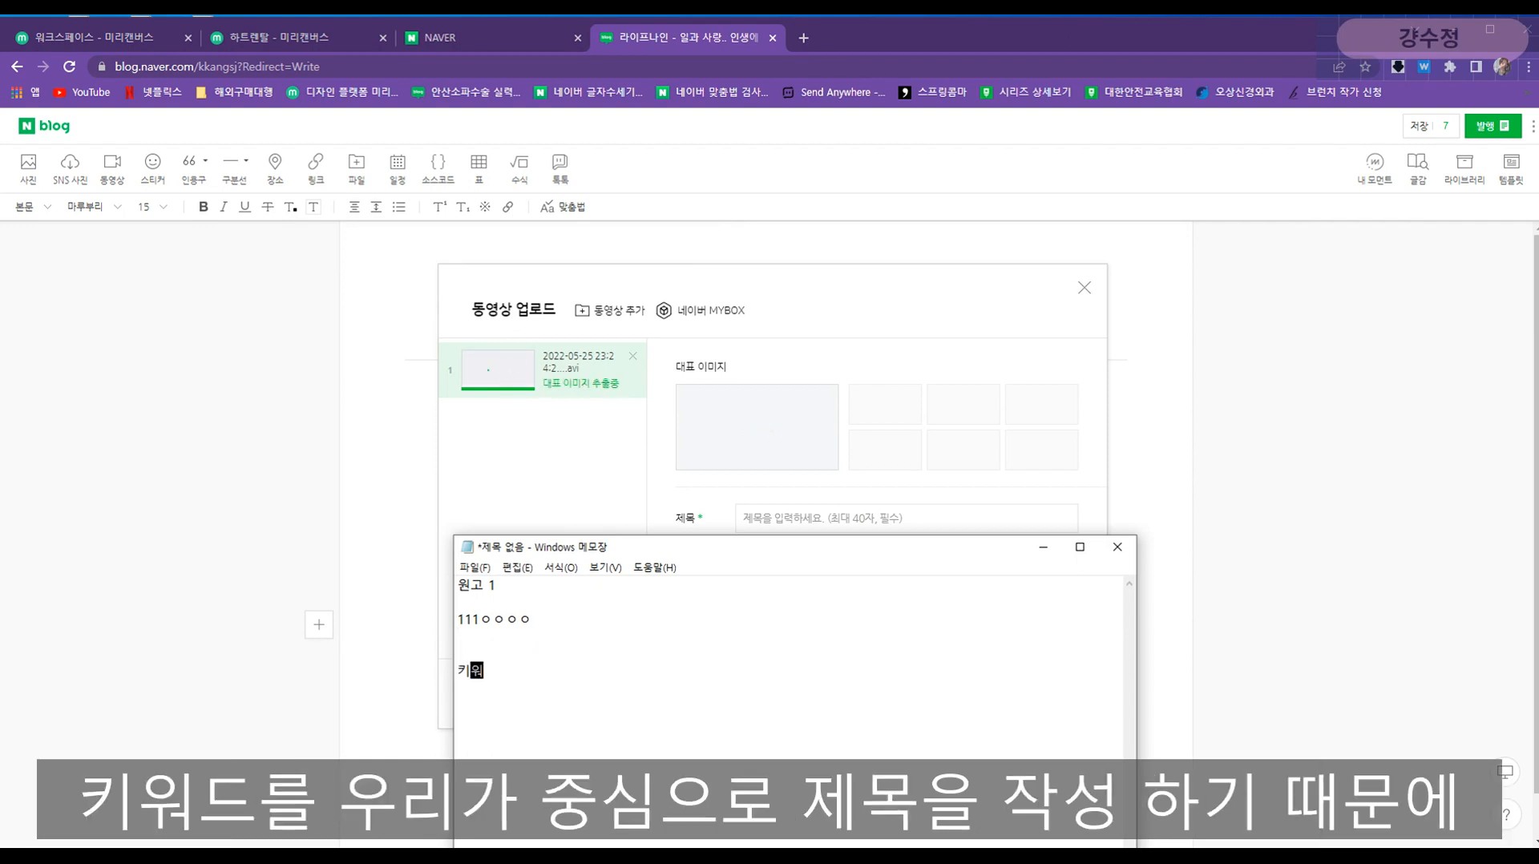
text(드 제목)
drag(500, 669, 455, 670)
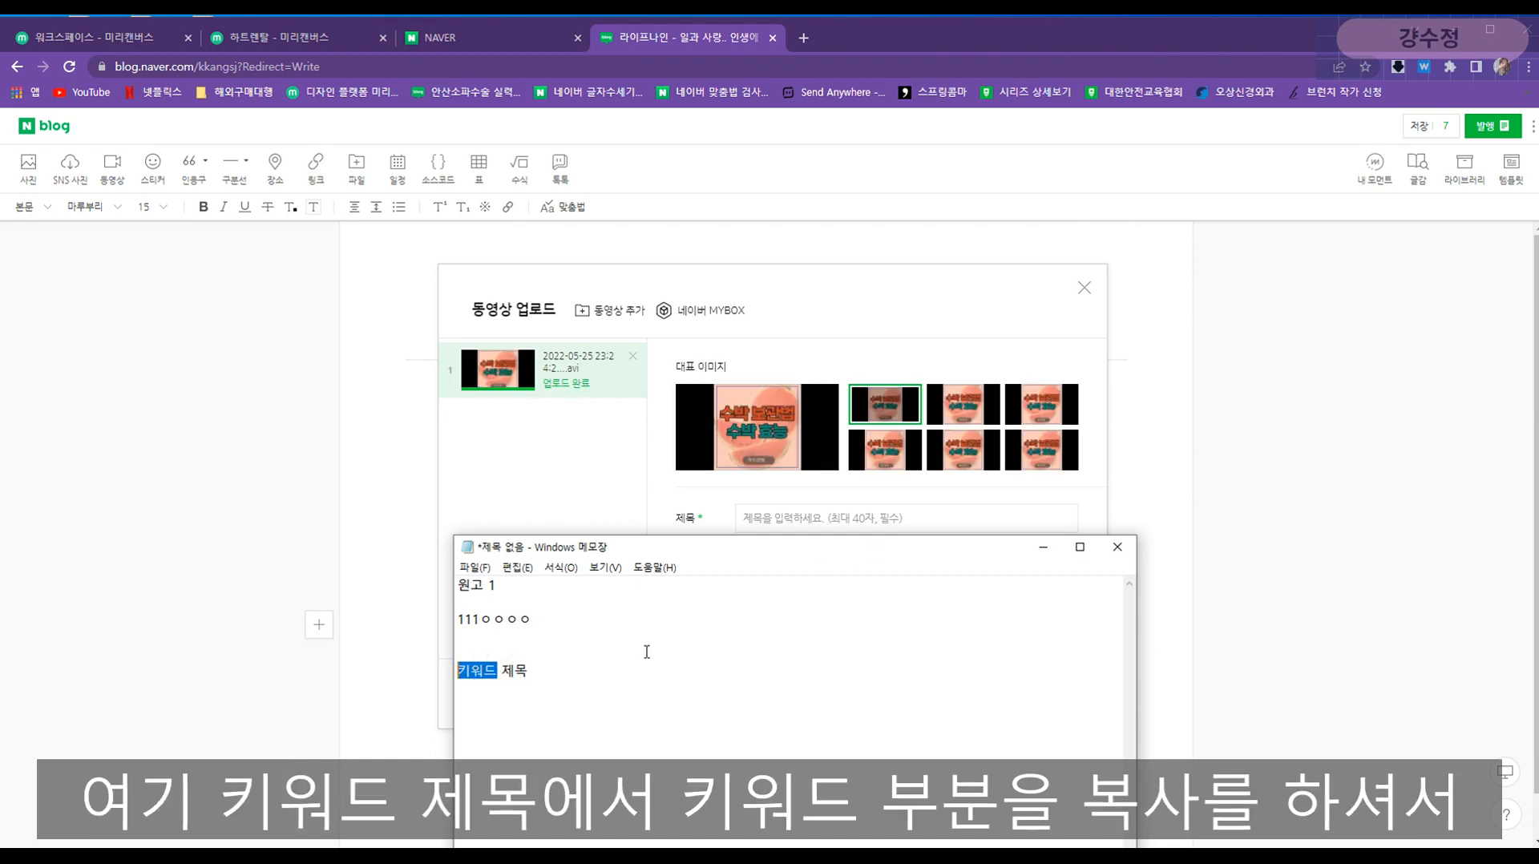
key(ctrl+c)
- Use 키워드 as the video's title, description and tag, then insert the video
click(966, 518)
key(ctrl+v)
click(852, 549)
key(ctrl+v)
click(762, 626)
key(ctrl+v)
key(Return)
click(792, 671)
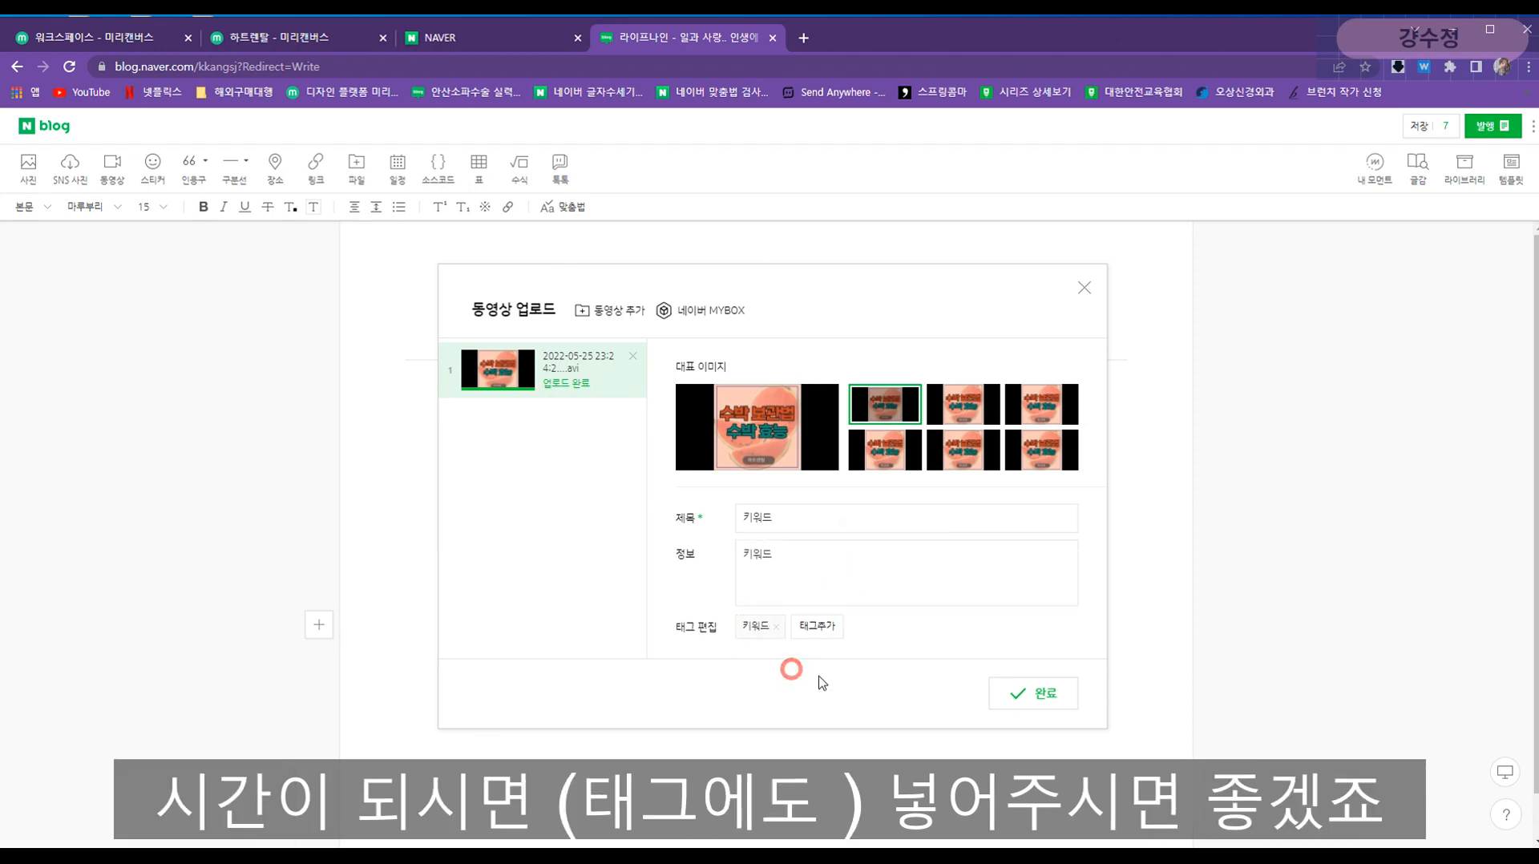
click(1034, 693)
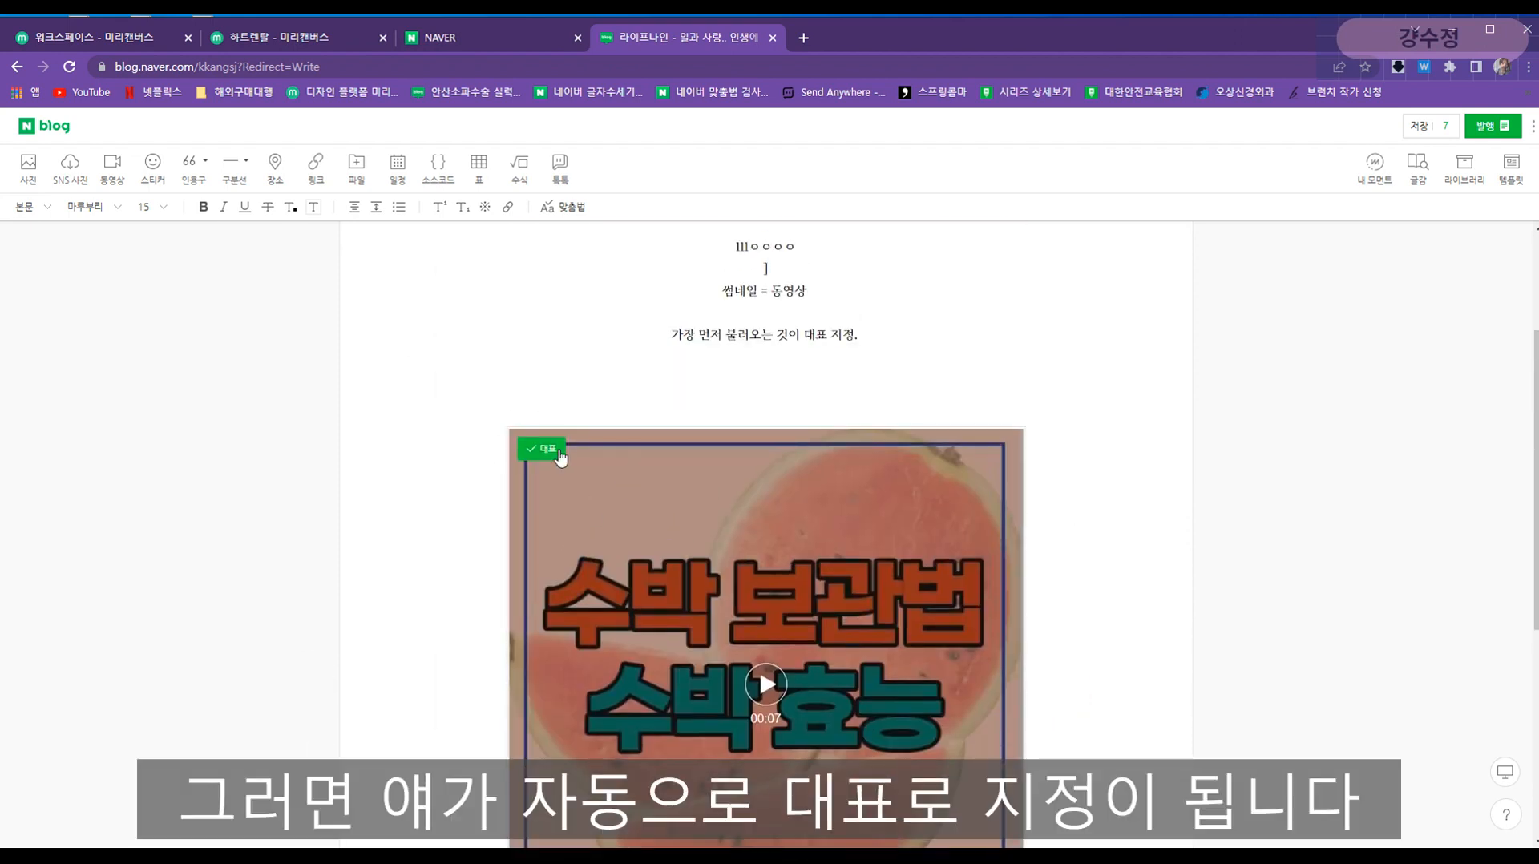
- Insert the 23:23:43 watermelon thumbnail image on the empty line below 원고1
scroll(560, 459, up, 3)
click(823, 425)
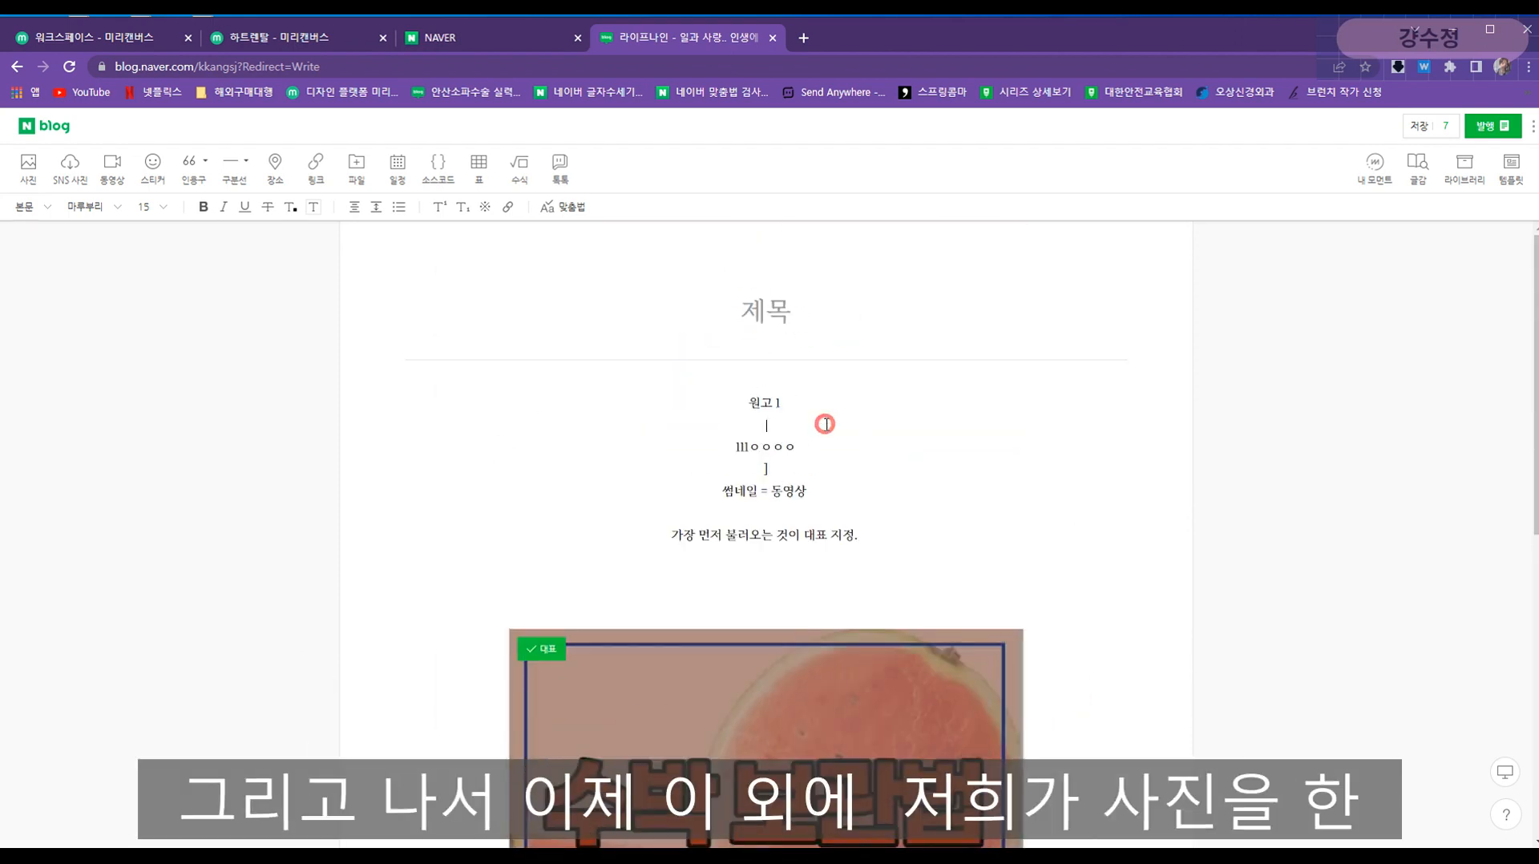
click(407, 837)
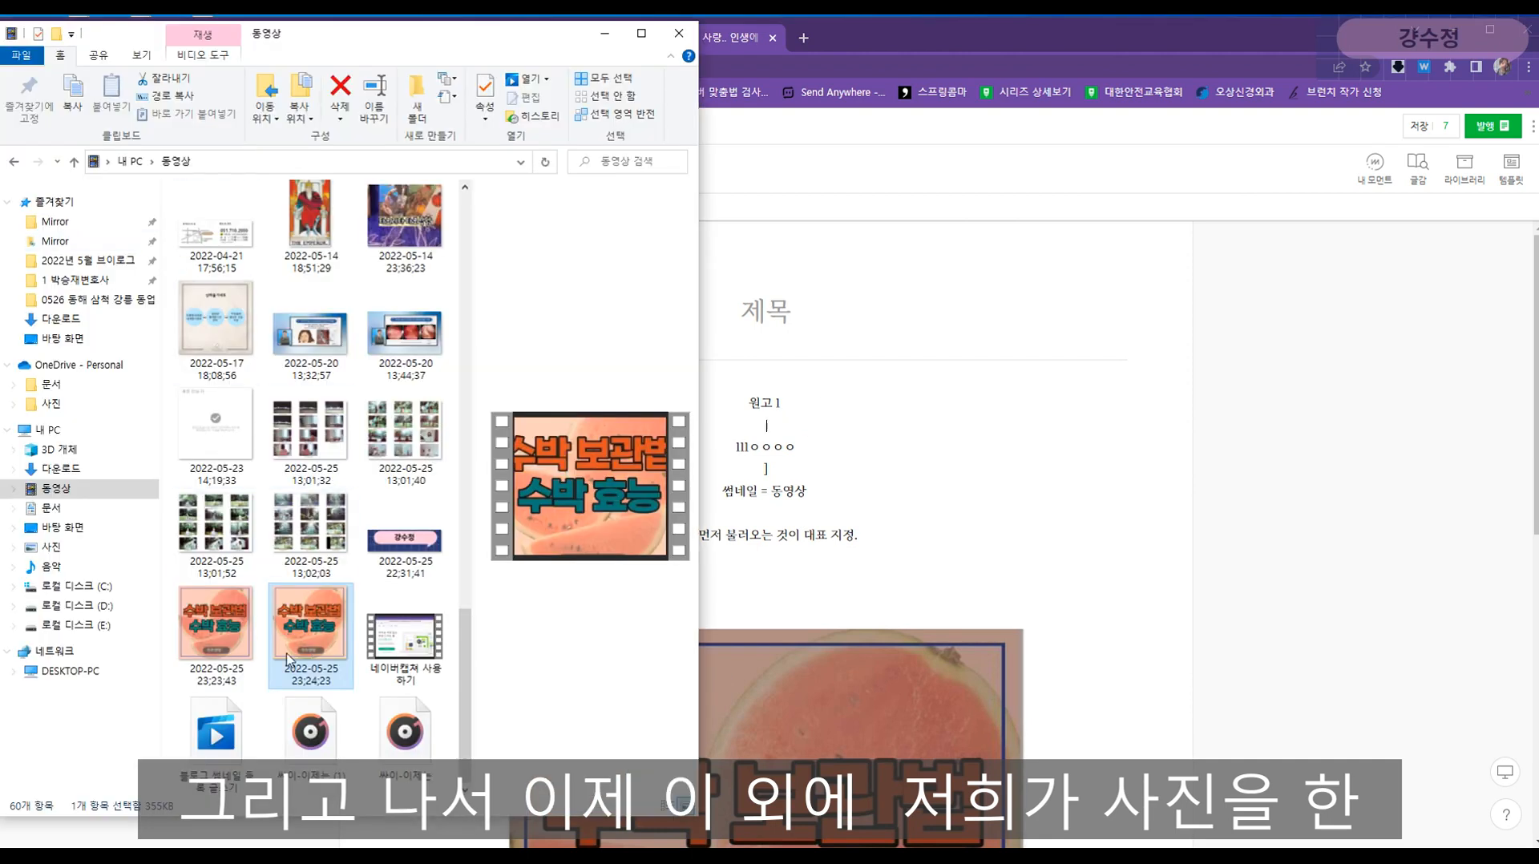
click(239, 654)
drag(238, 654, 824, 433)
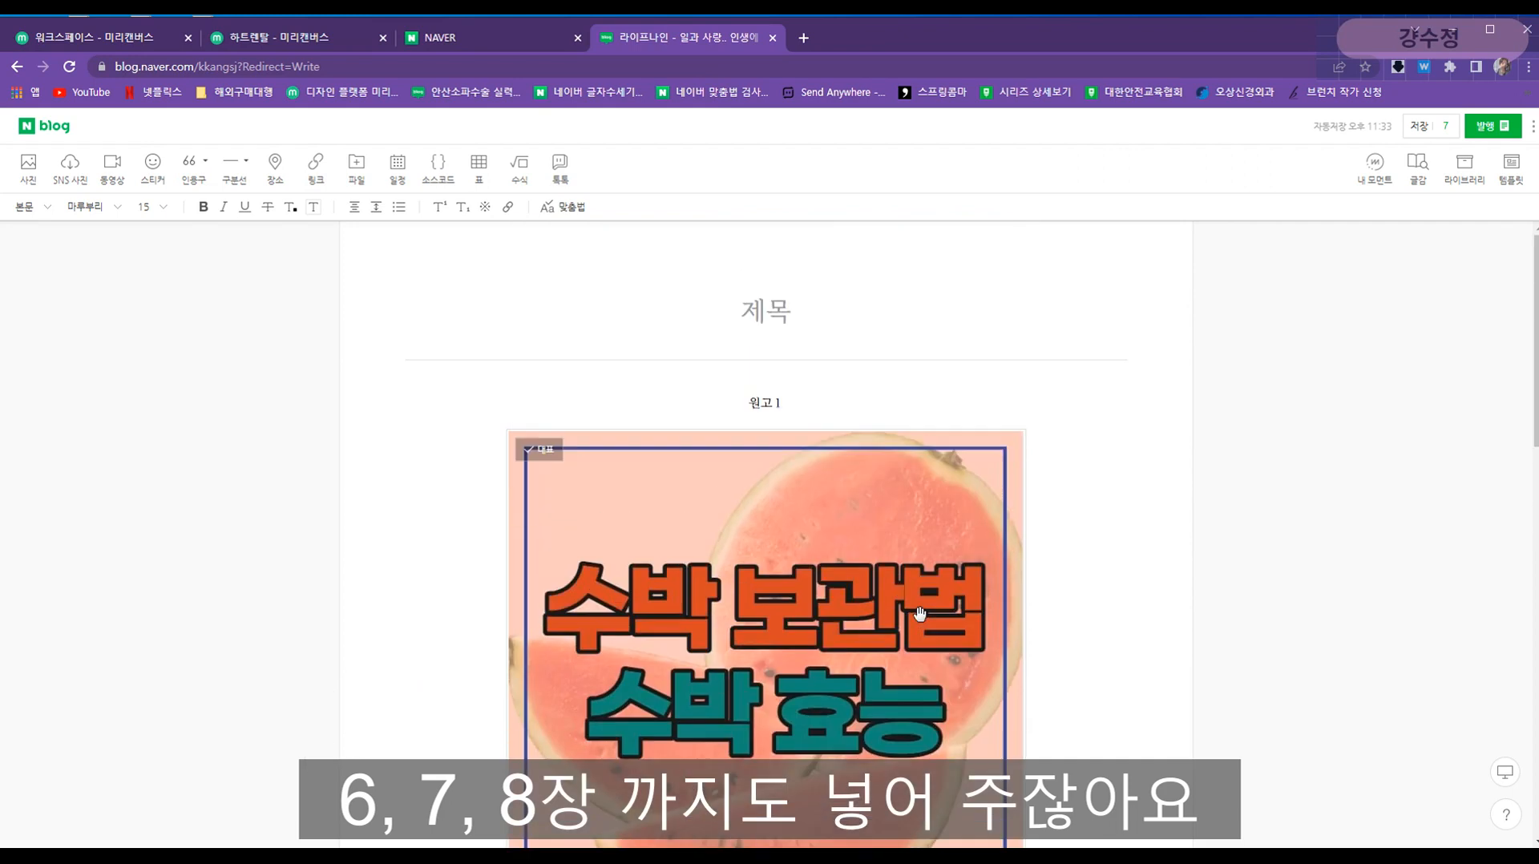
scroll(769, 486, down, 3)
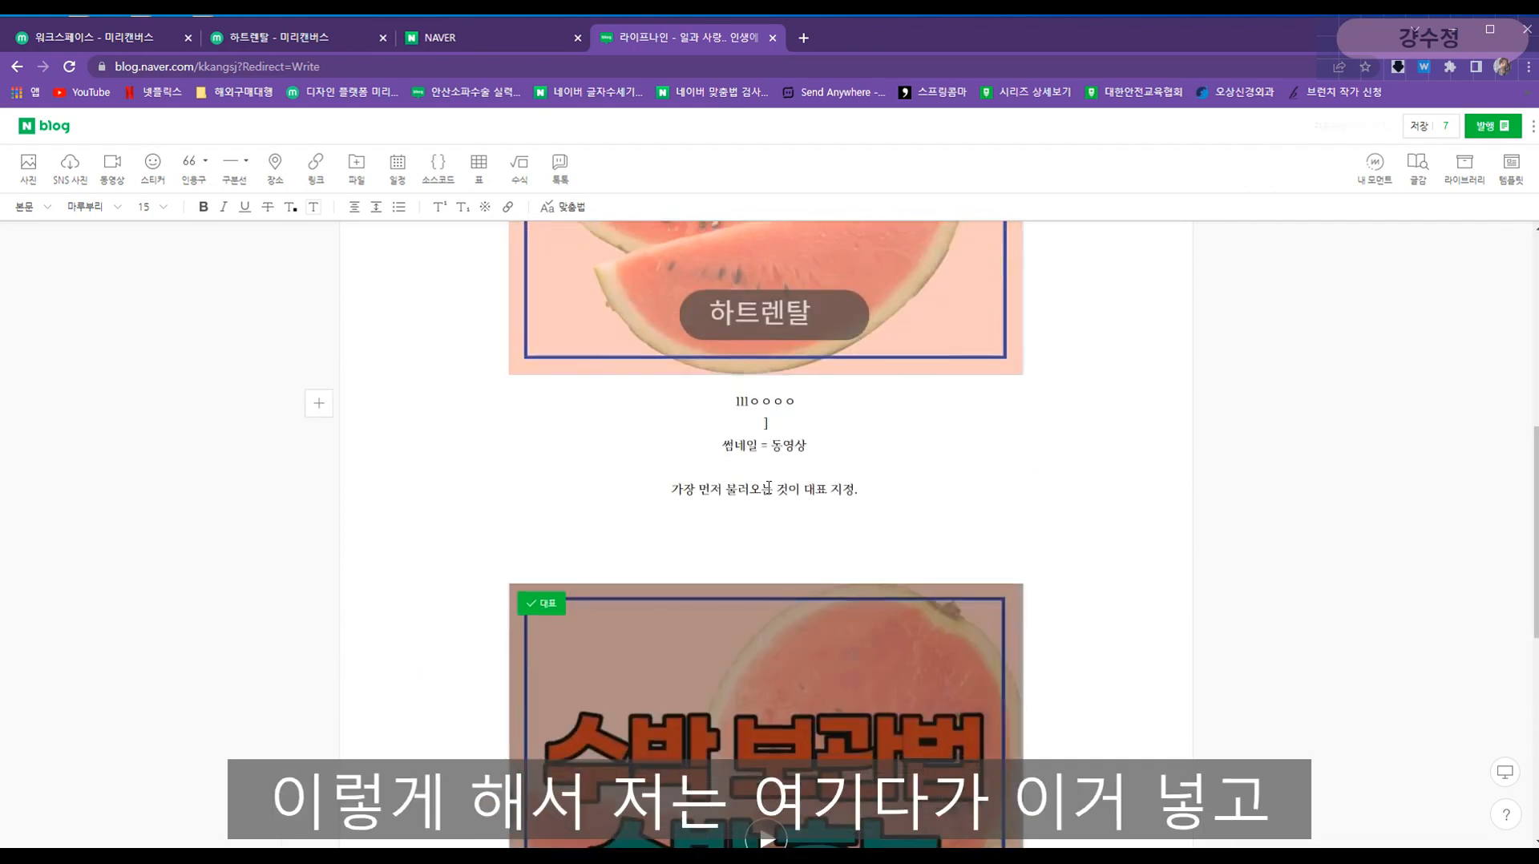
click(830, 451)
key(Return)
key(Return)
key(alt+Tab)
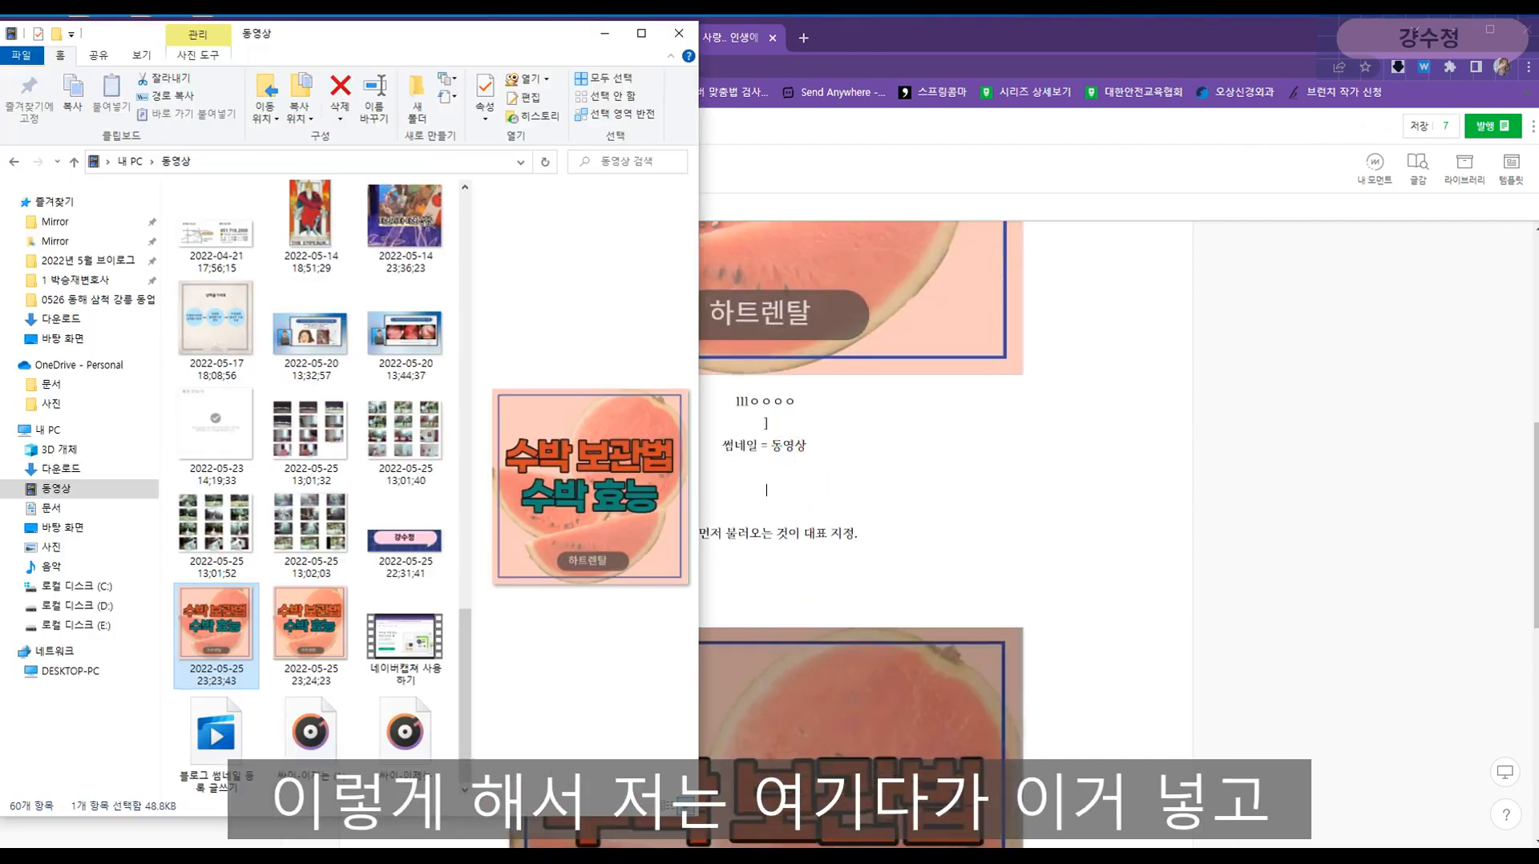
drag(395, 561, 982, 573)
click(919, 610)
click(920, 609)
key(Return)
key(Return)
key(Return)
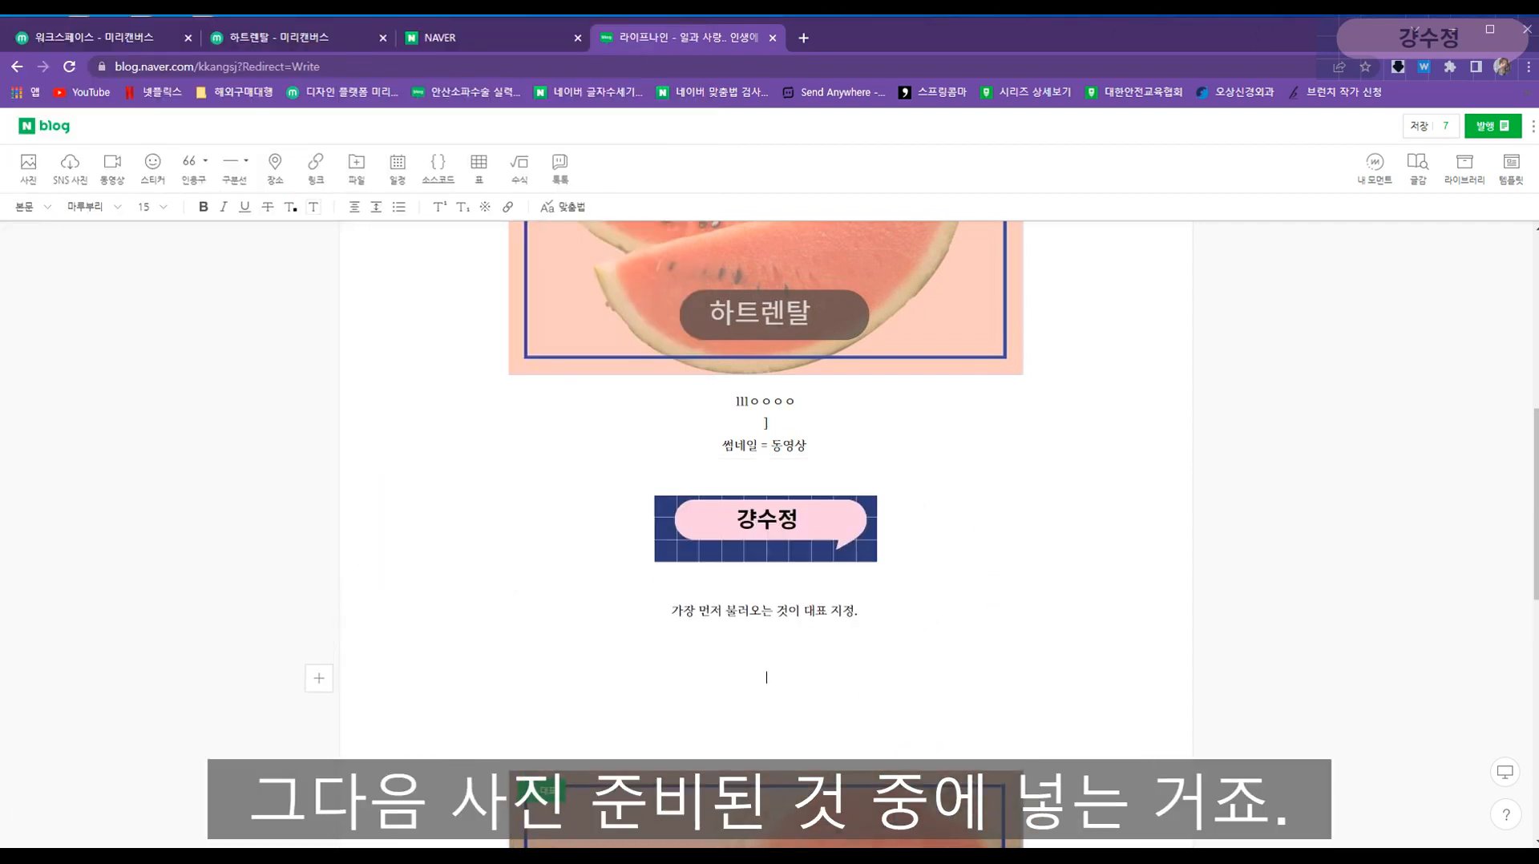
key(alt+Tab)
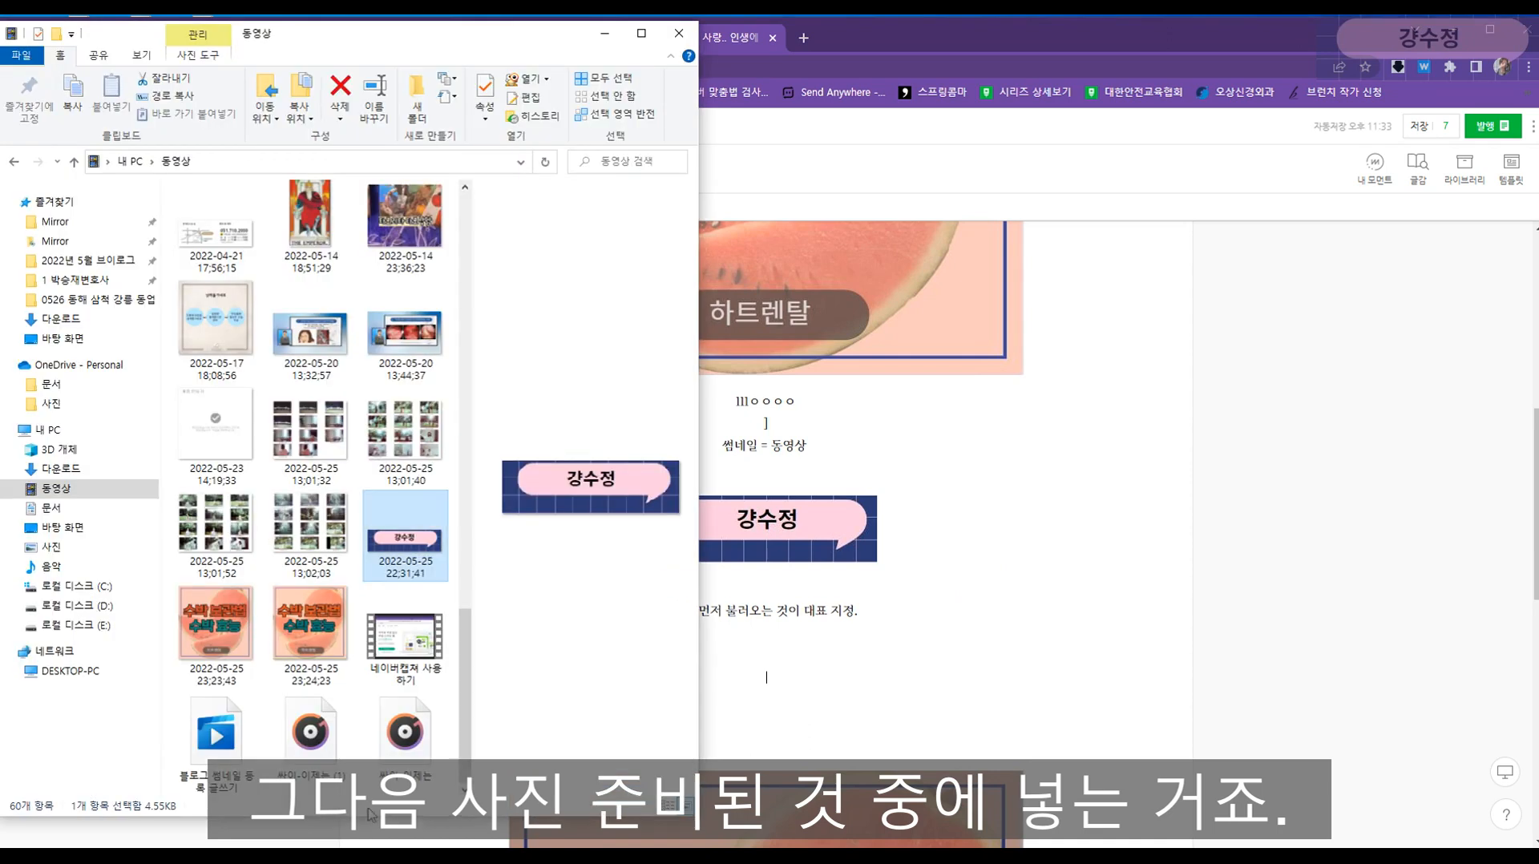
click(311, 338)
drag(303, 331, 957, 689)
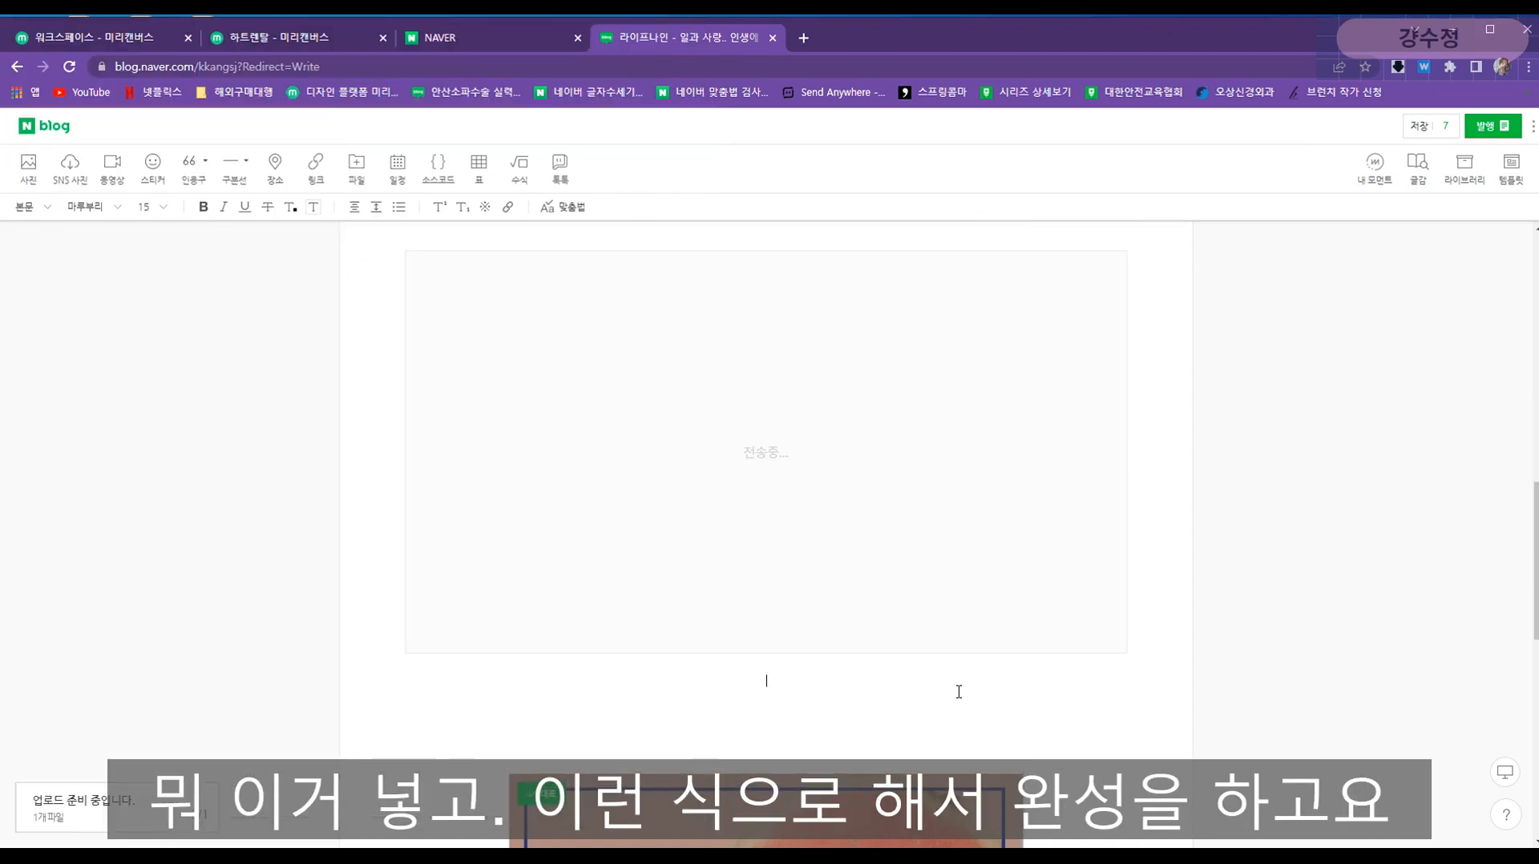
scroll(914, 703, up, 10)
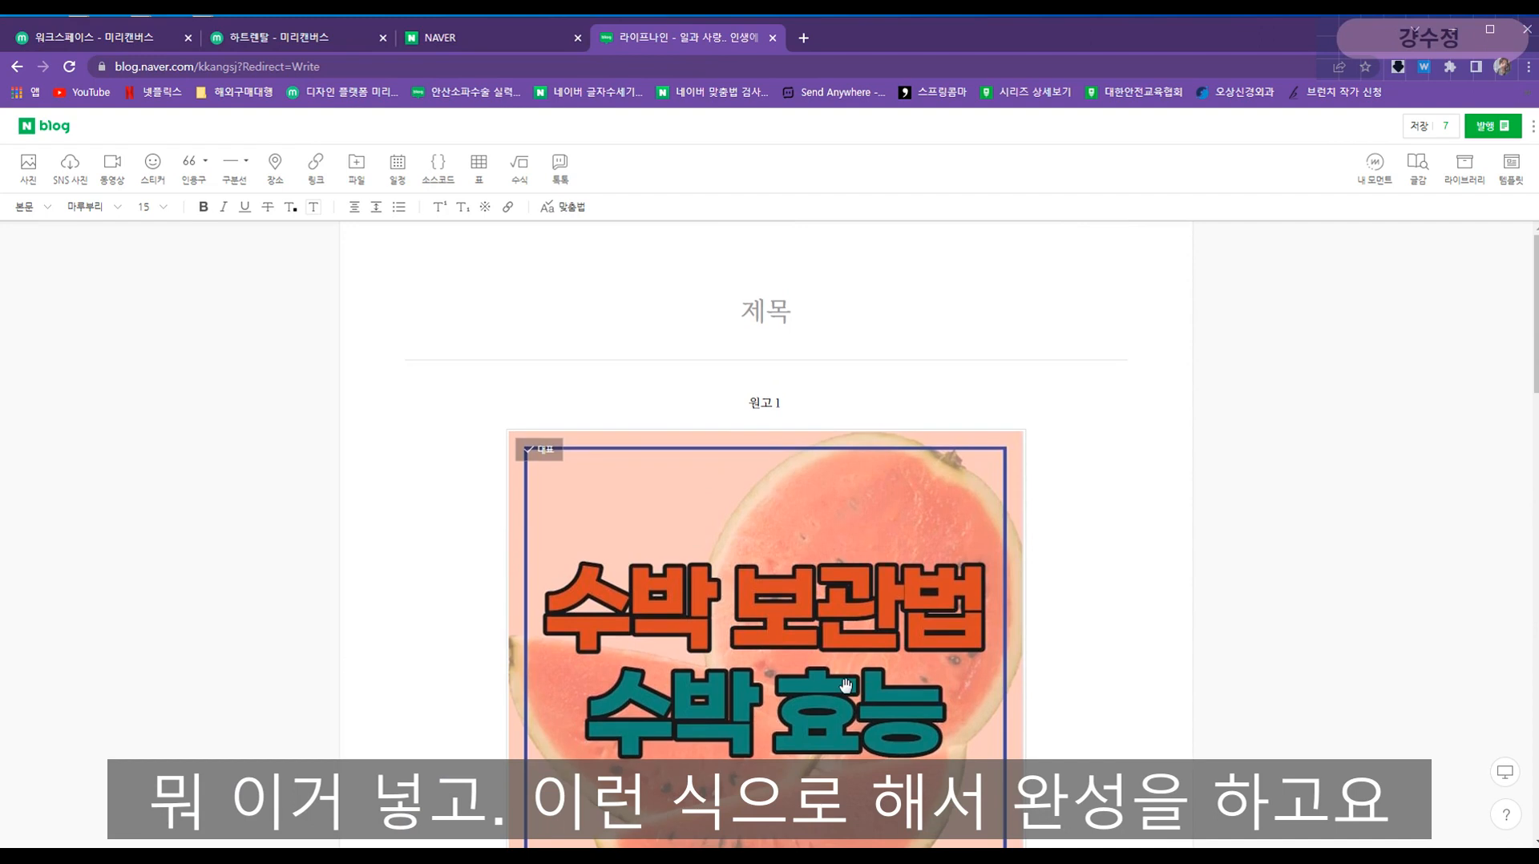
- Copy the body line 원고 1 and paste it into the empty post title
click(780, 403)
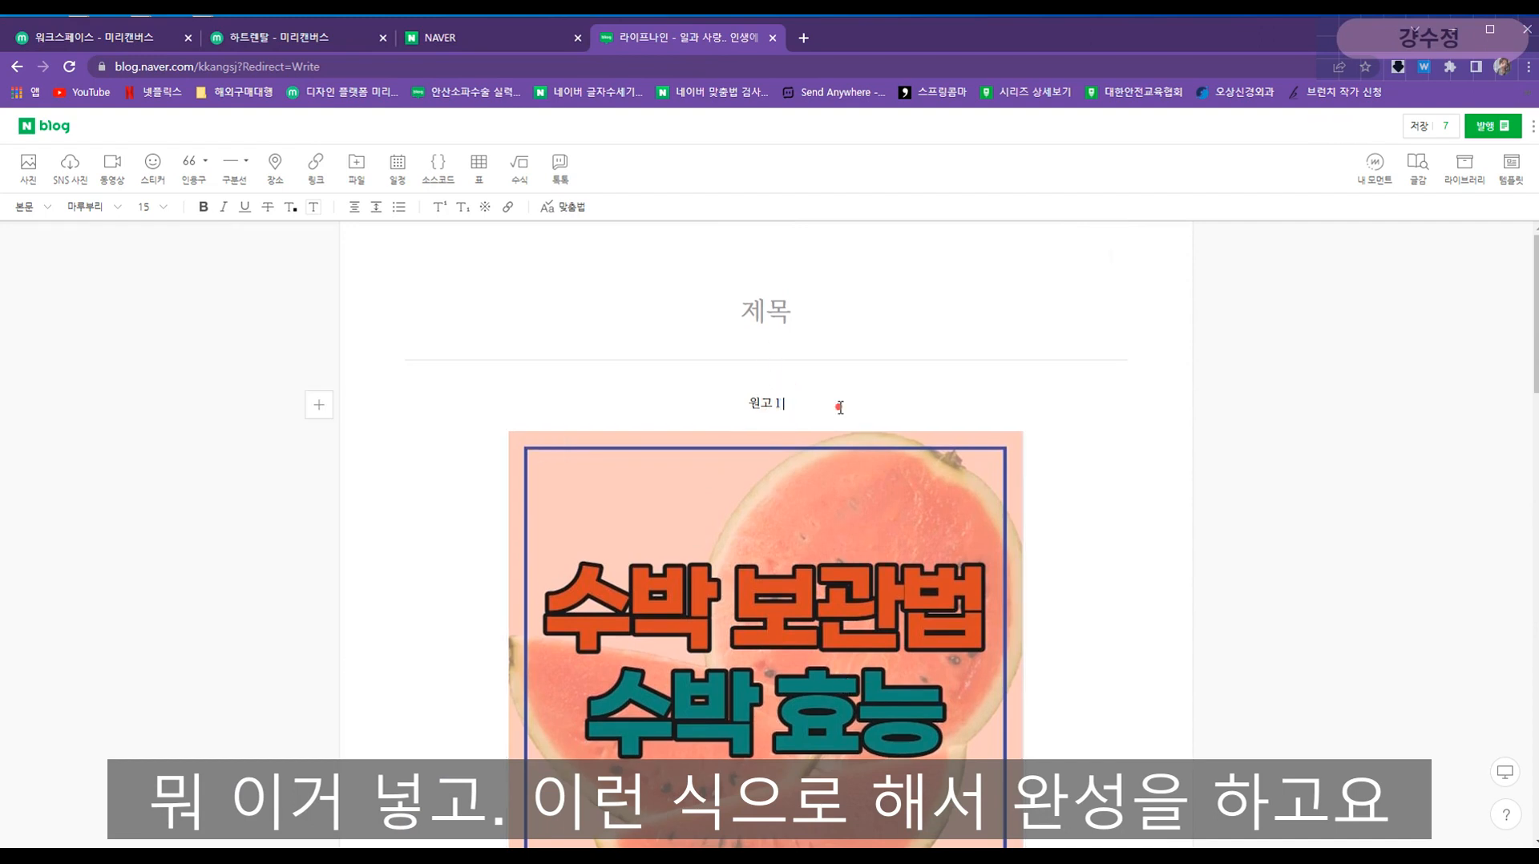
drag(839, 409, 616, 399)
key(ctrl+c)
click(837, 311)
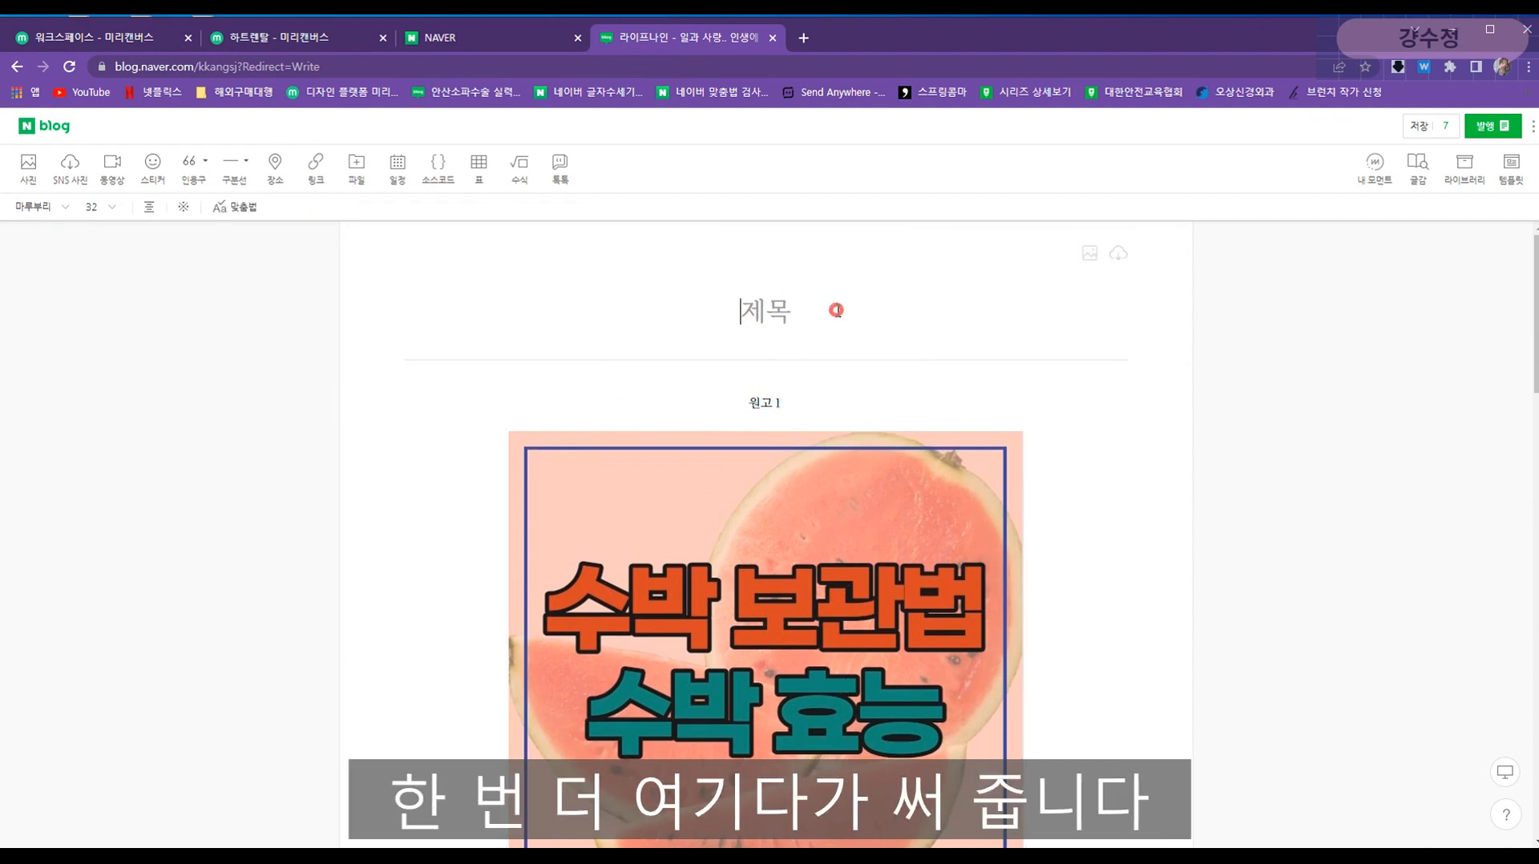
key(ctrl+v)
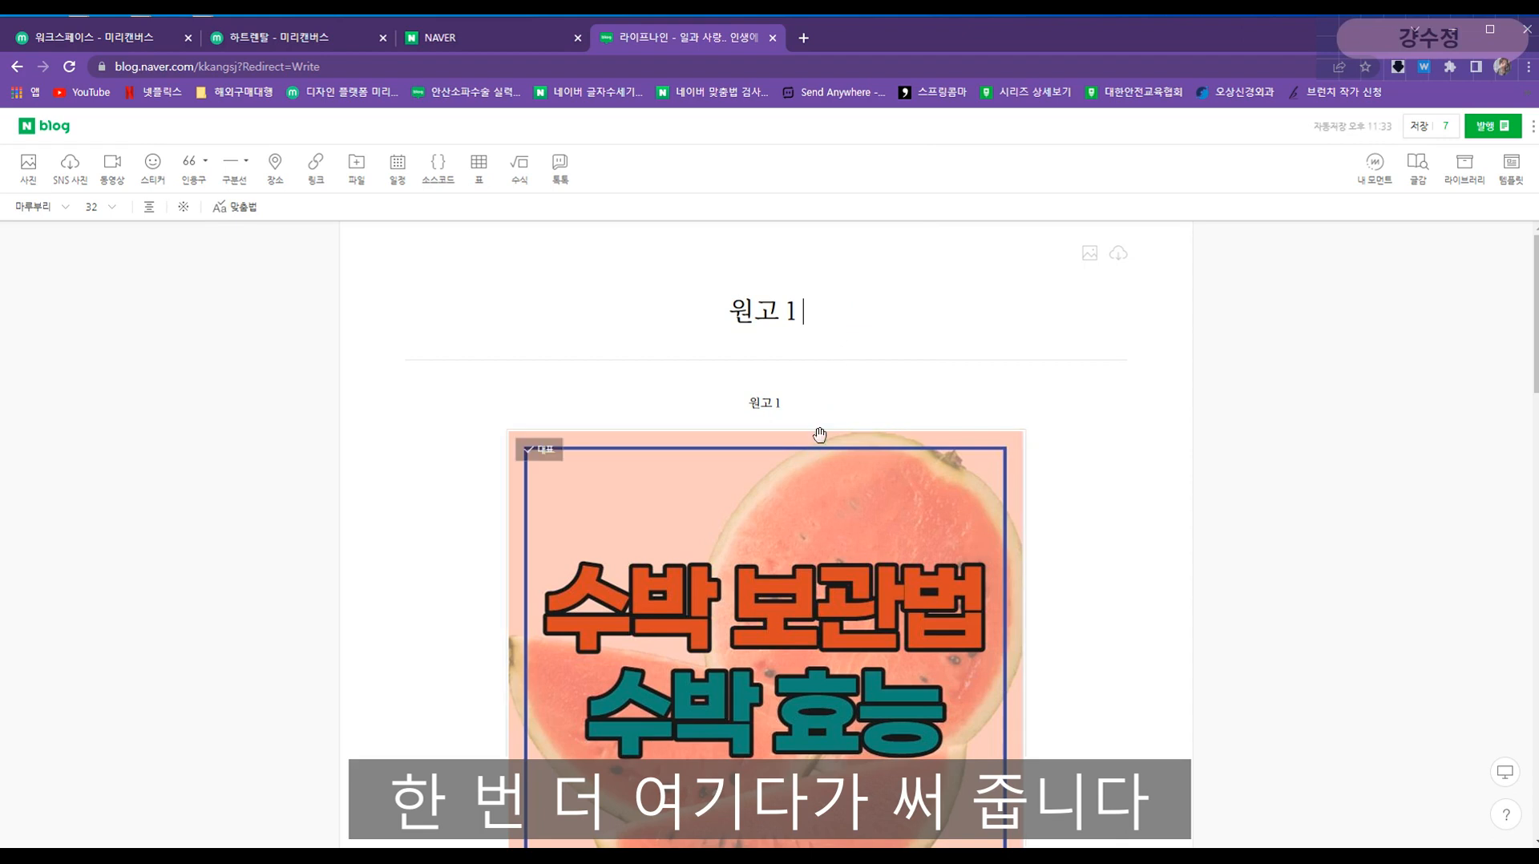
click(818, 394)
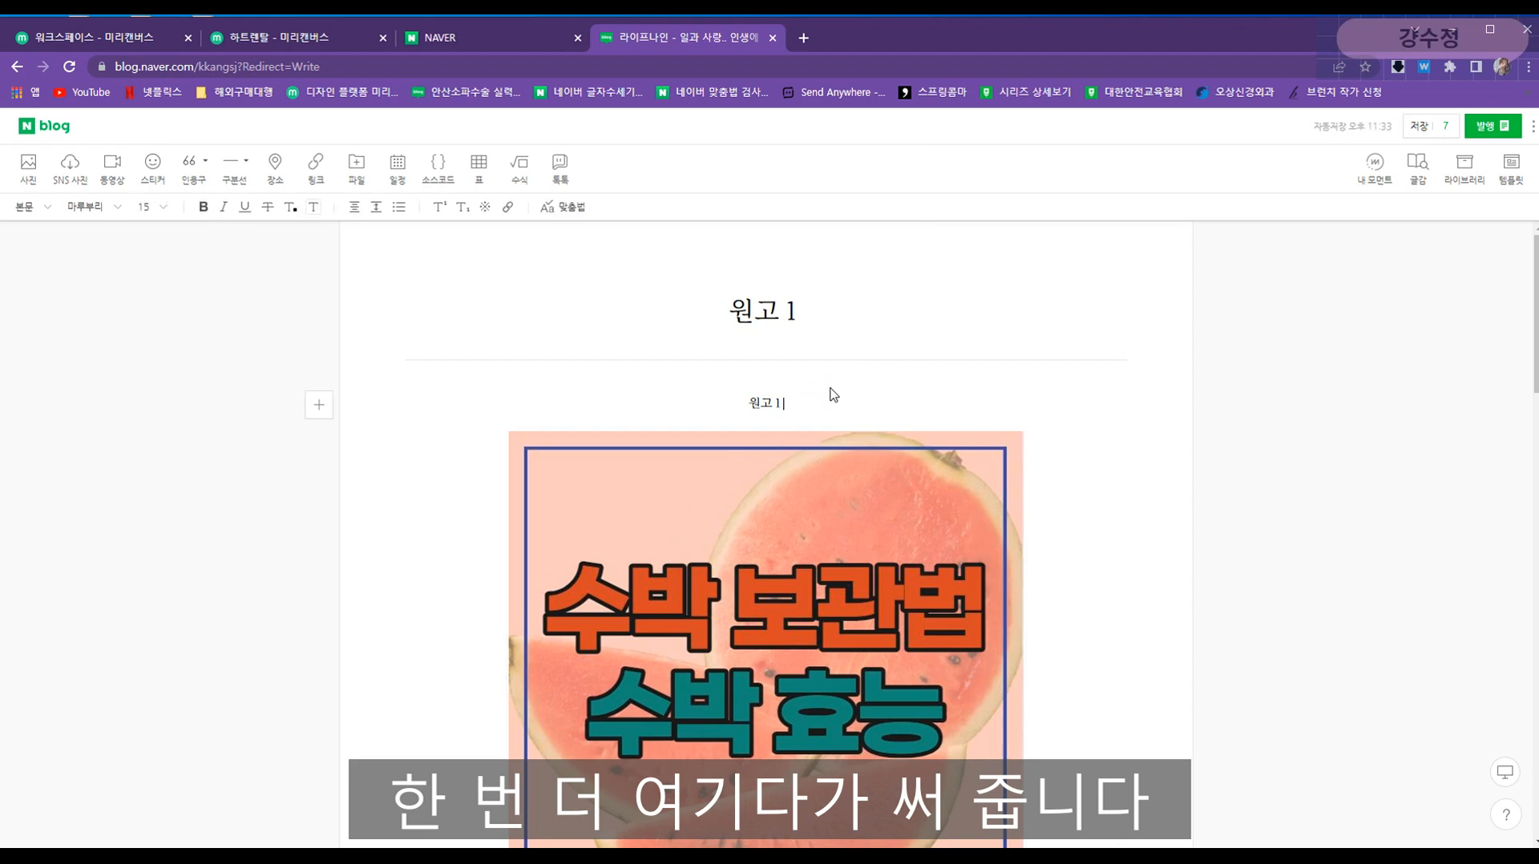
scroll(833, 395, down, 7)
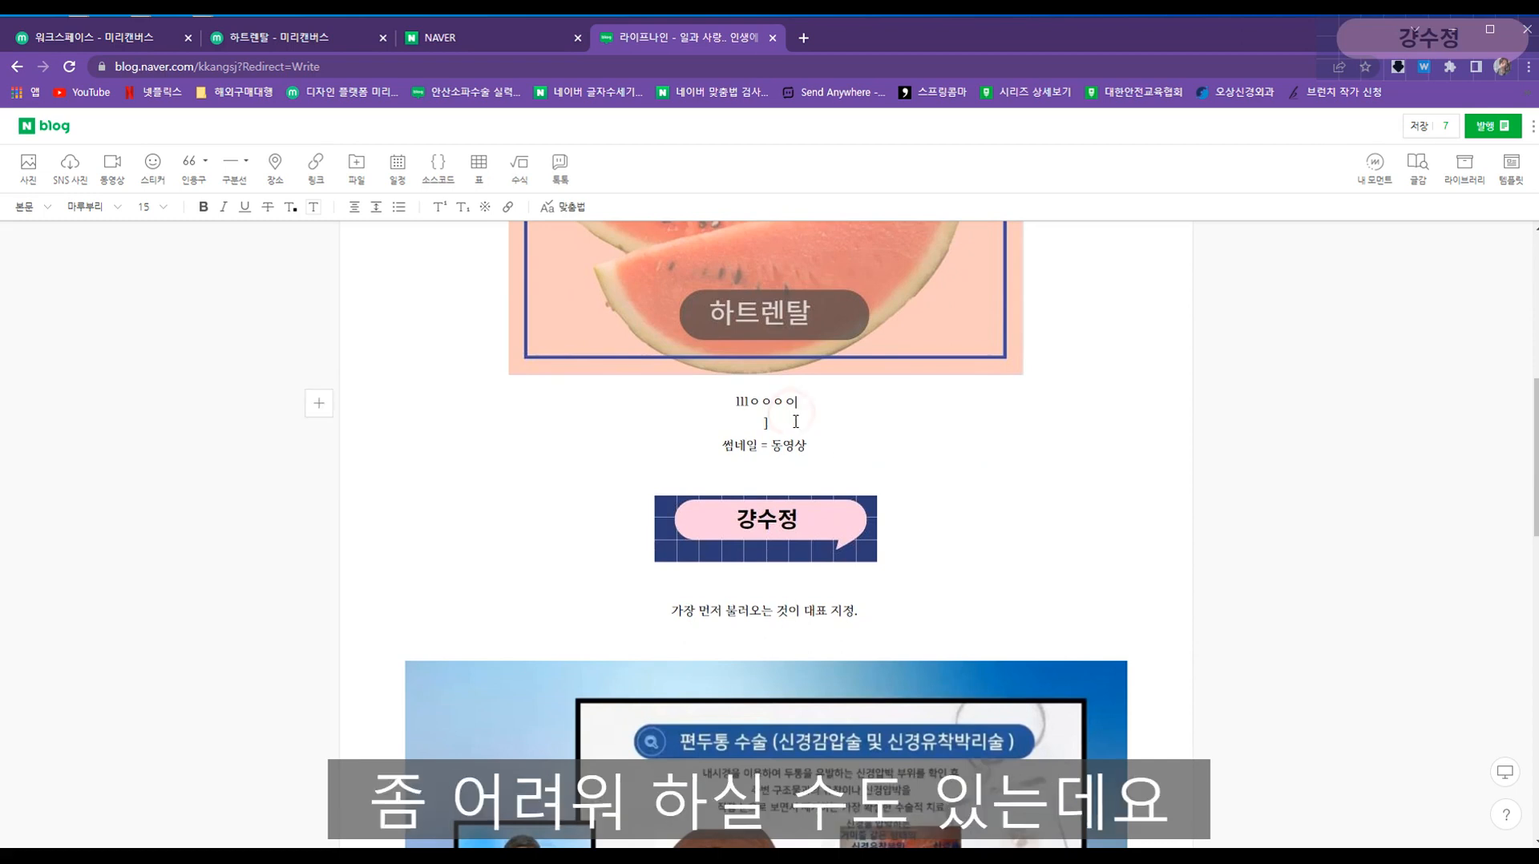
- Format 썸네일 = 동영상 as bold, size 19 pink text, keeping the 마루부리 font
drag(849, 444, 684, 432)
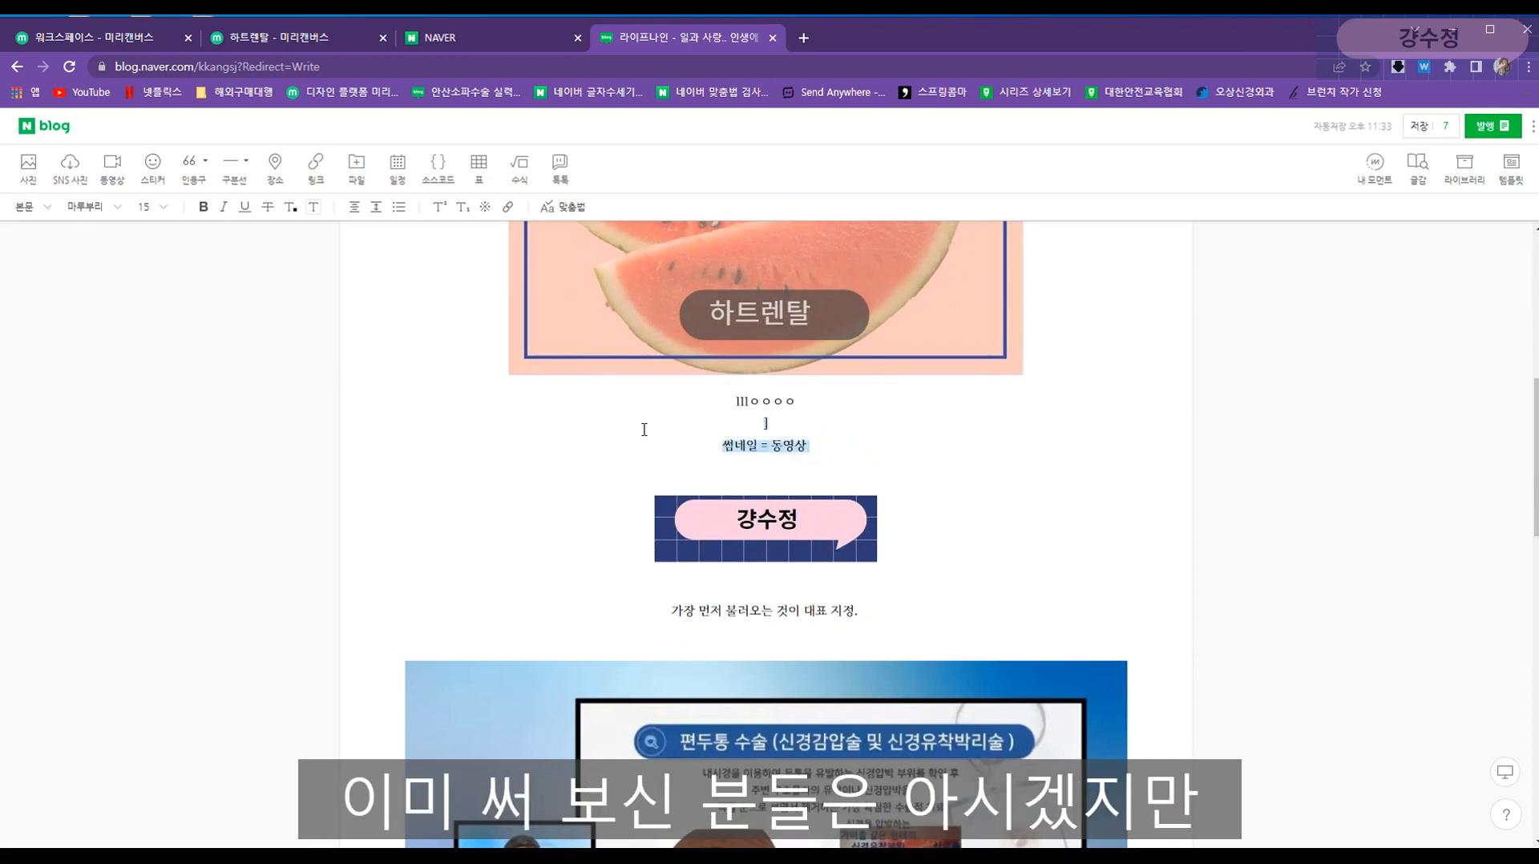
click(649, 450)
drag(614, 451, 795, 449)
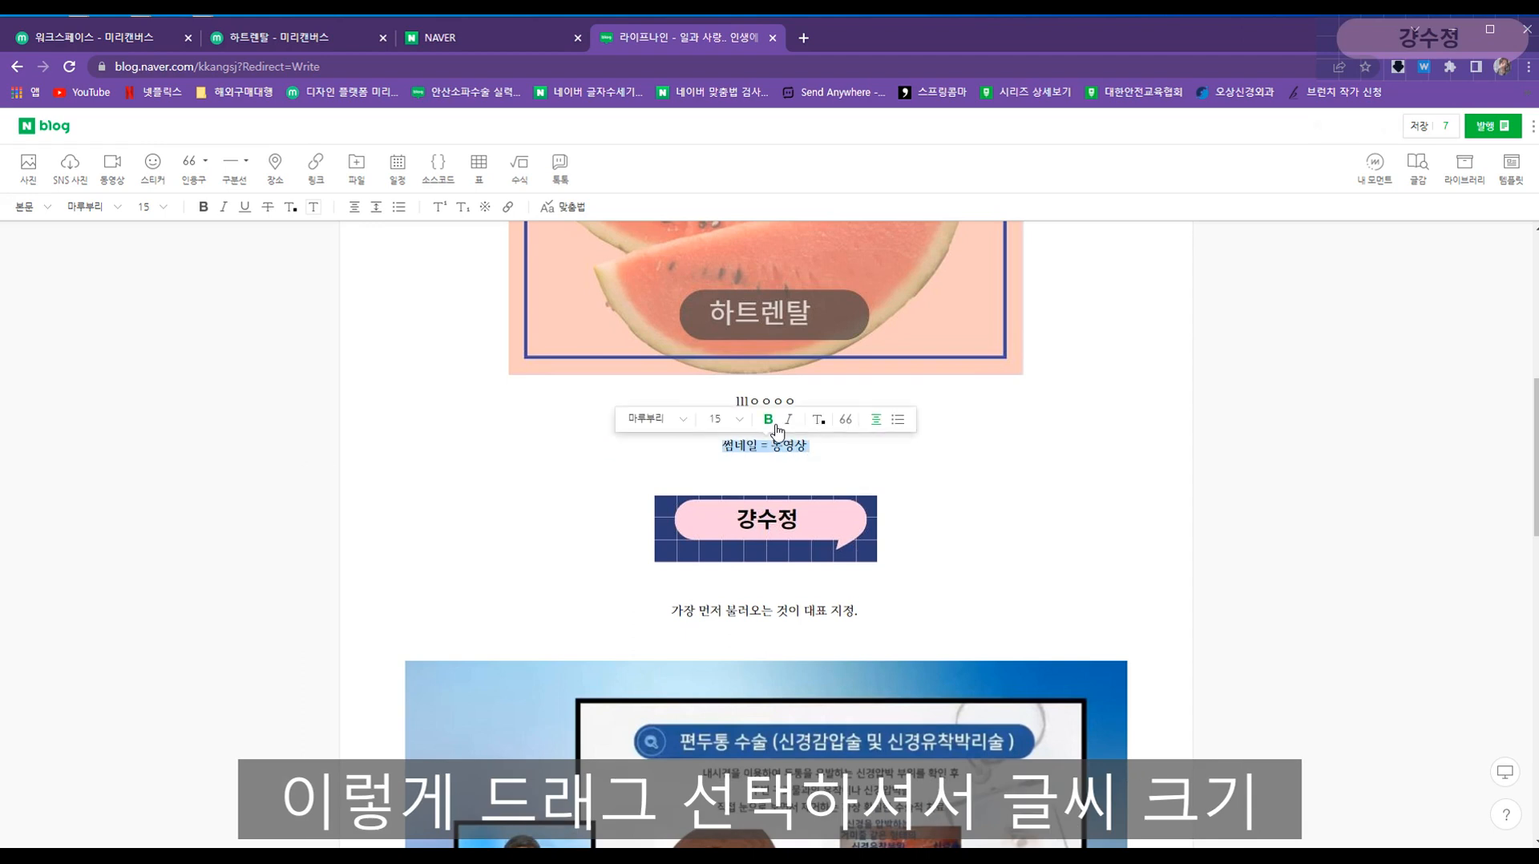
click(772, 422)
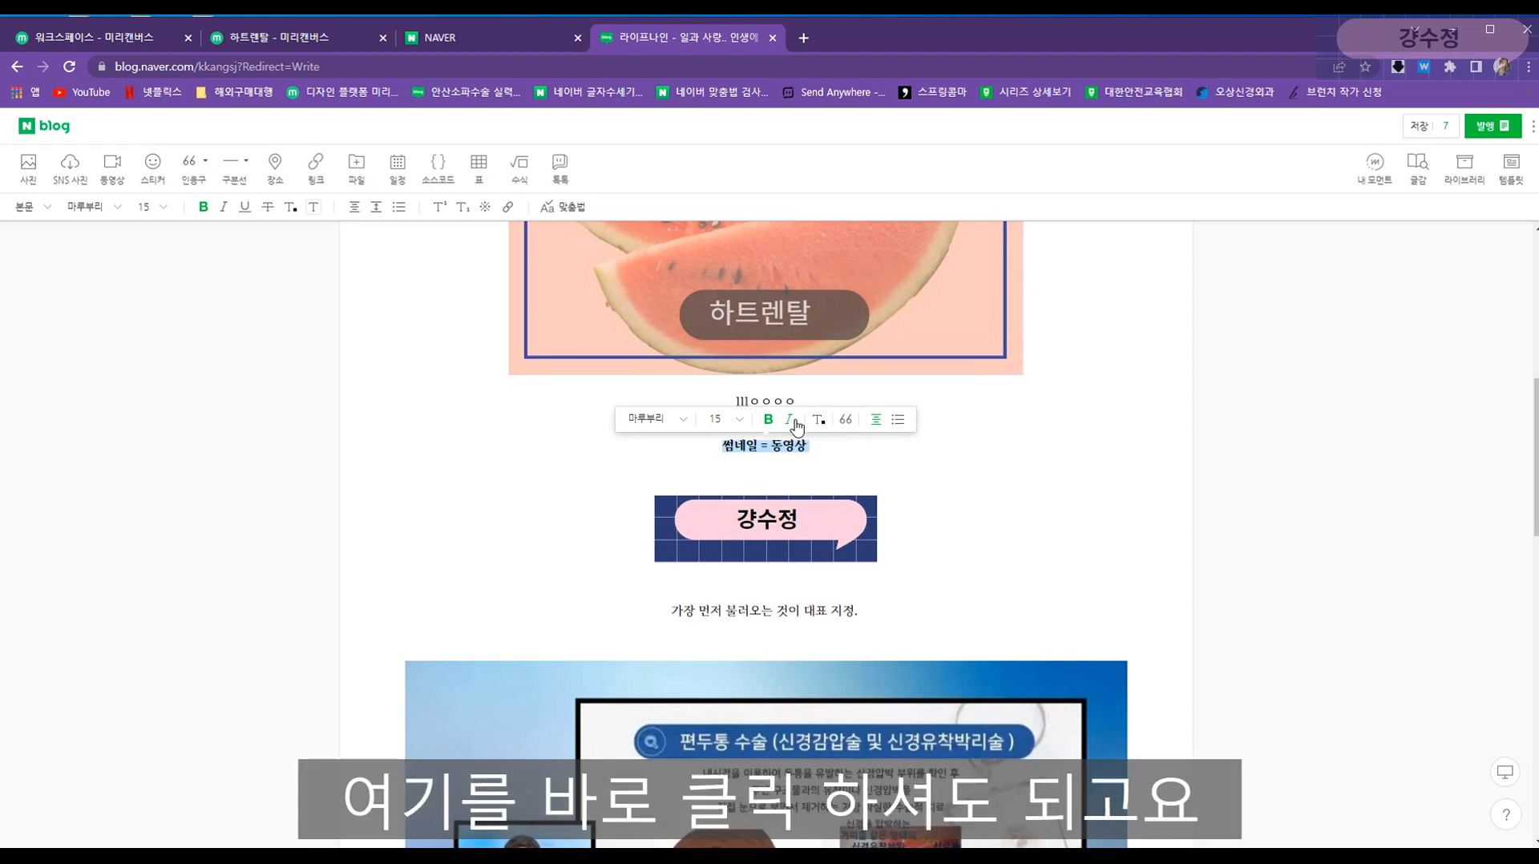
click(740, 421)
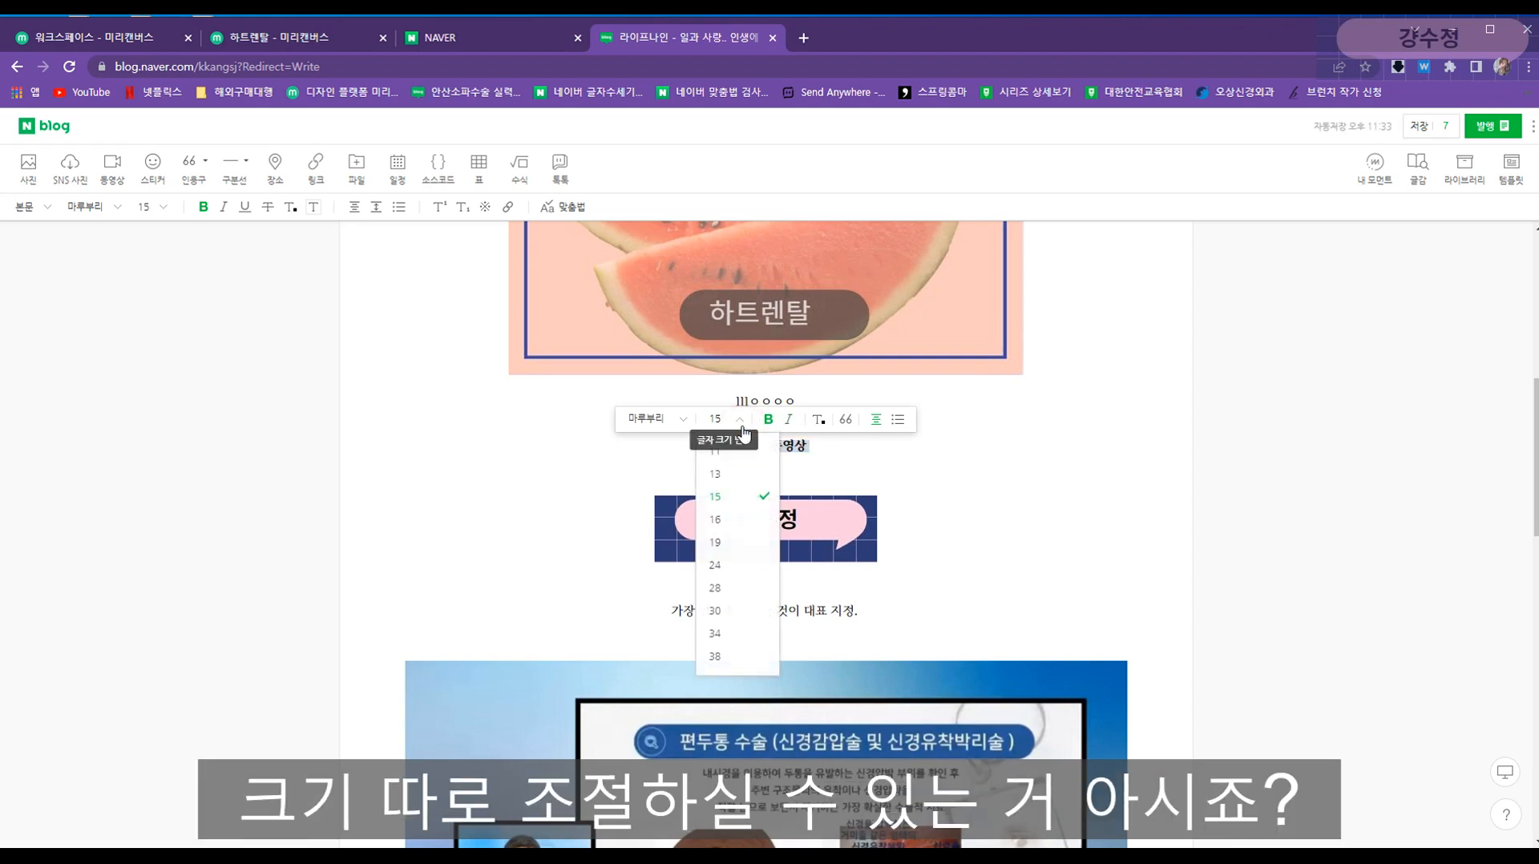
click(739, 542)
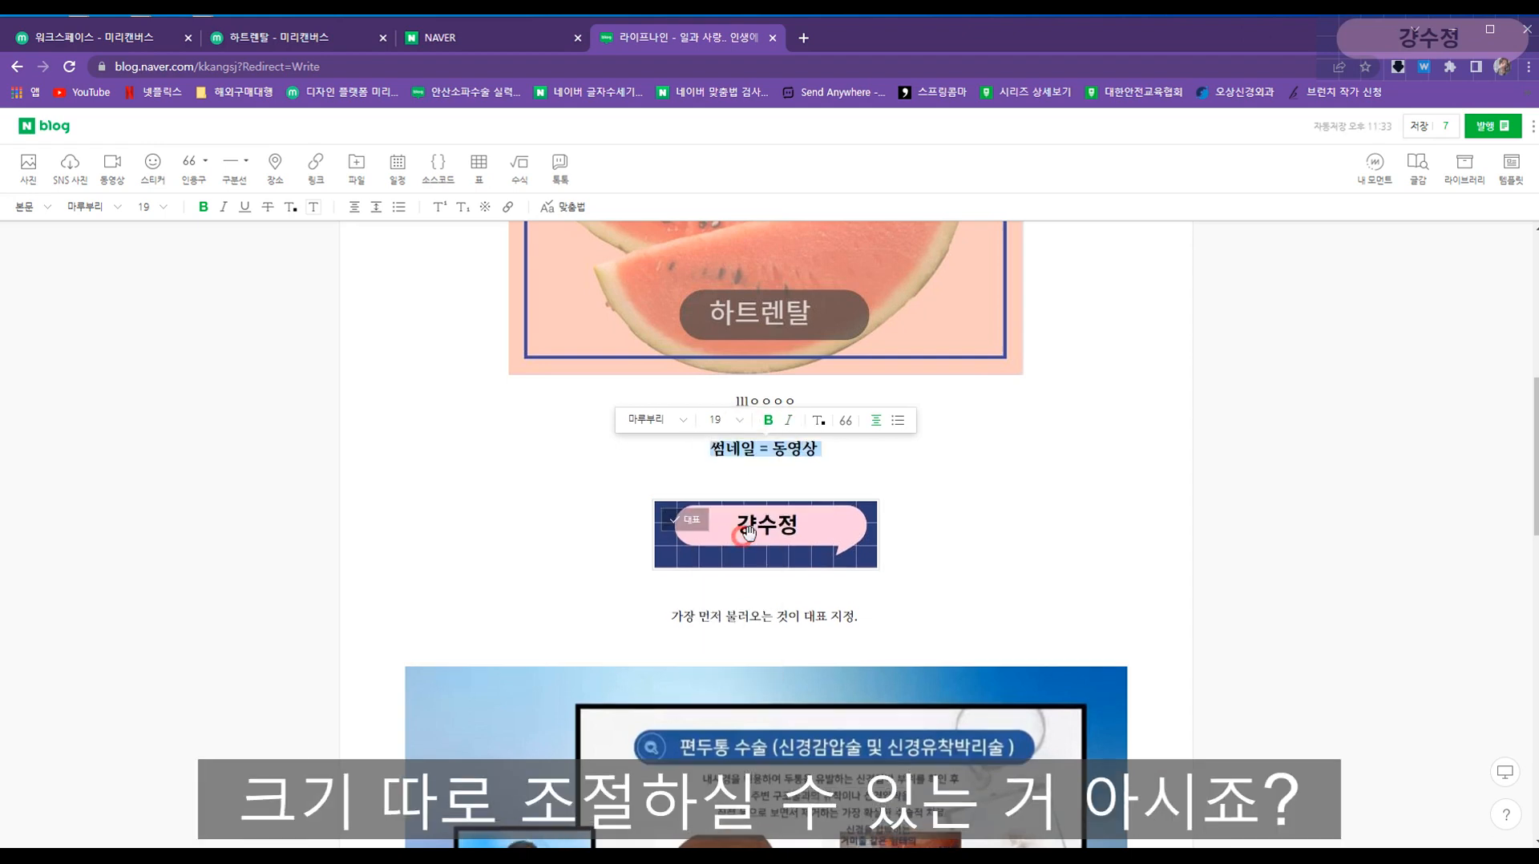
click(679, 421)
click(679, 421)
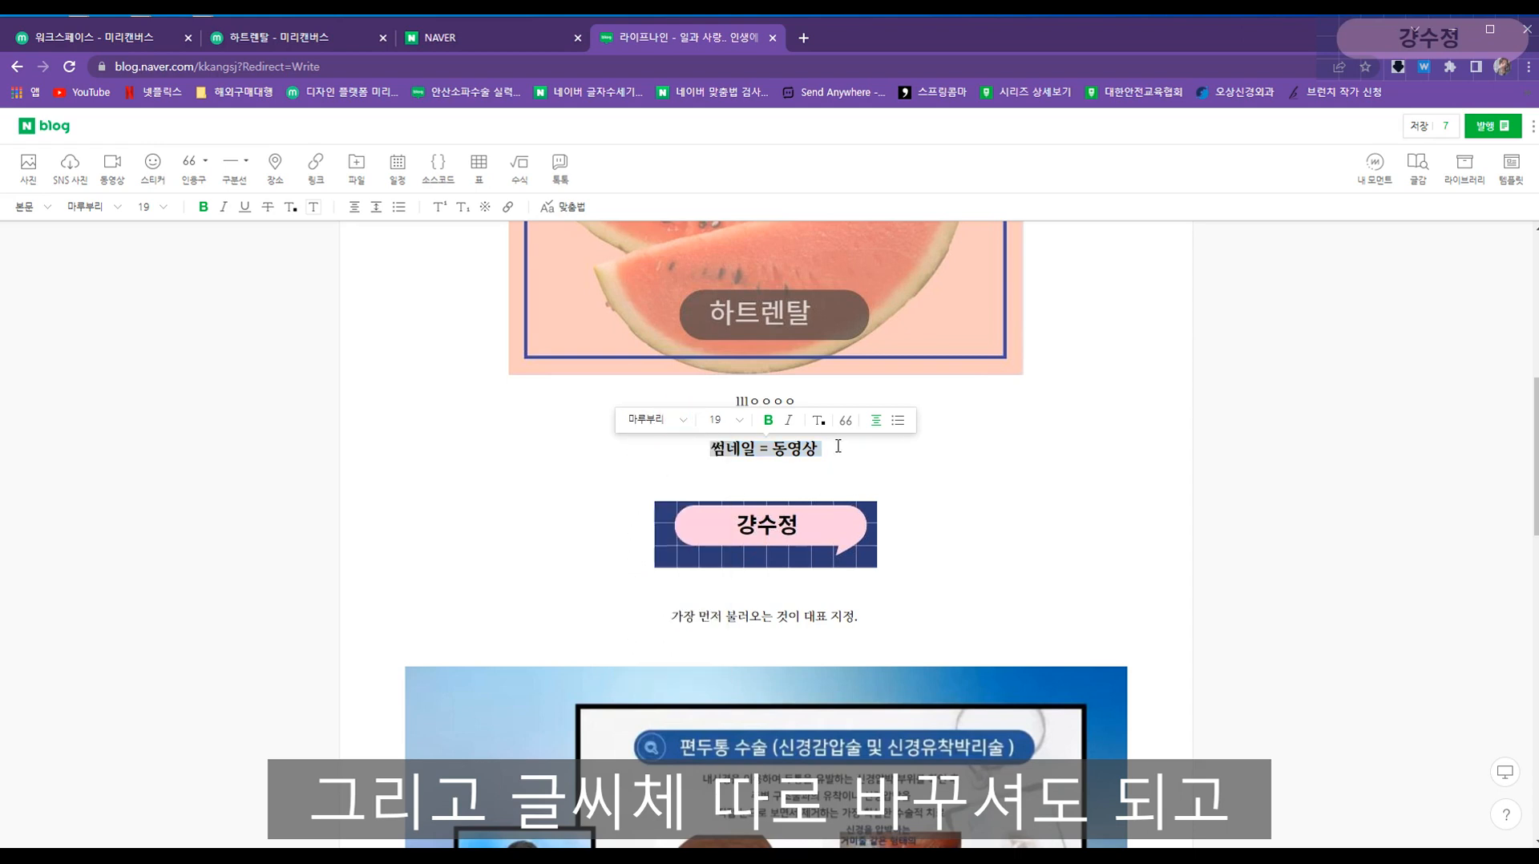
click(818, 421)
click(868, 465)
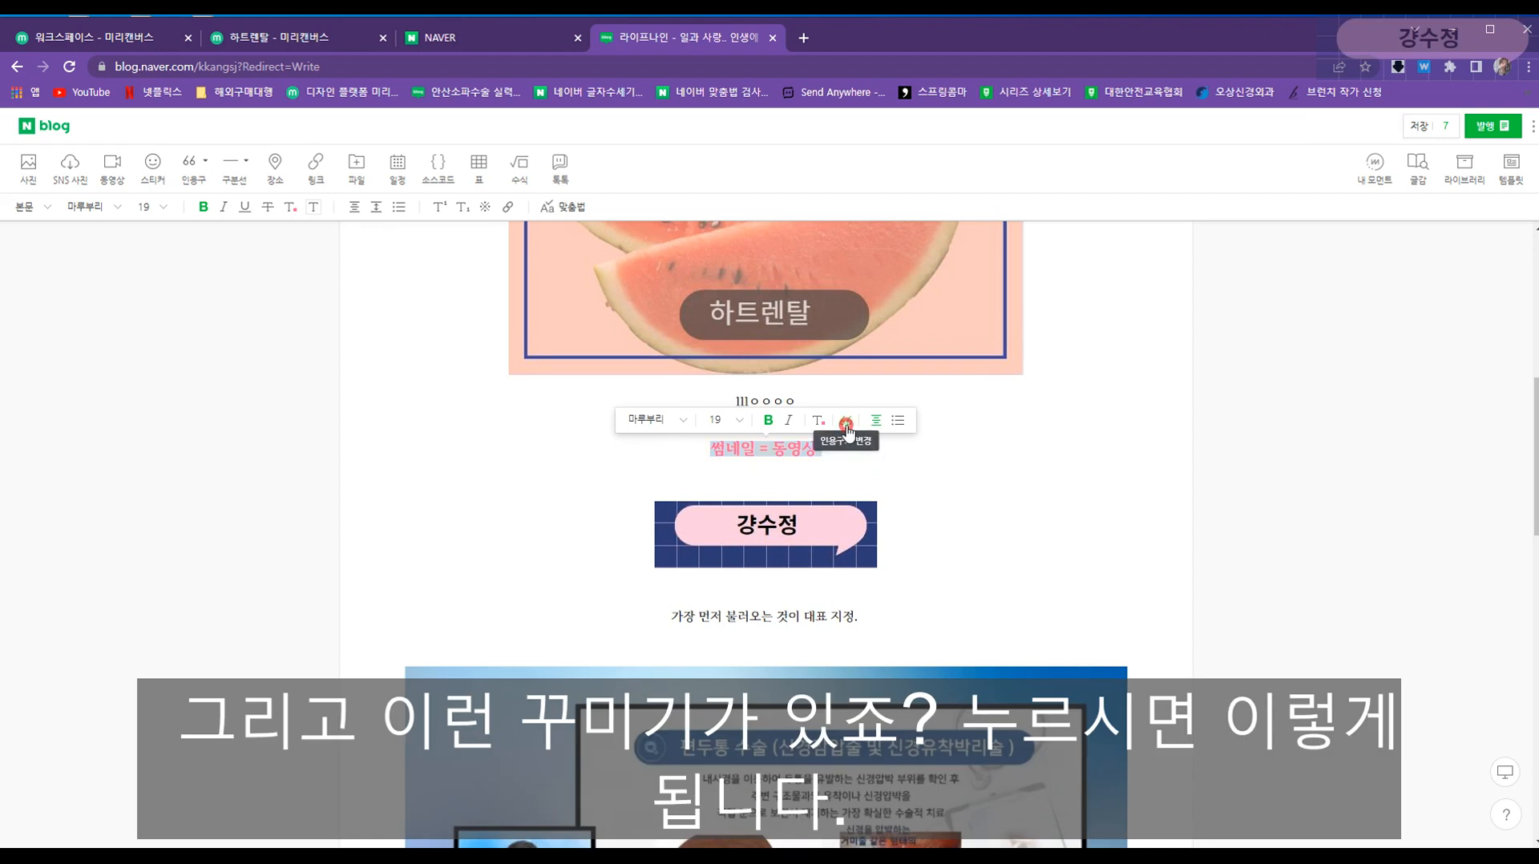
- Turn the 썸네일 = 동영상 line into a quote block using the corner-bracket style
click(846, 425)
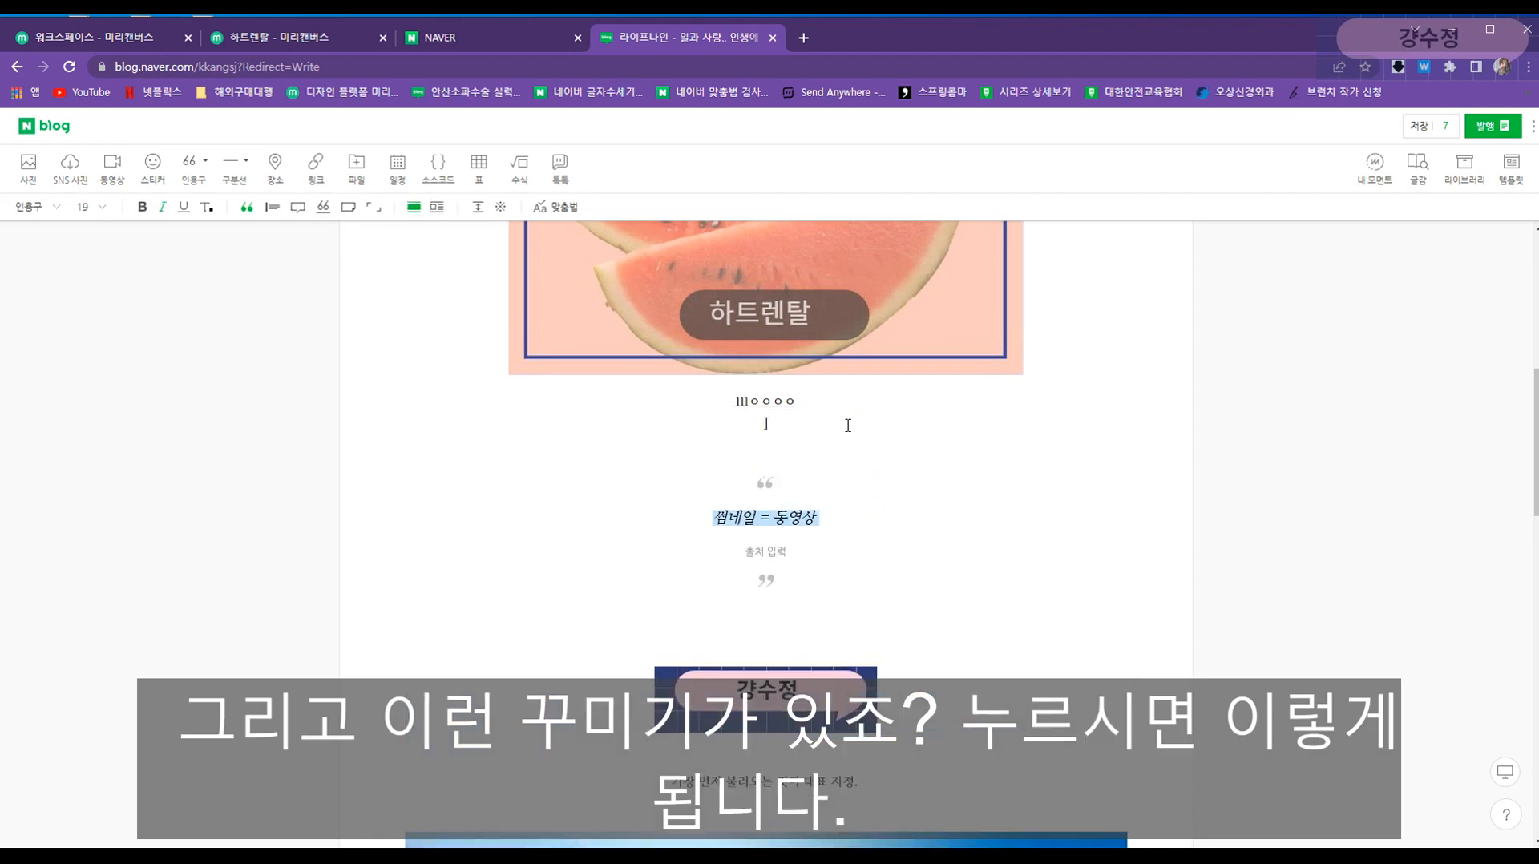
click(736, 485)
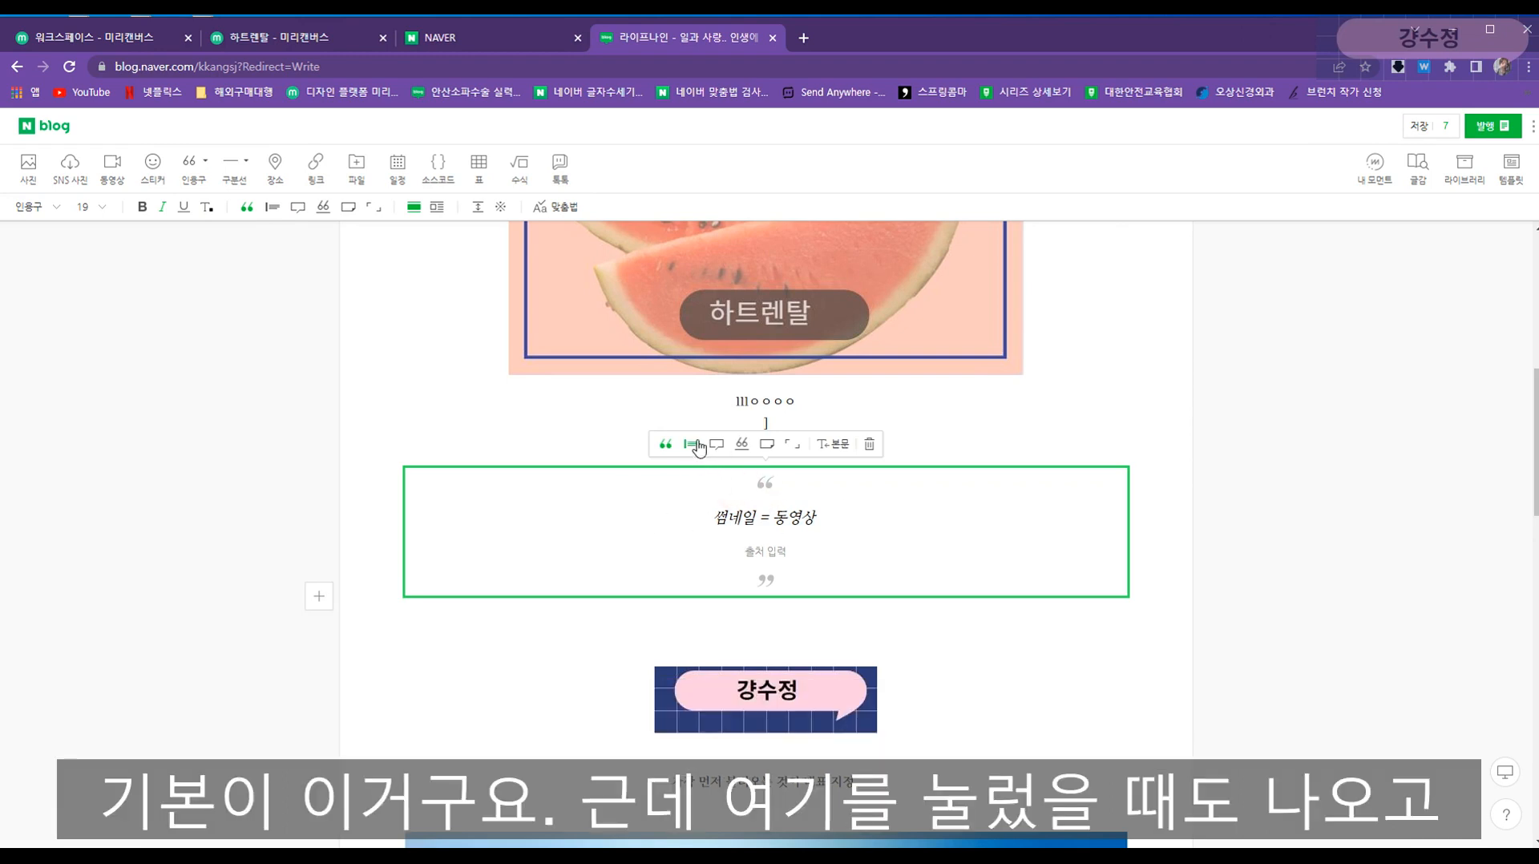
click(273, 209)
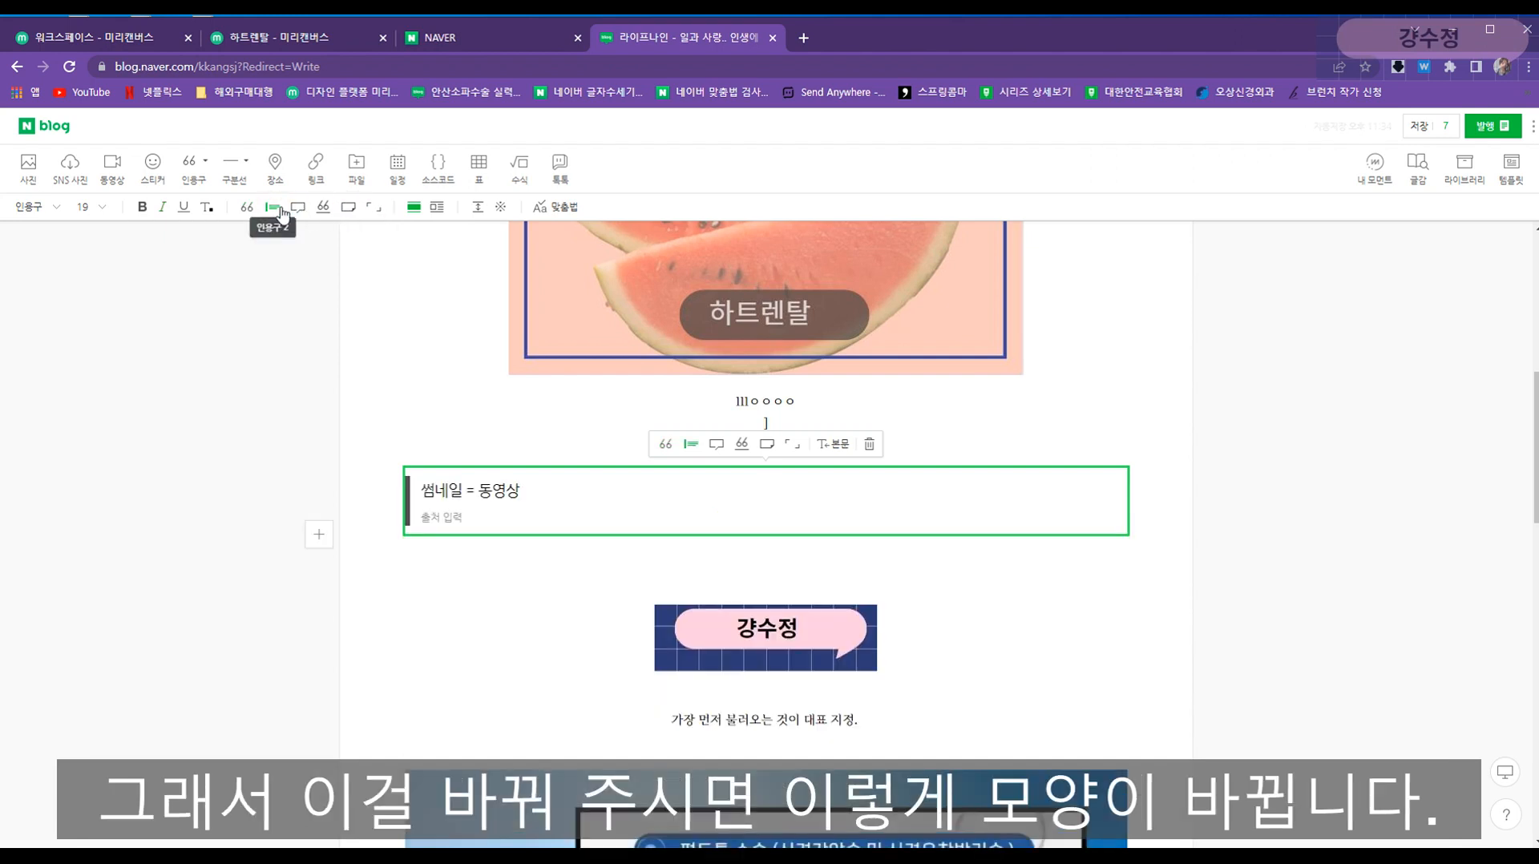
click(298, 208)
click(323, 206)
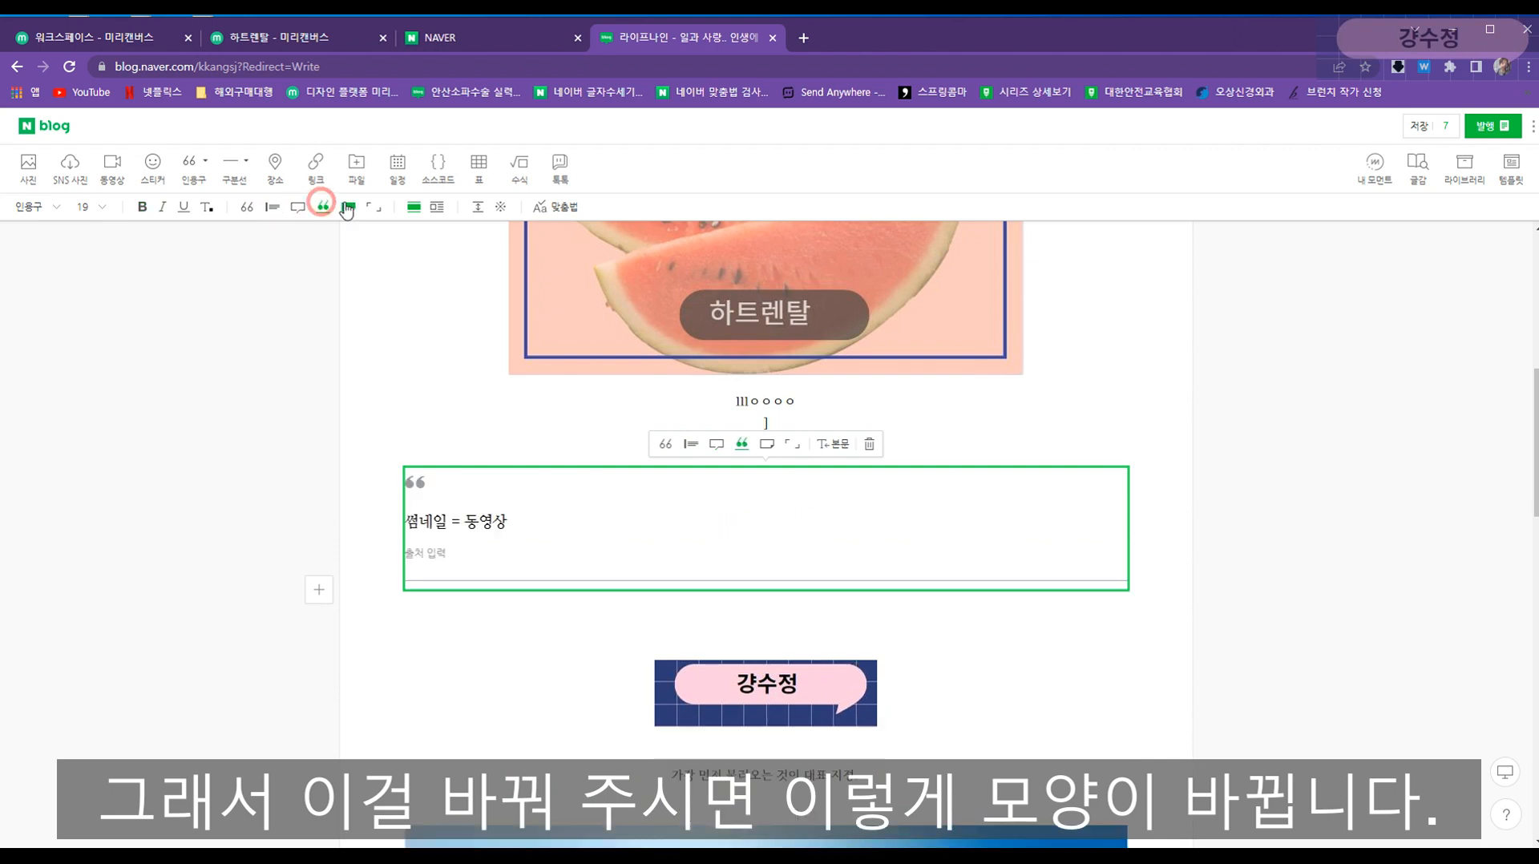
click(349, 208)
click(374, 207)
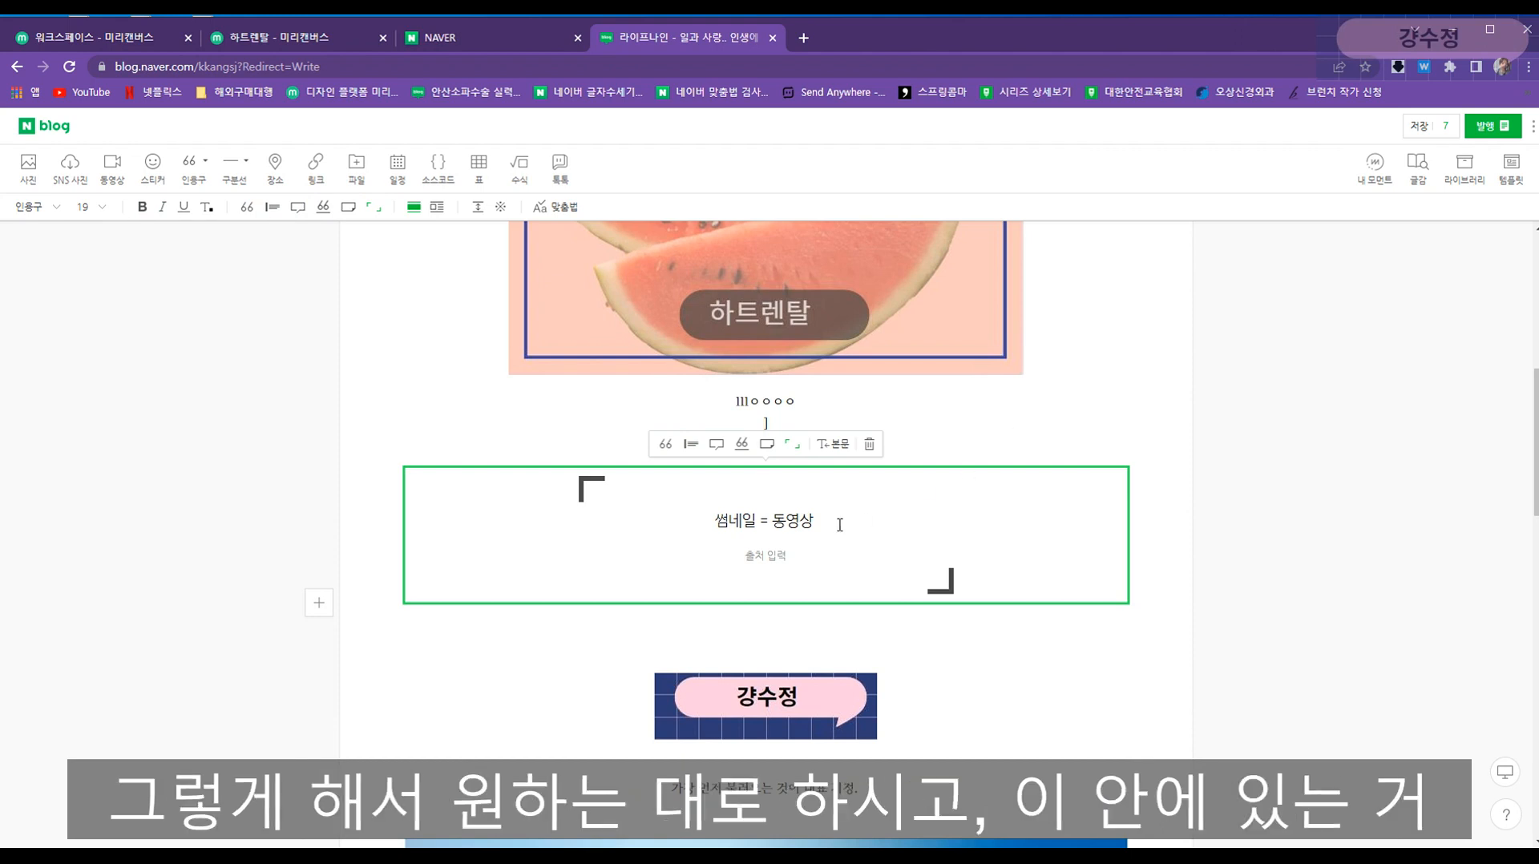
- Colour the quoted text red, then deselect the quote block
drag(838, 524, 684, 522)
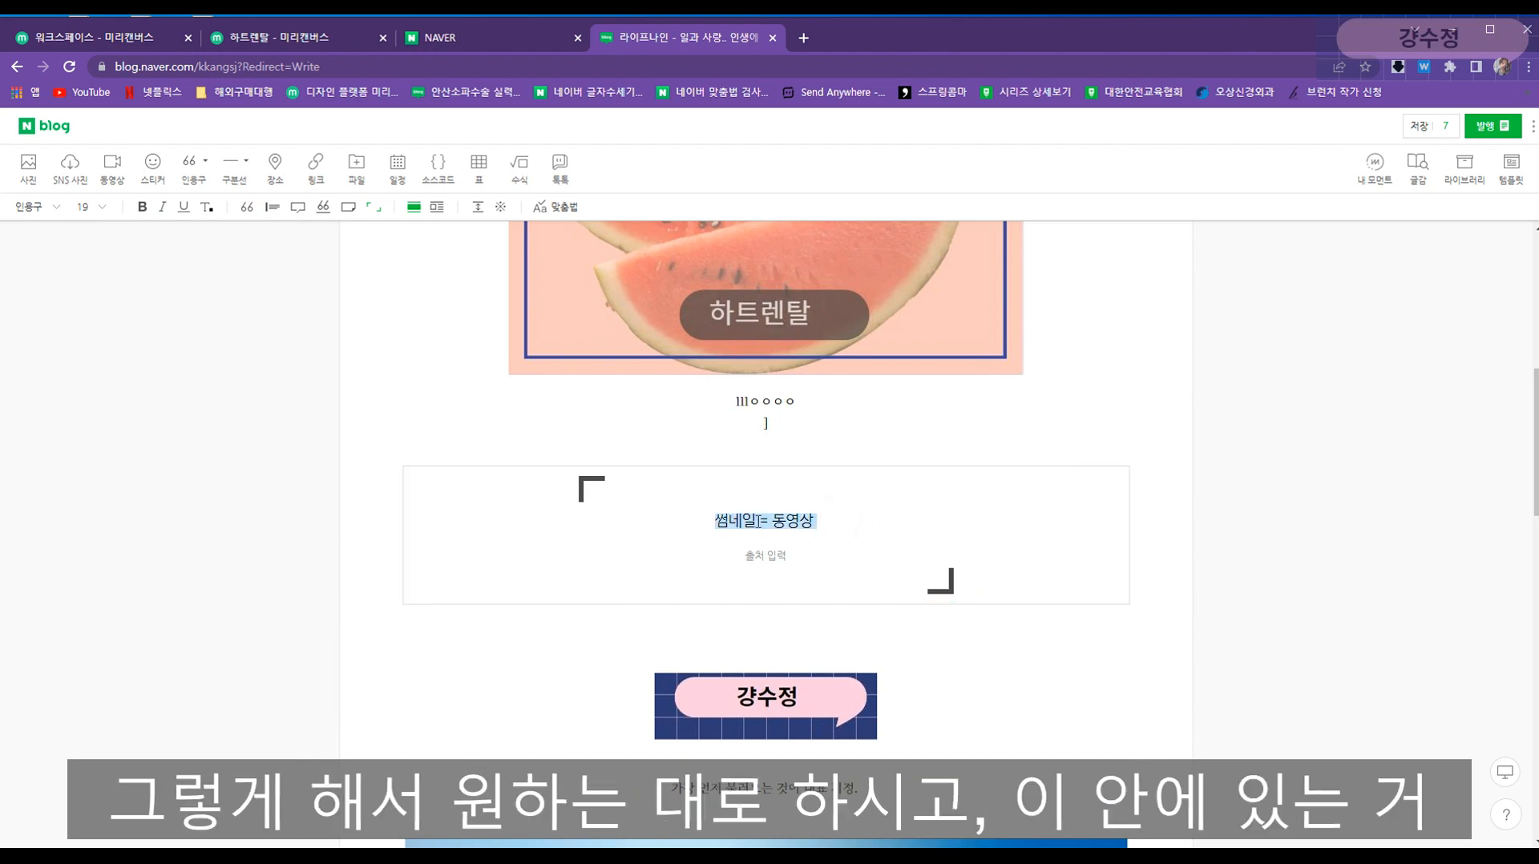
click(207, 206)
click(206, 251)
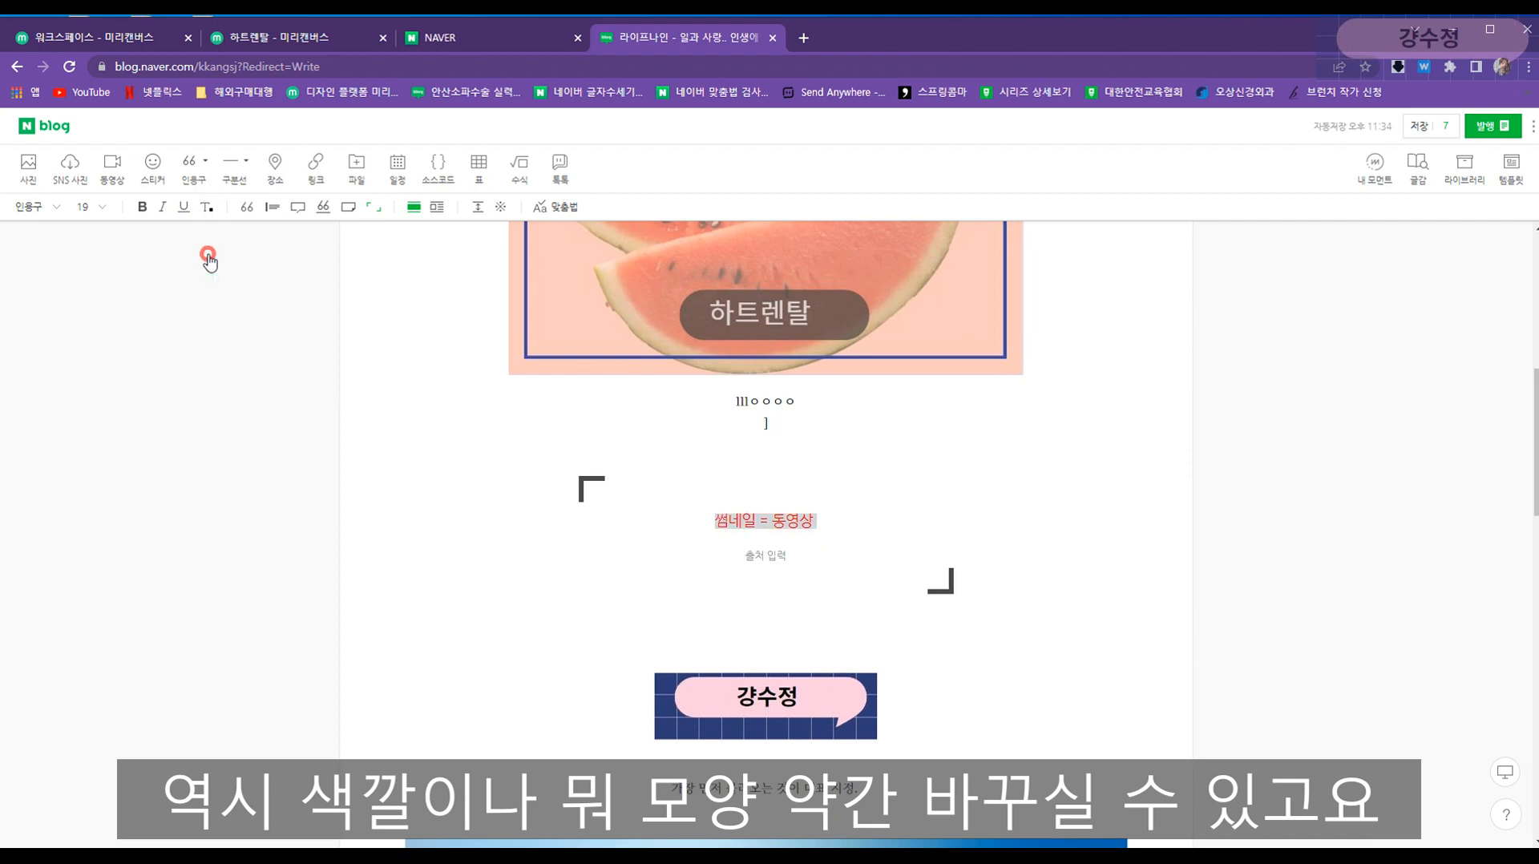
click(839, 446)
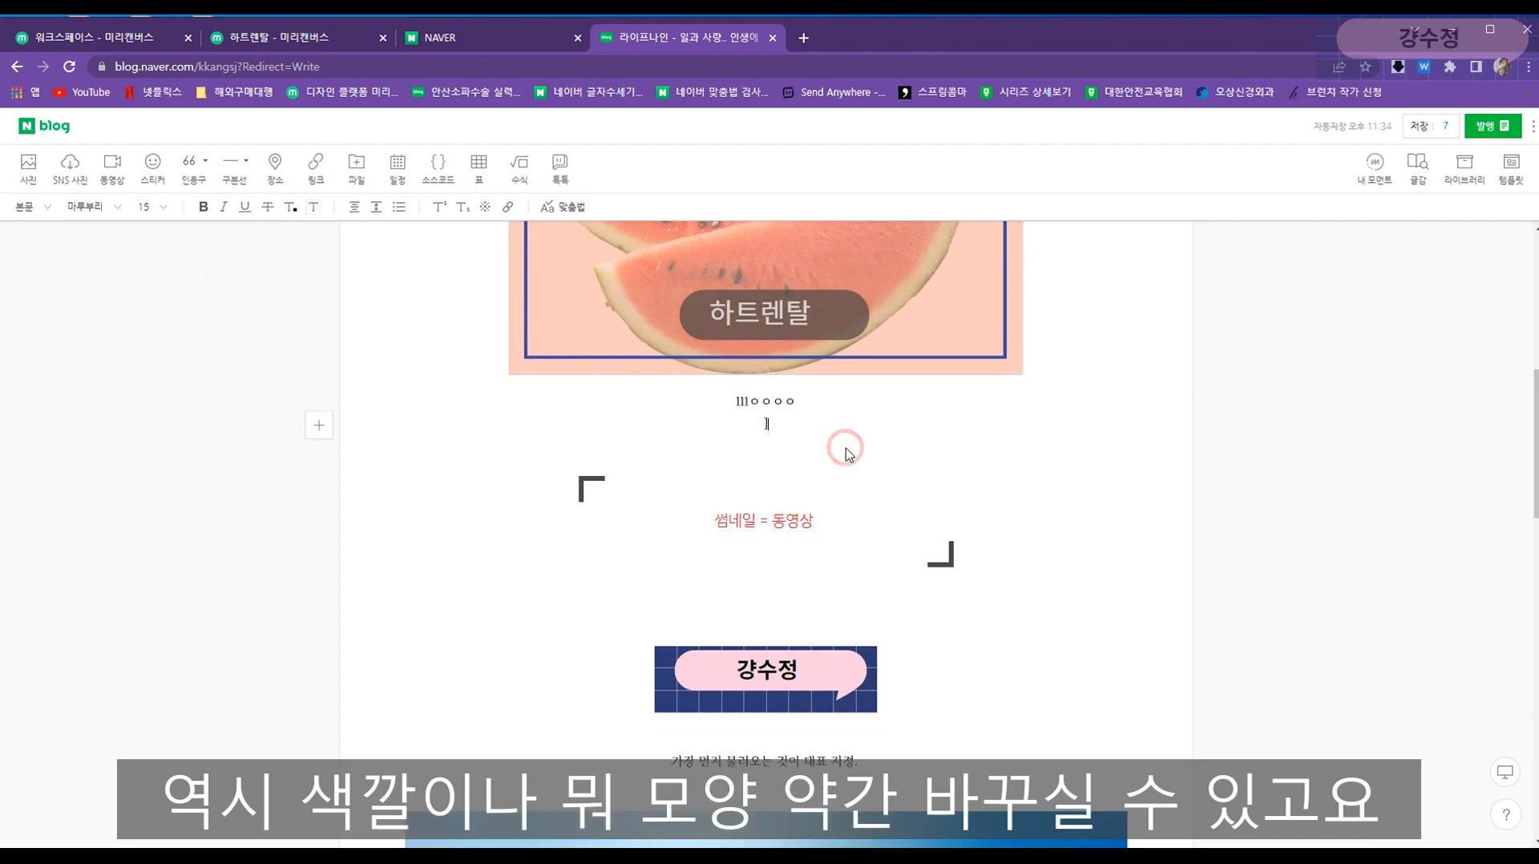
click(836, 537)
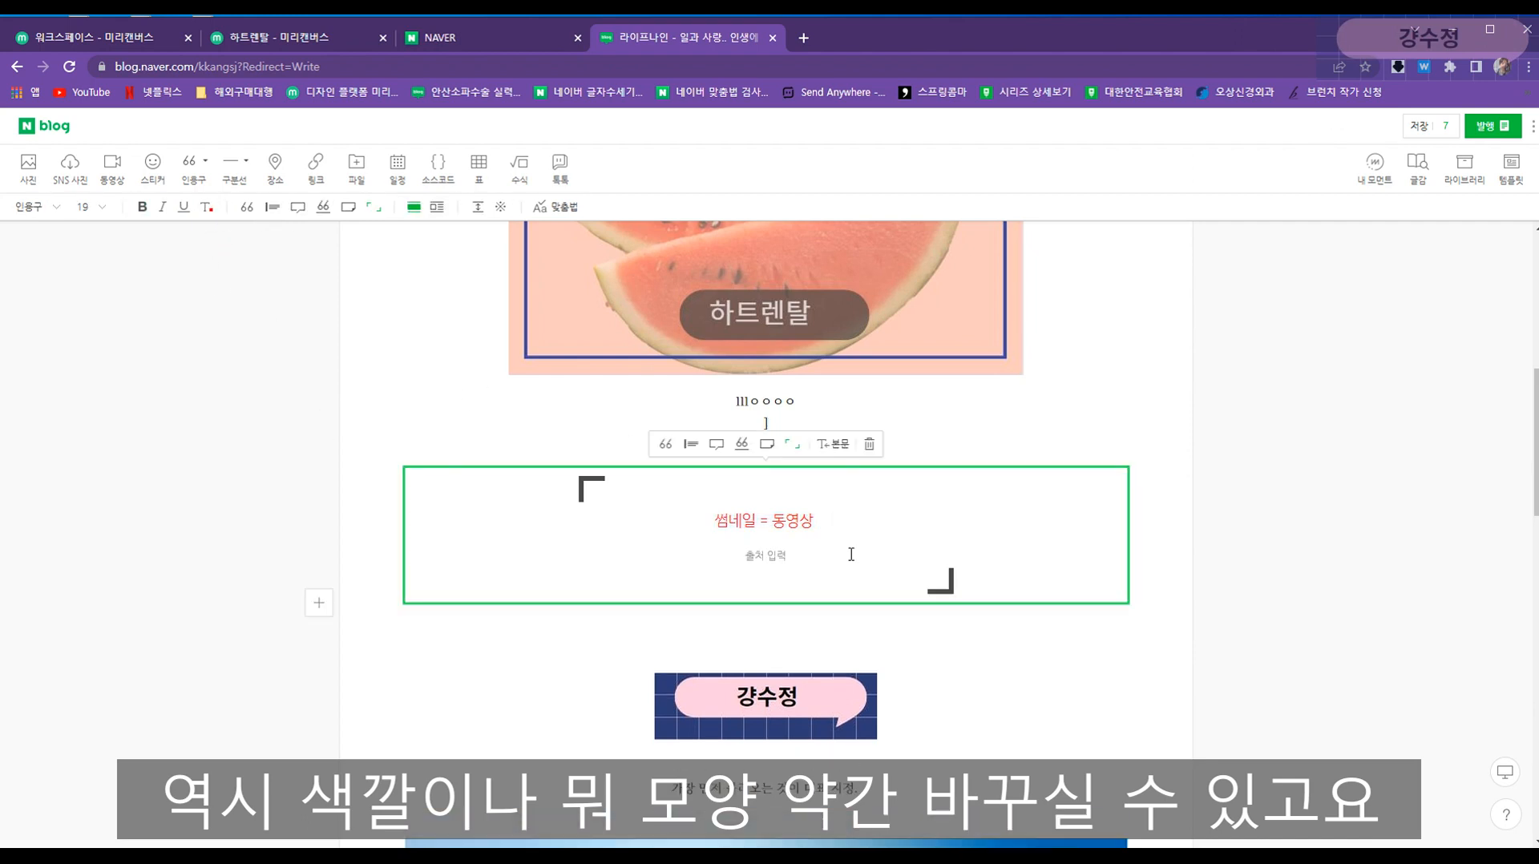
click(890, 635)
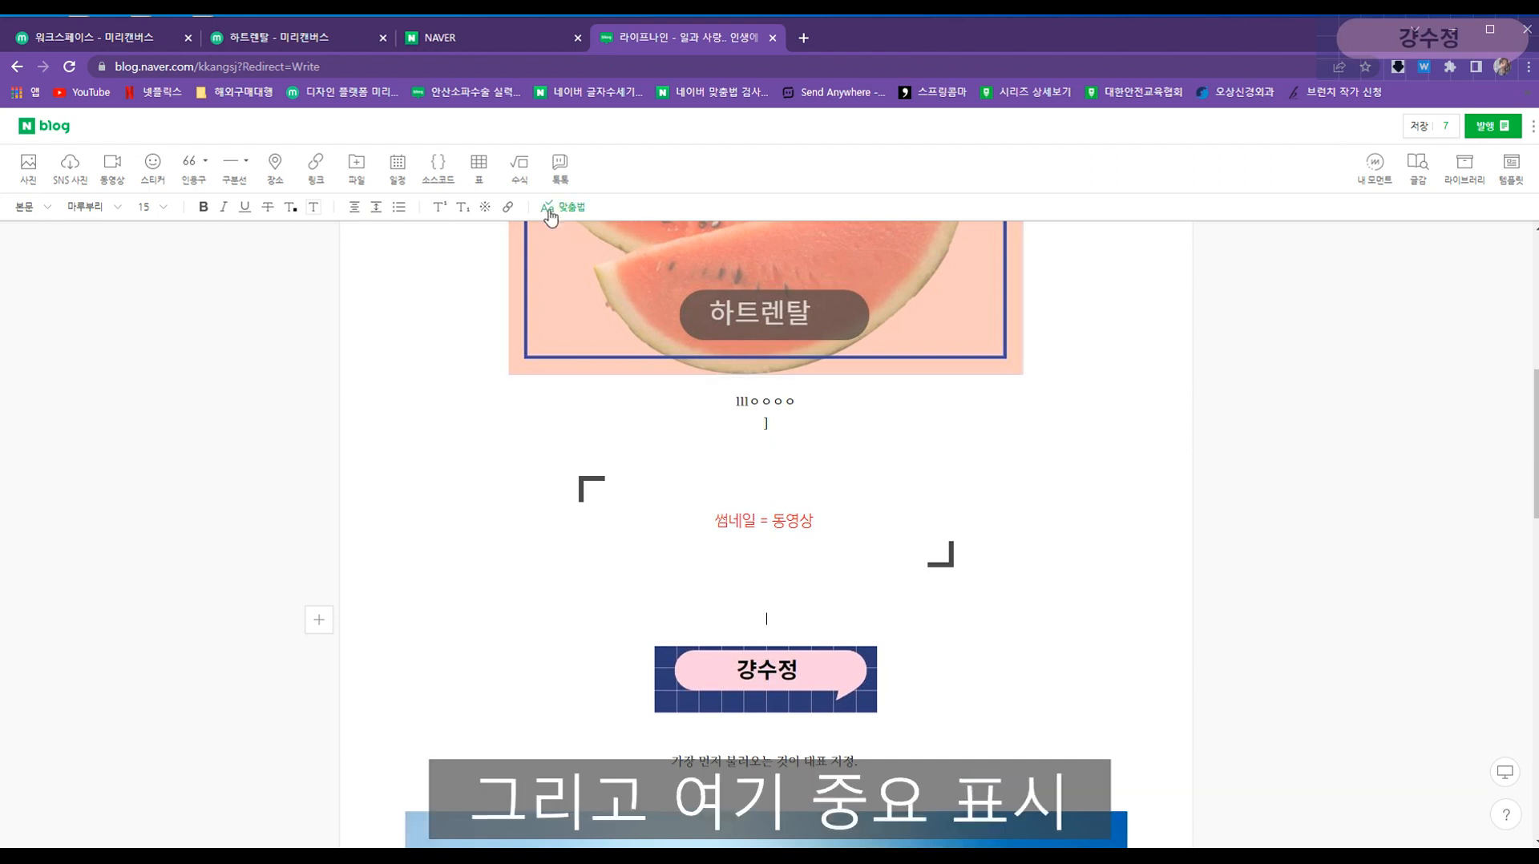
- Insert a ▶ symbol below the quote and type 주의점 after it
click(488, 213)
drag(621, 581, 380, 582)
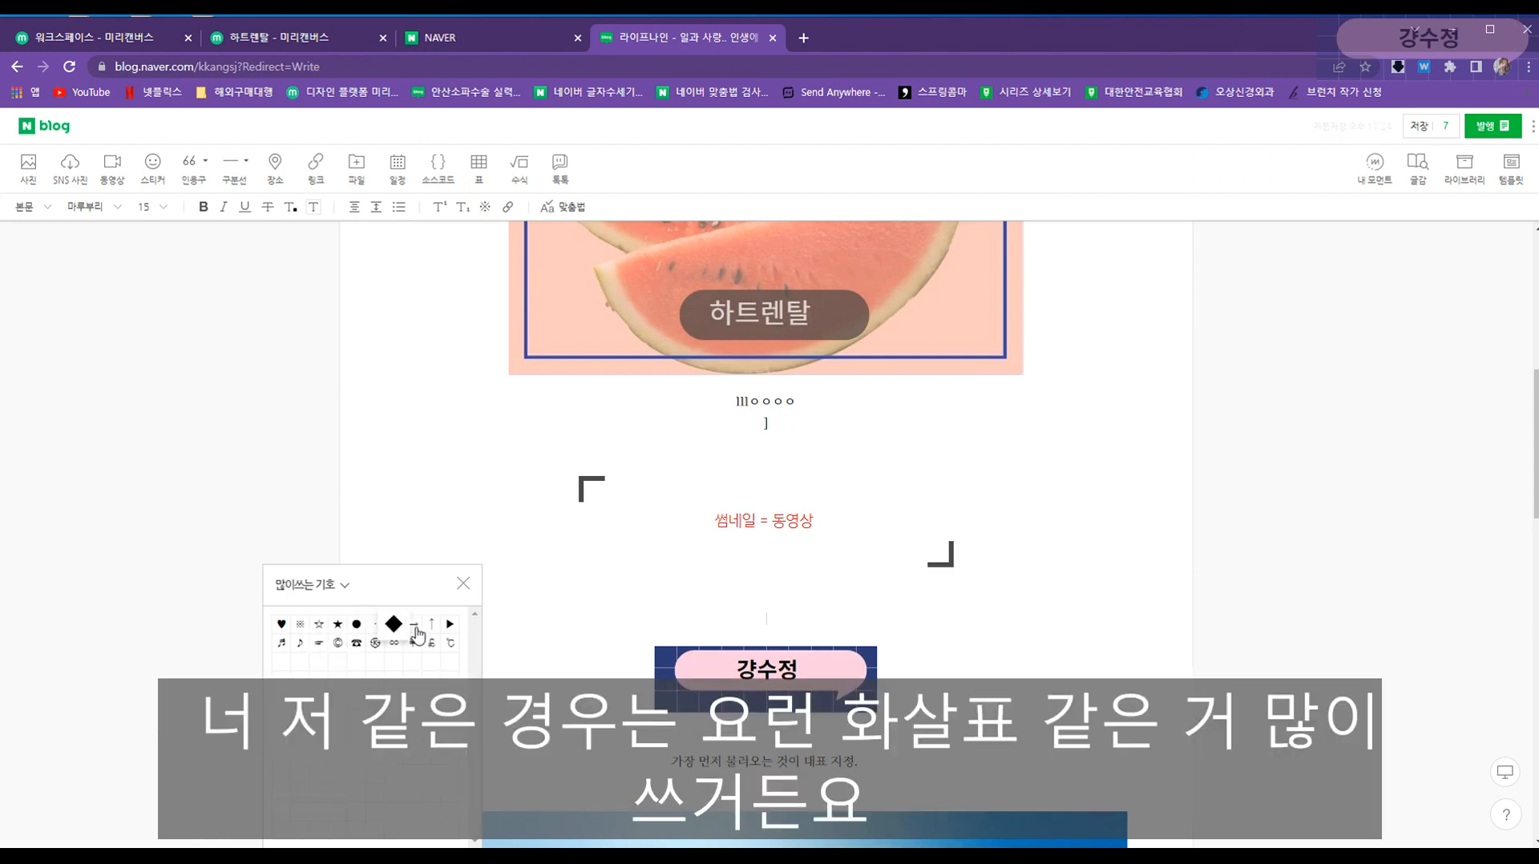
click(449, 626)
text(주의점)
key(Return)
- Add the line ▶ 주의점 2 by reusing the copied ▶, then start a third ▶ line
text(주의점 ㅈ긔)
click(786, 642)
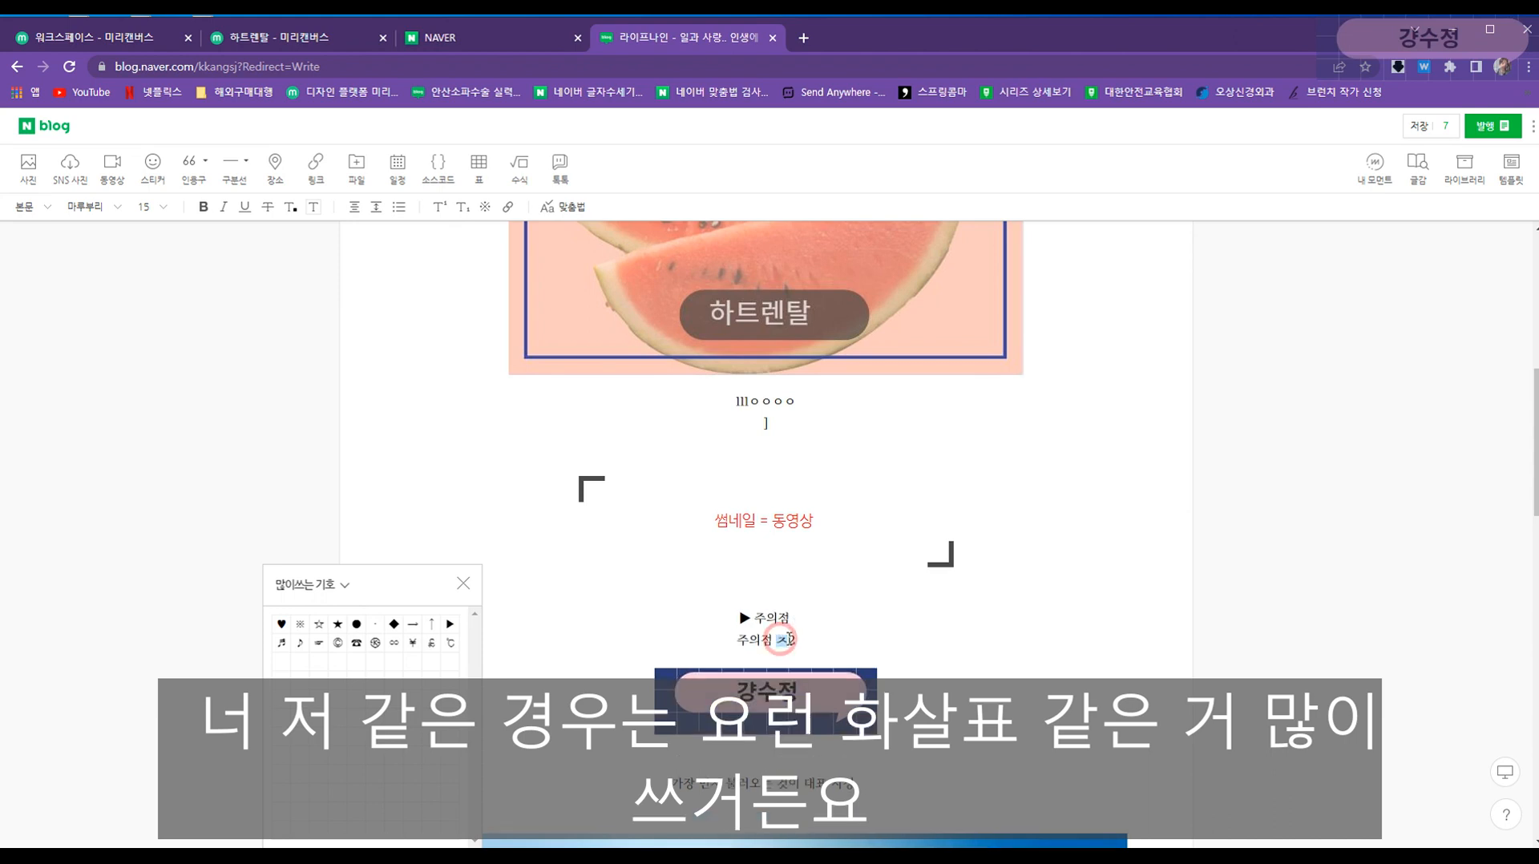
key(BackSpace)
click(816, 629)
drag(732, 615, 744, 613)
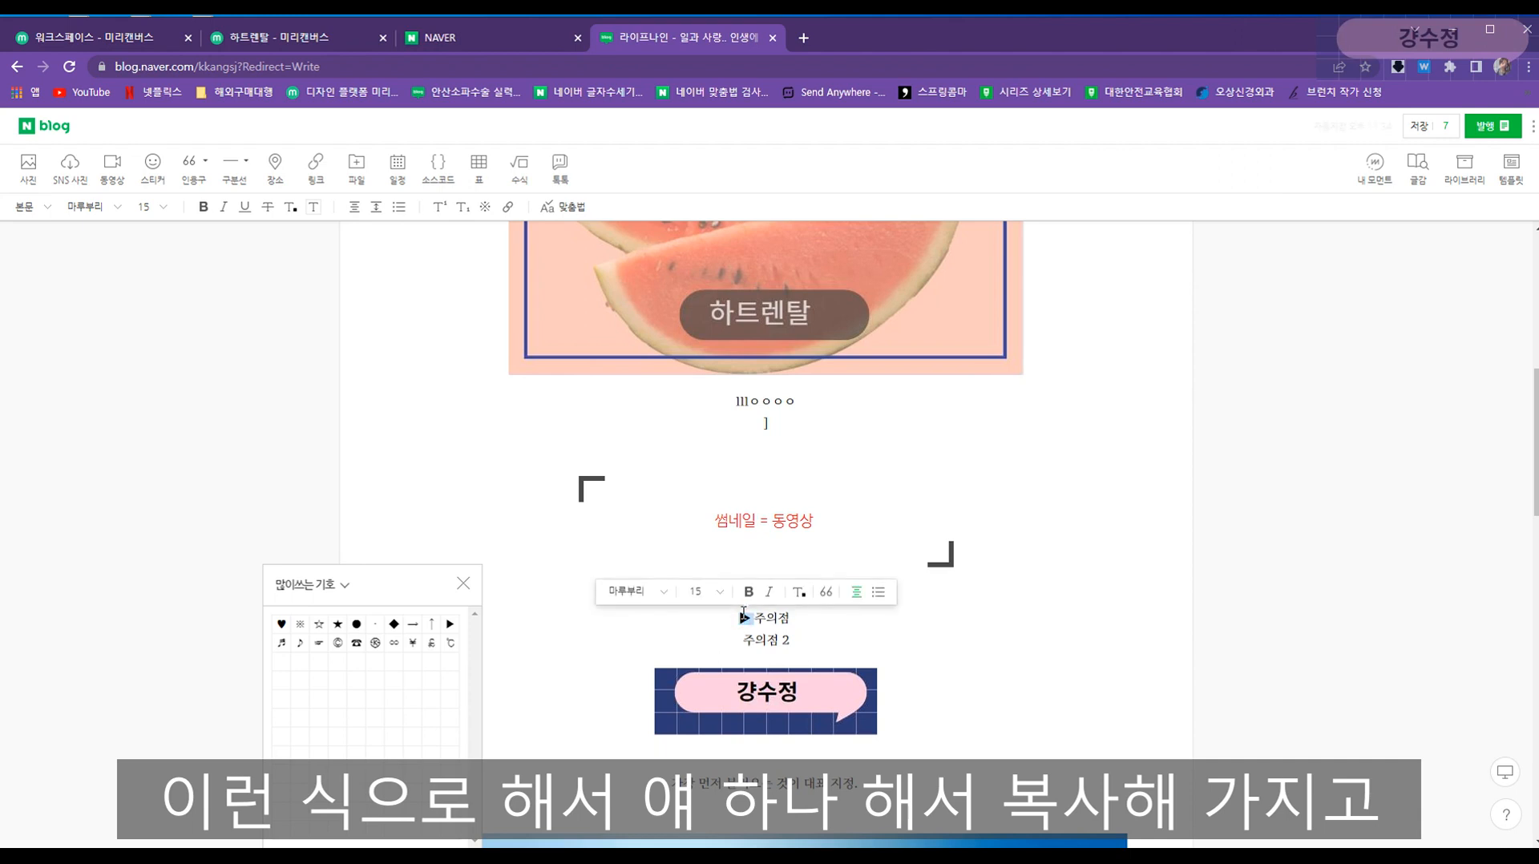
key(ctrl+c)
click(716, 639)
key(ctrl+v)
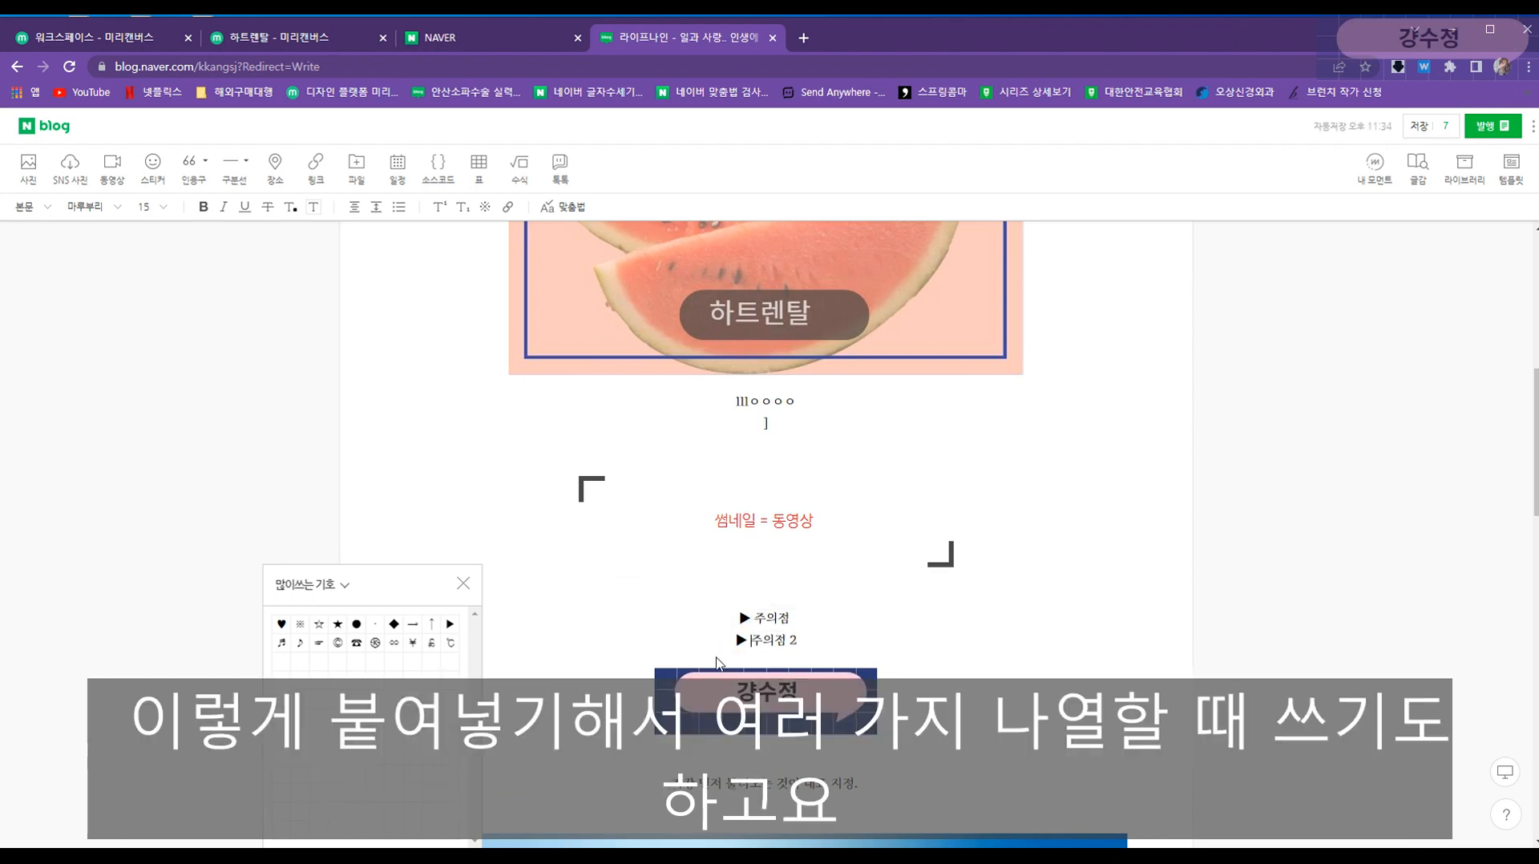
key(Return)
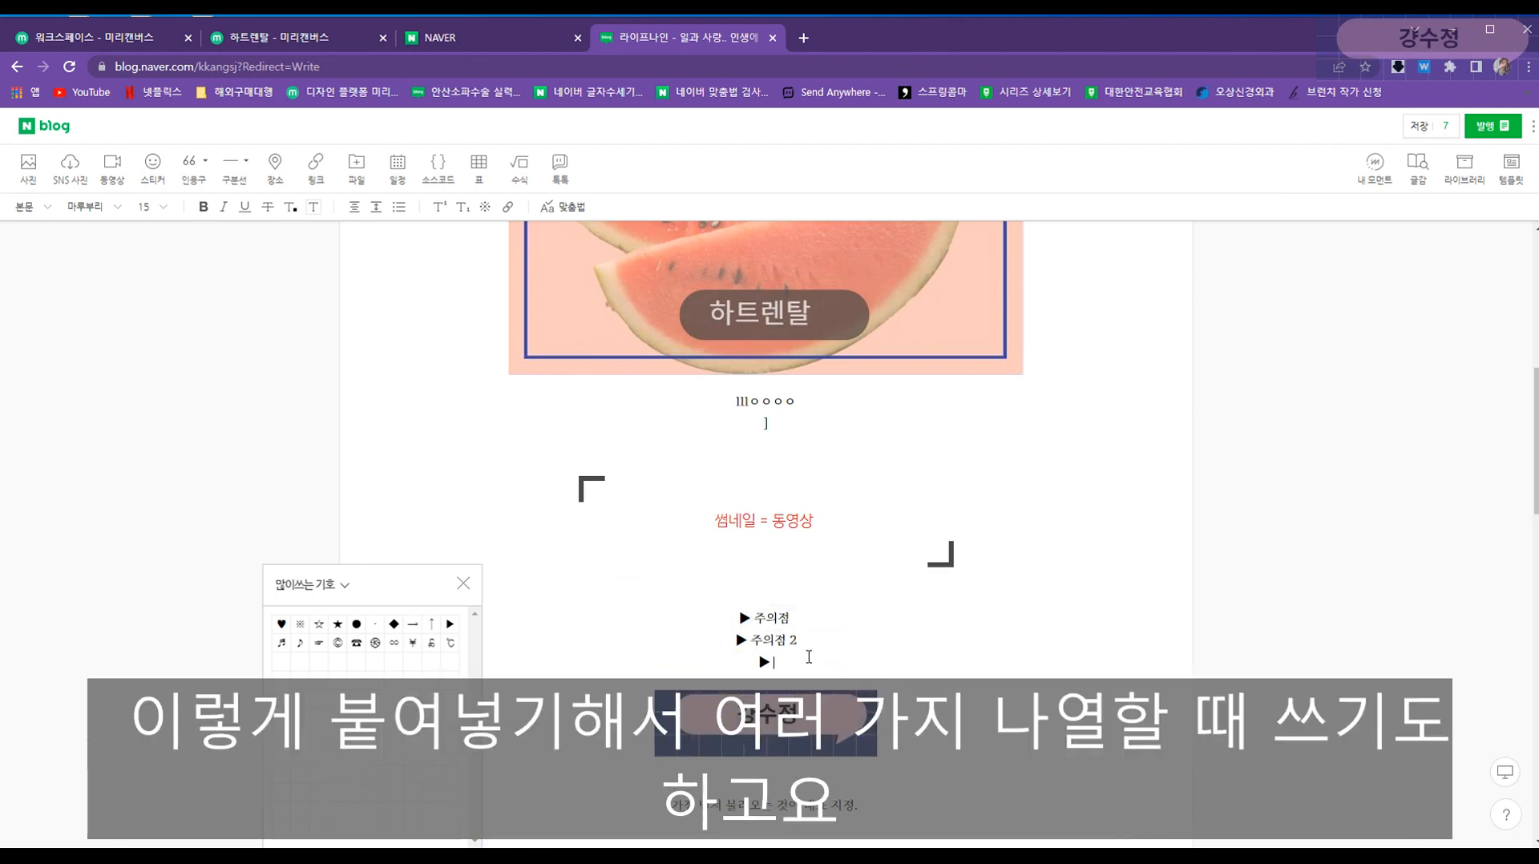
- Browse the 일반기호 symbol set, then close the special-character picker
click(329, 589)
click(325, 639)
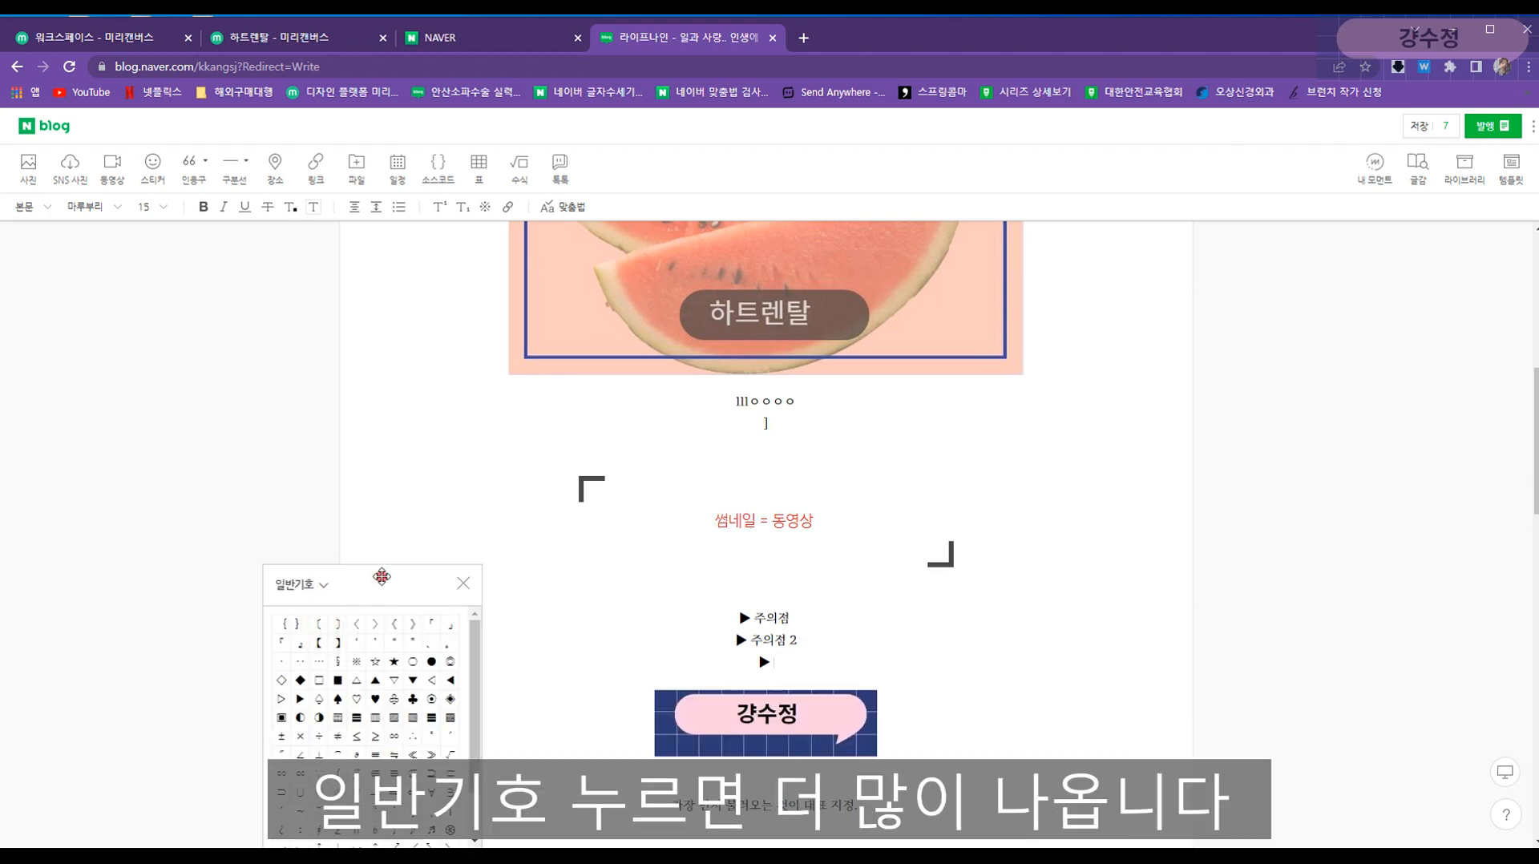
drag(381, 577, 376, 405)
scroll(397, 577, down, 3)
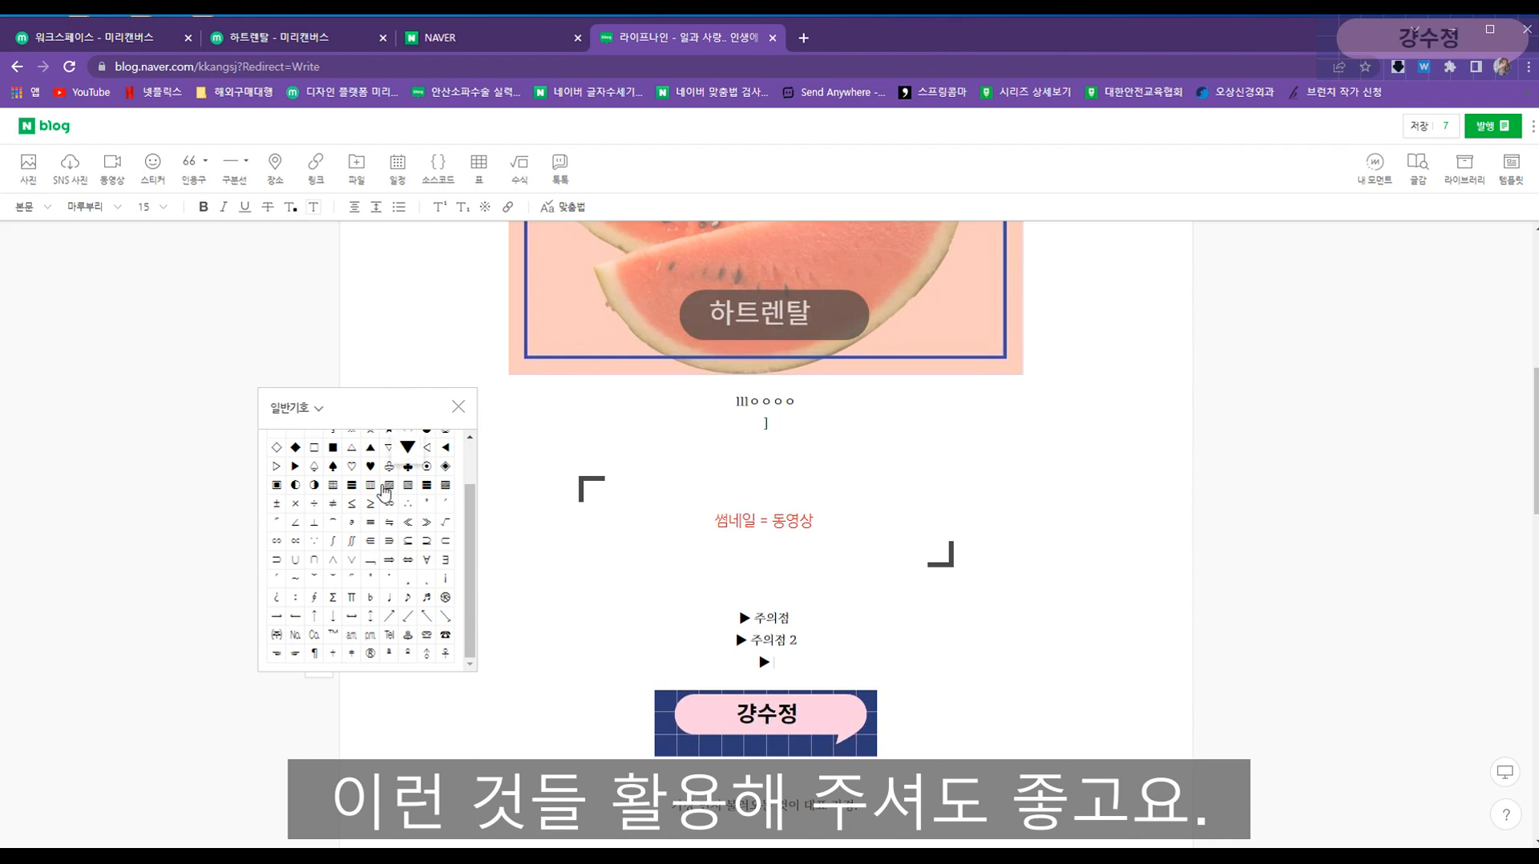
click(457, 412)
- Give the ▶ 주의점 line a light-blue text background
drag(736, 619, 798, 617)
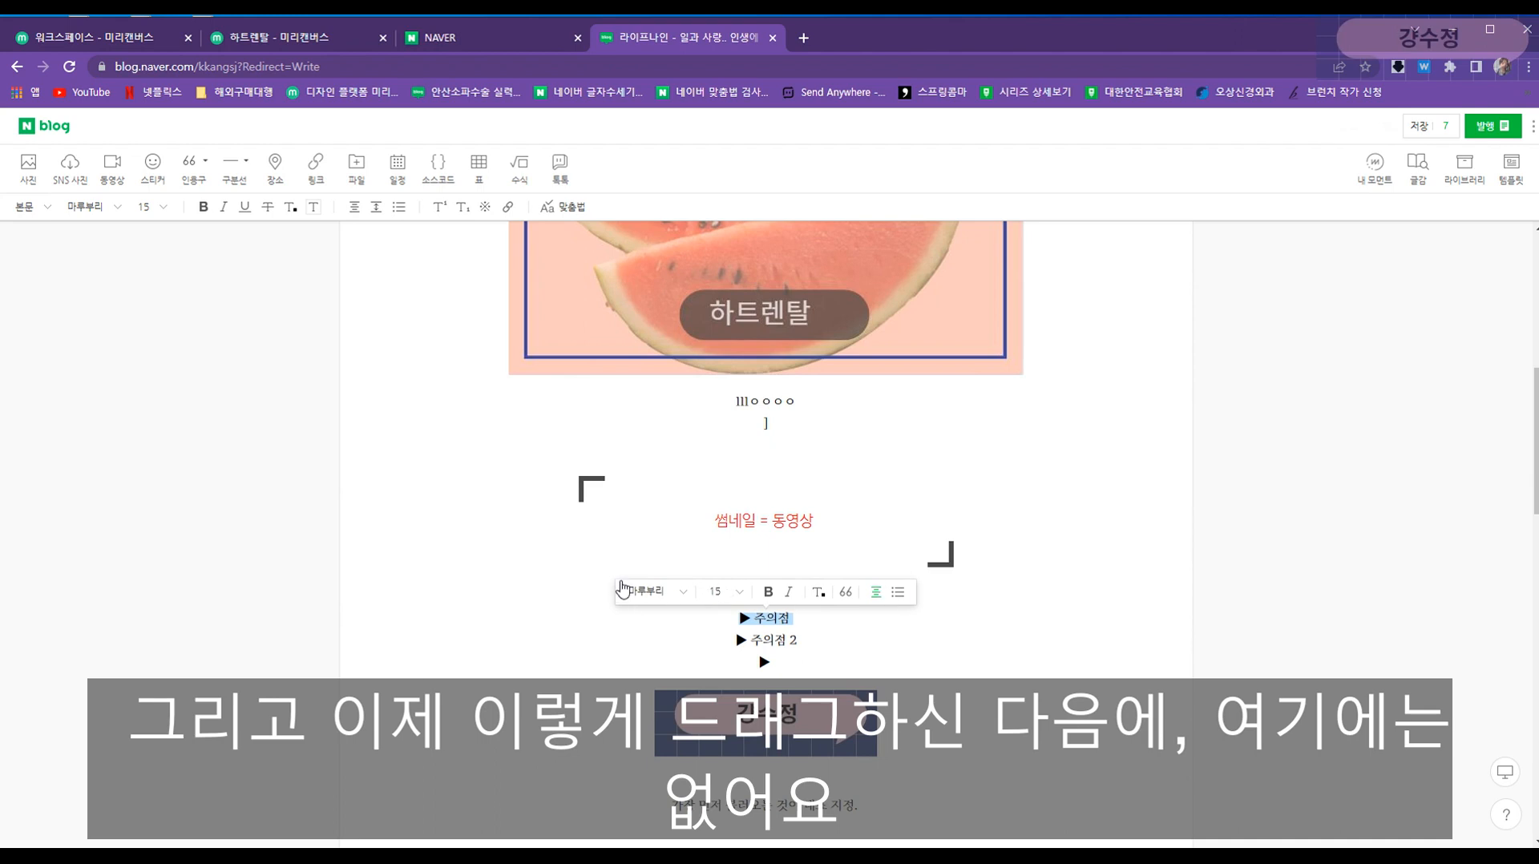
click(313, 208)
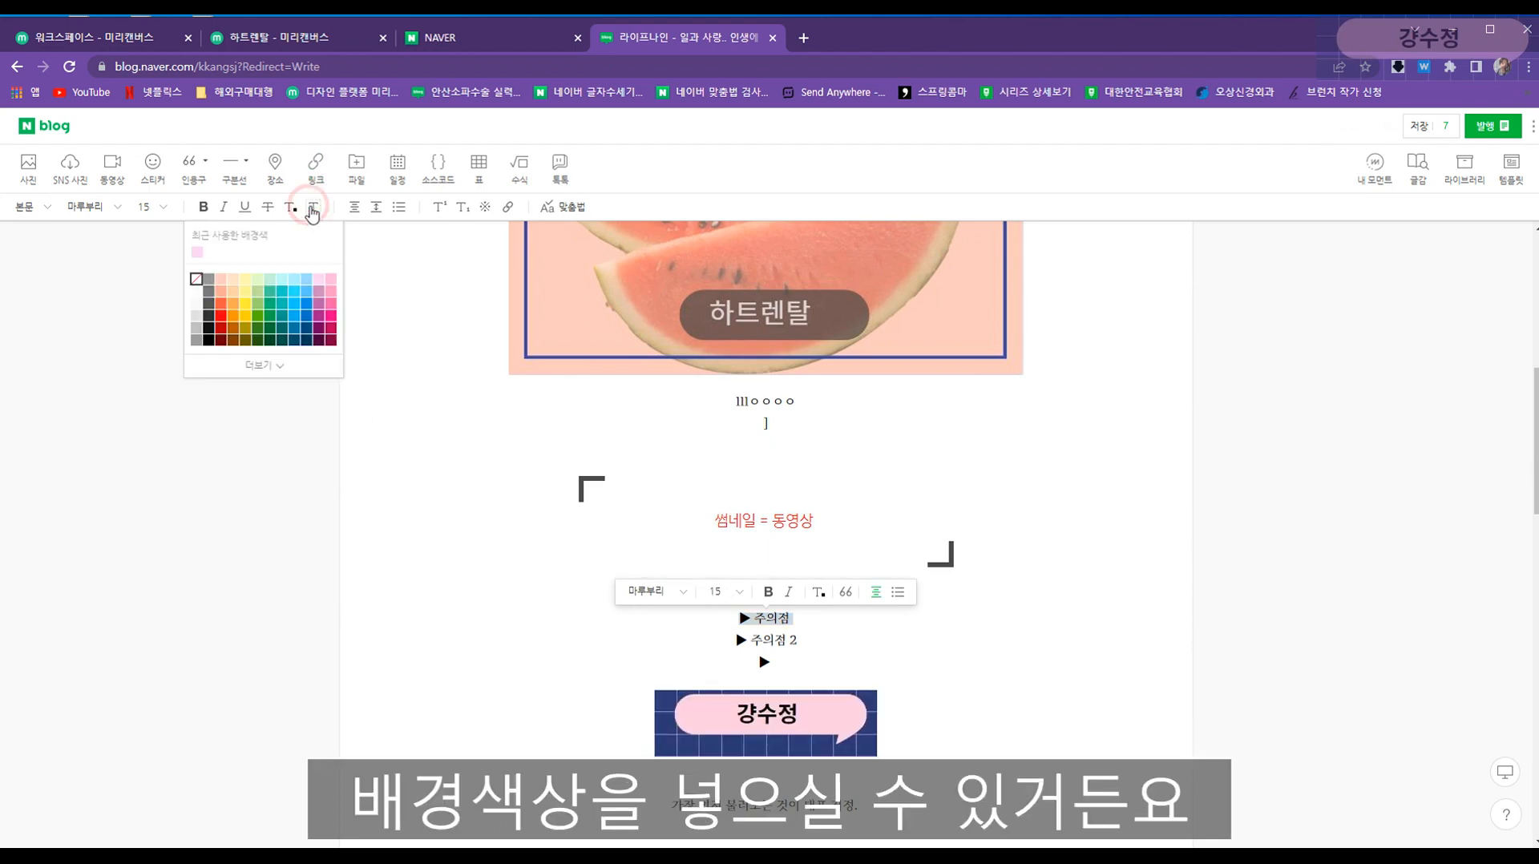
click(281, 279)
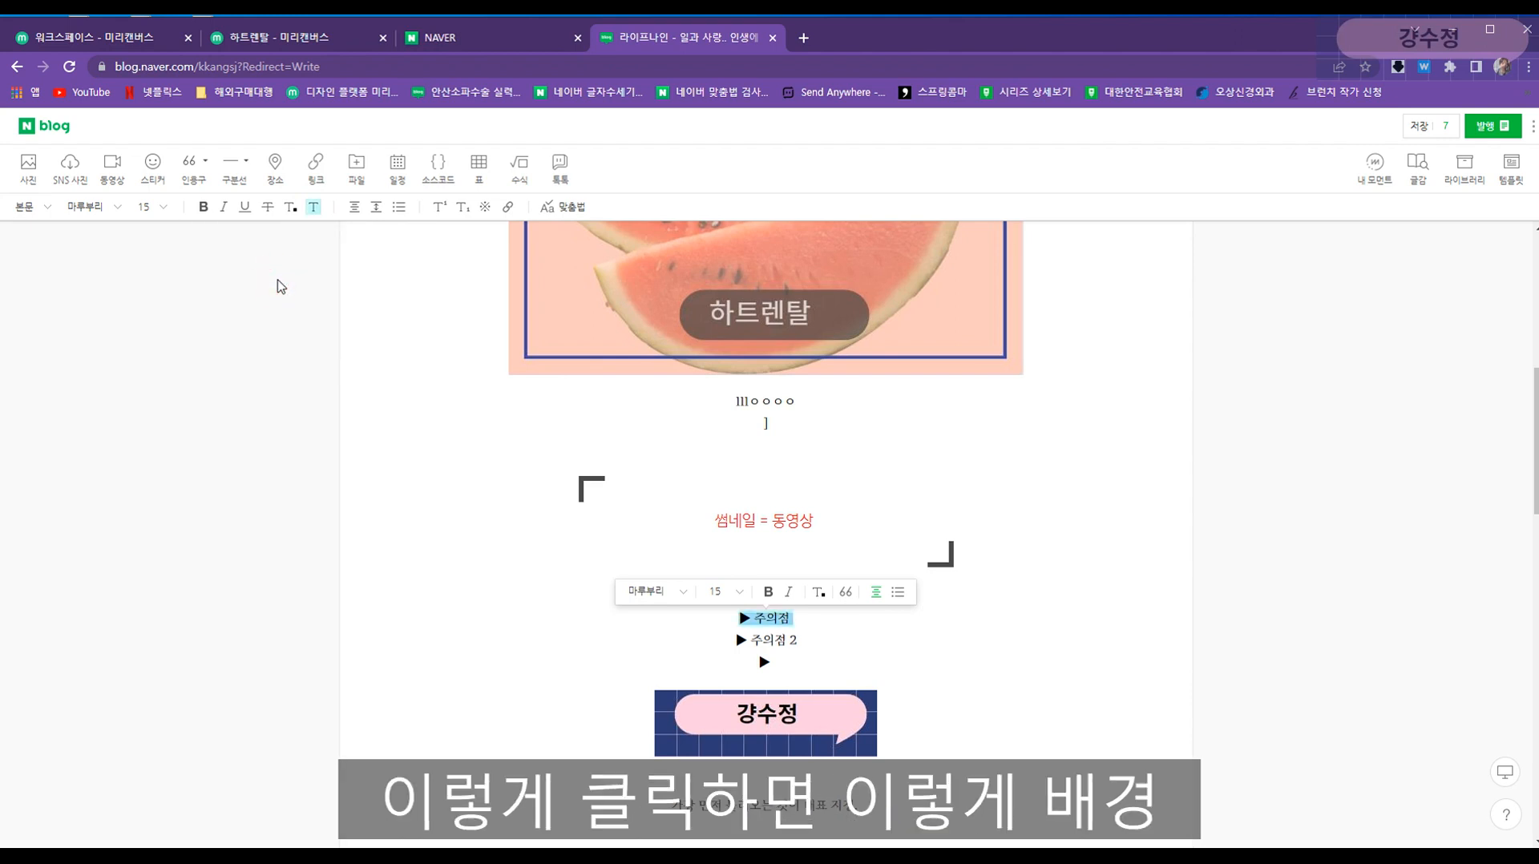
click(739, 641)
- Try strikethrough on the ▶ 주의점 2 line, then remove it again
click(838, 646)
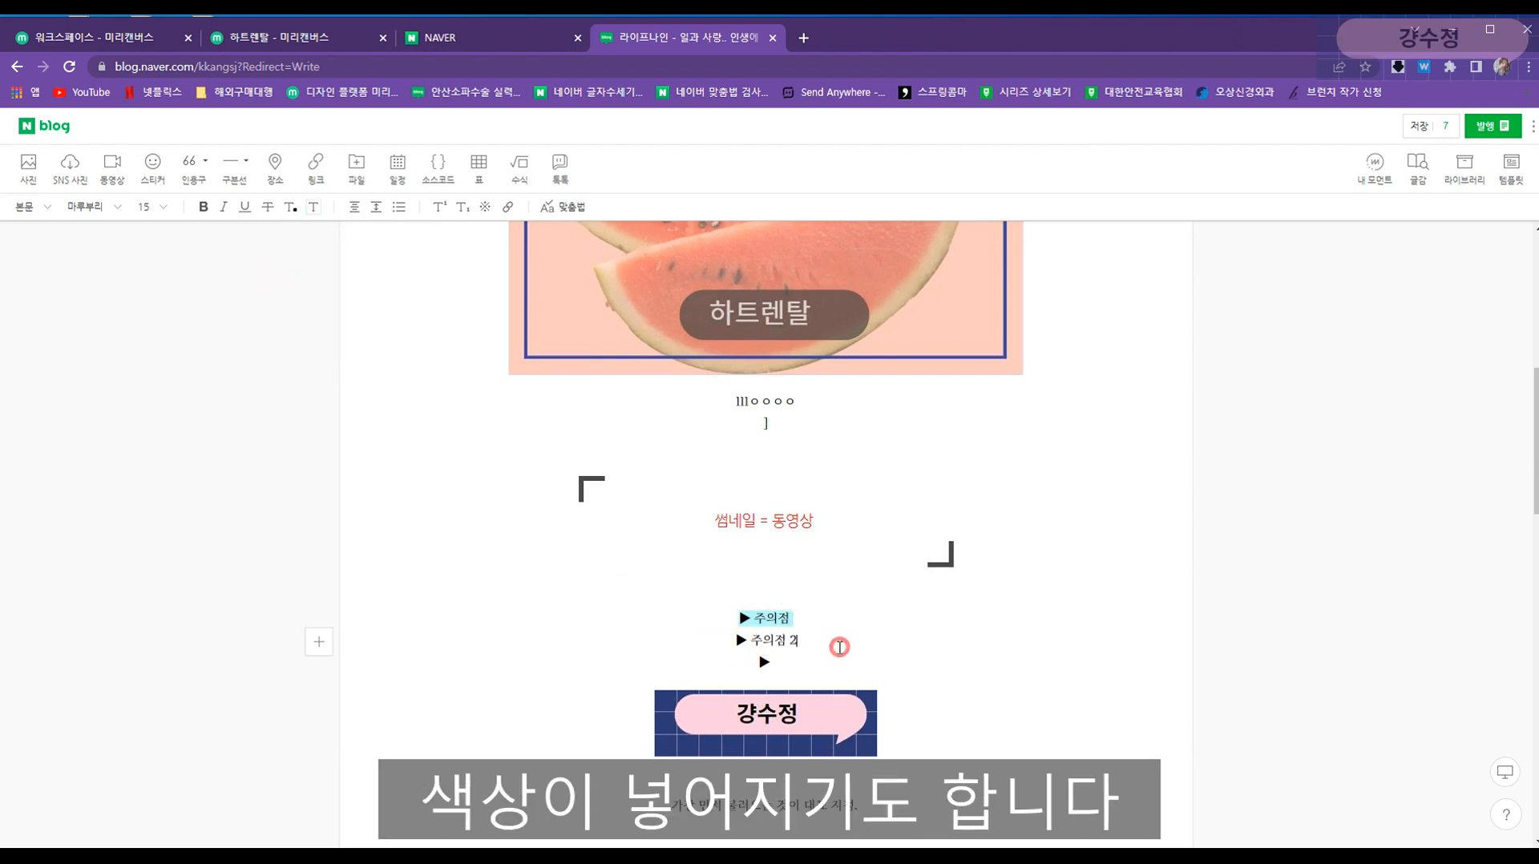
triple_click(825, 639)
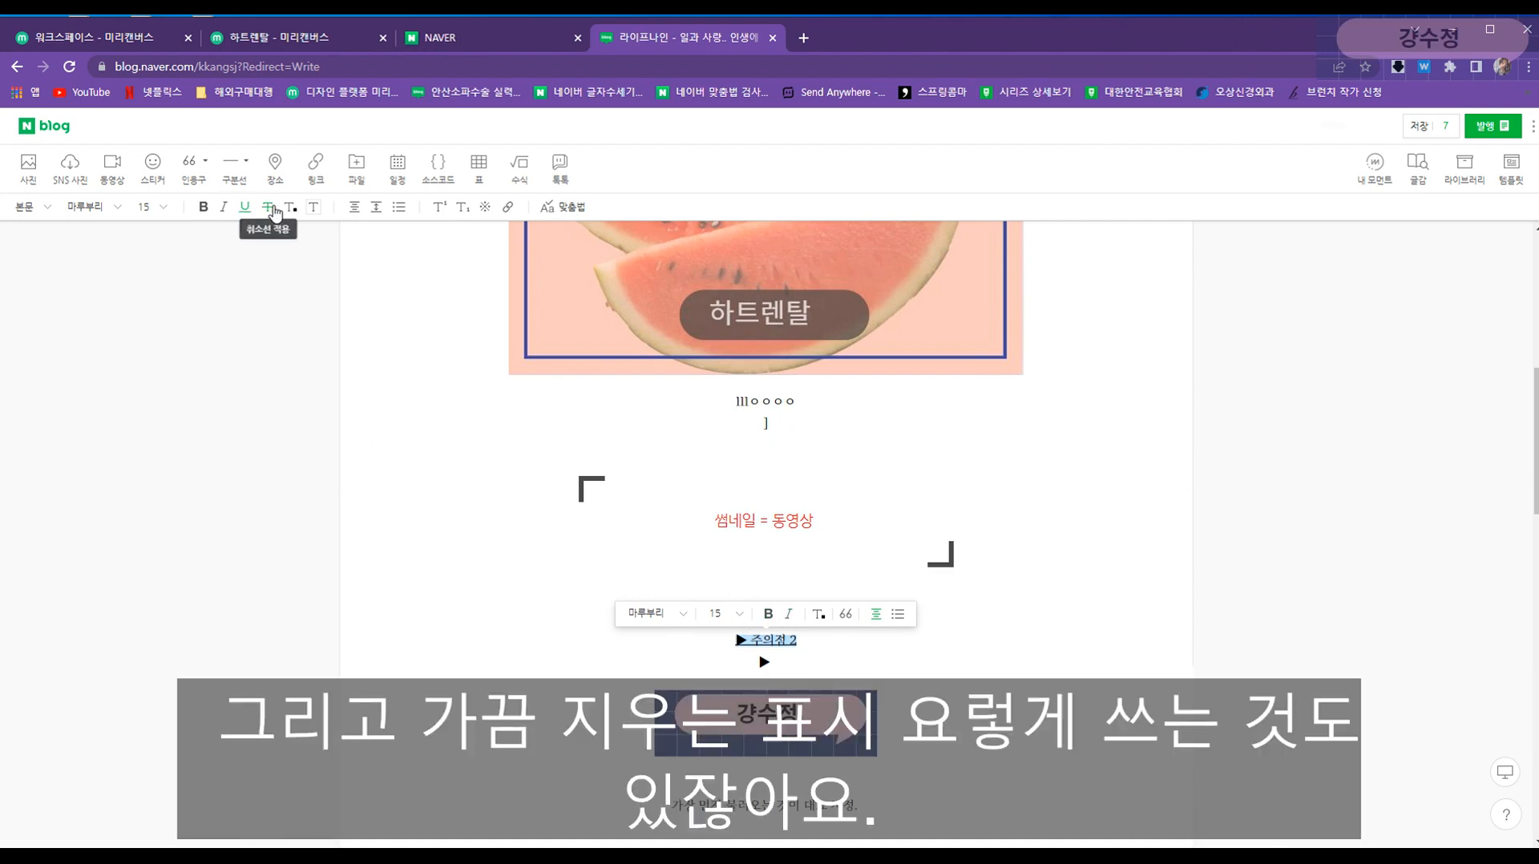
click(272, 210)
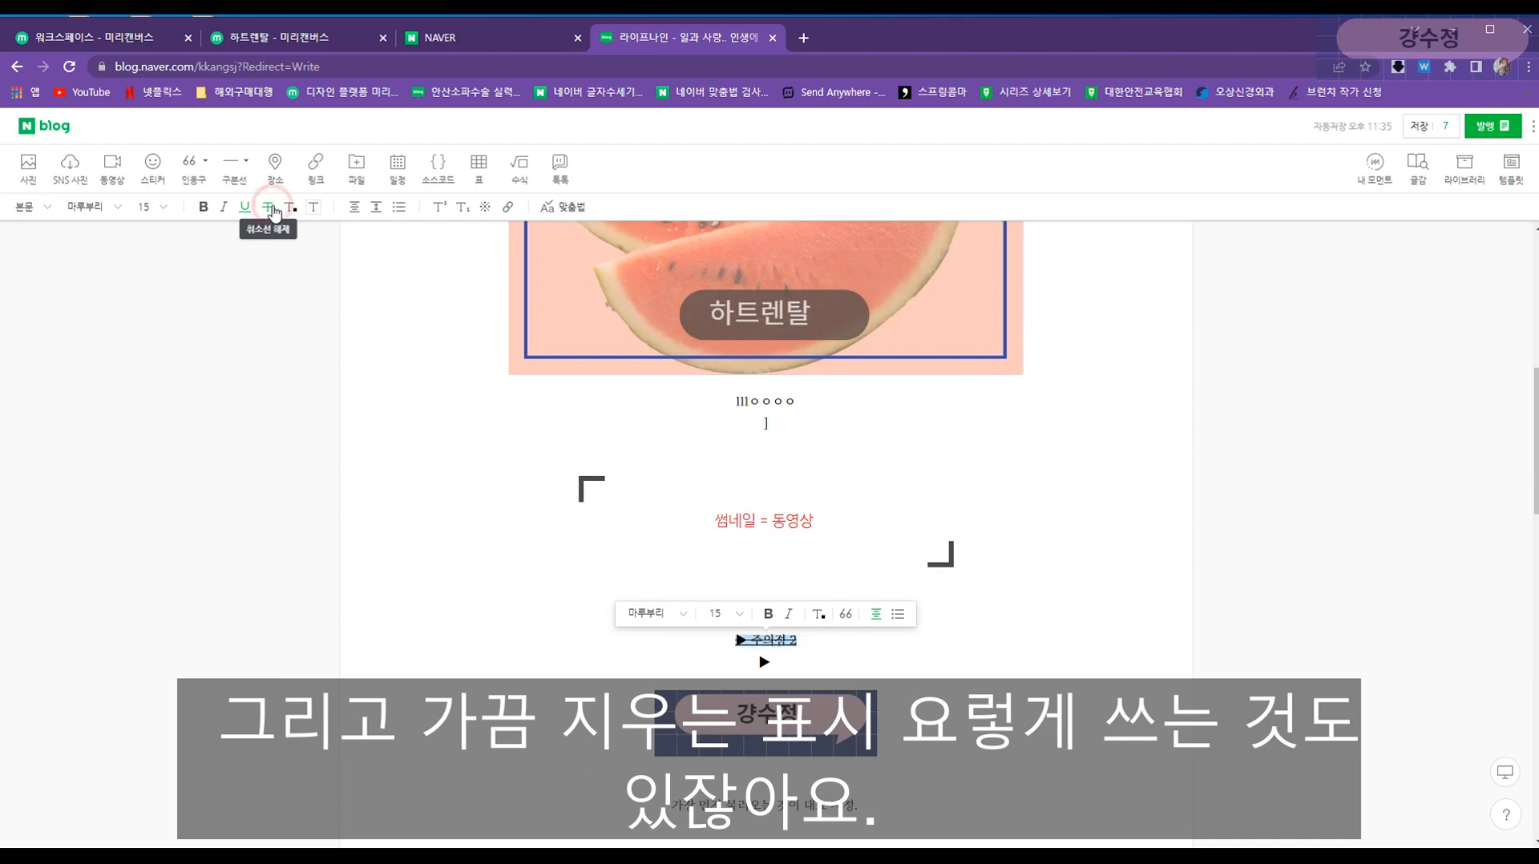
click(273, 210)
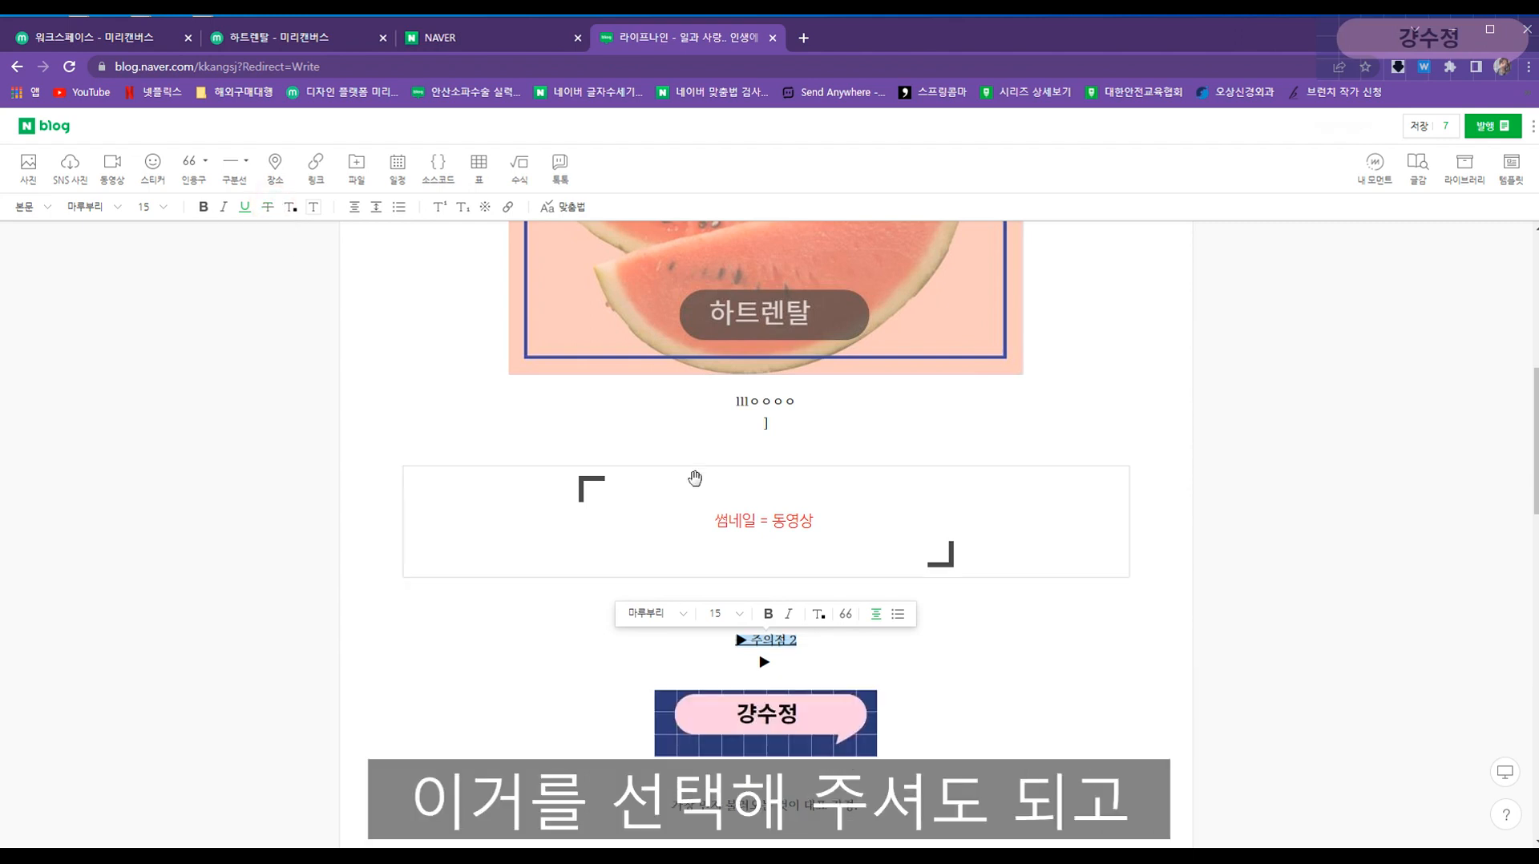
click(729, 535)
click(735, 638)
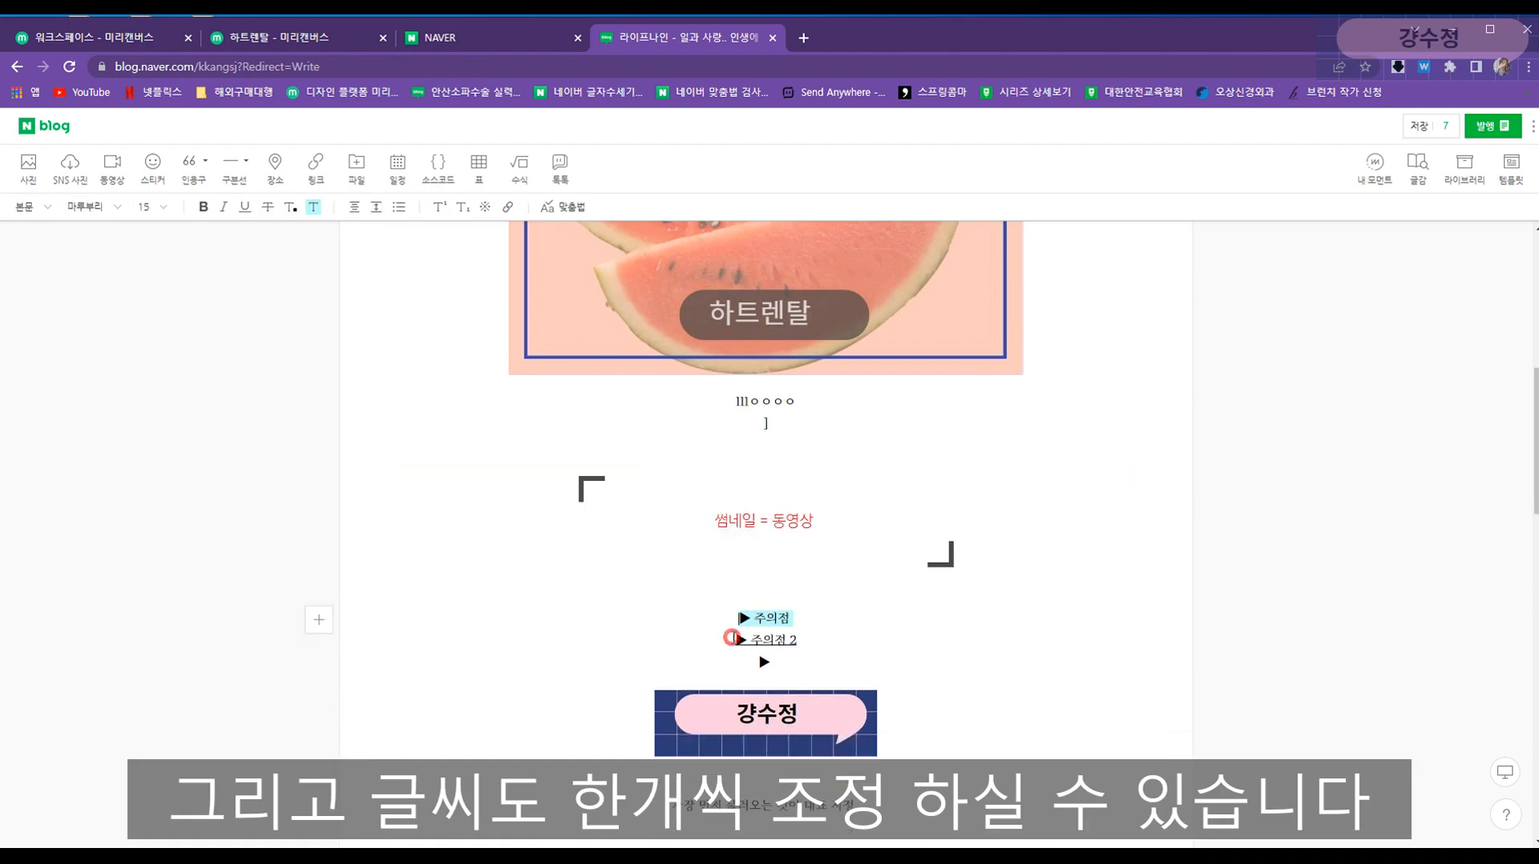
- Enlarge the 주 in 주의점 2 to size 16, then larger still
mouse_move(766, 618)
mouse_down()
mouse_move(754, 611)
mouse_move(750, 640)
mouse_up()
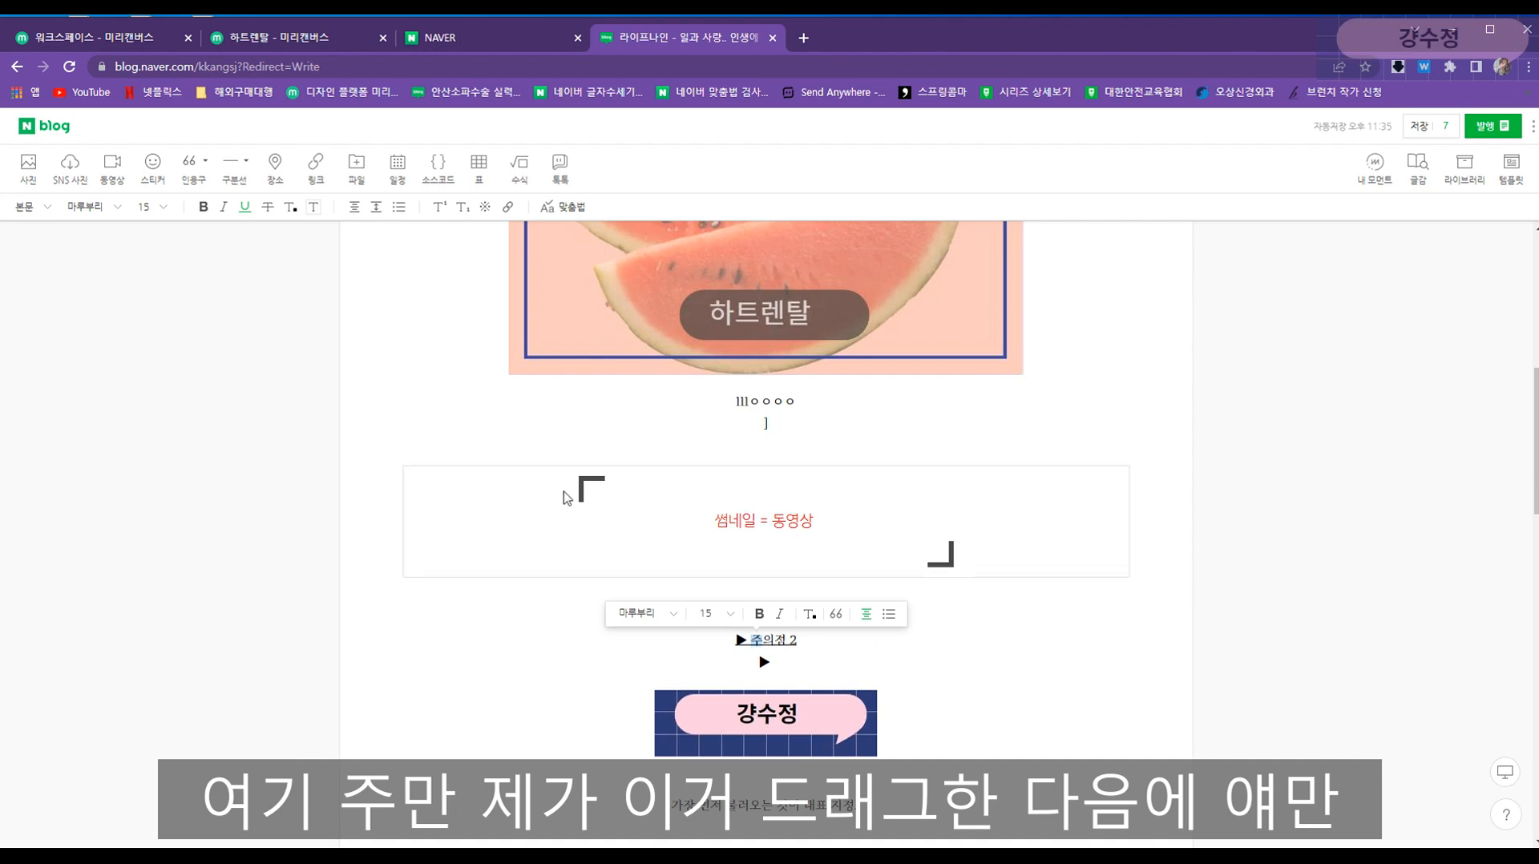
click(724, 617)
click(709, 718)
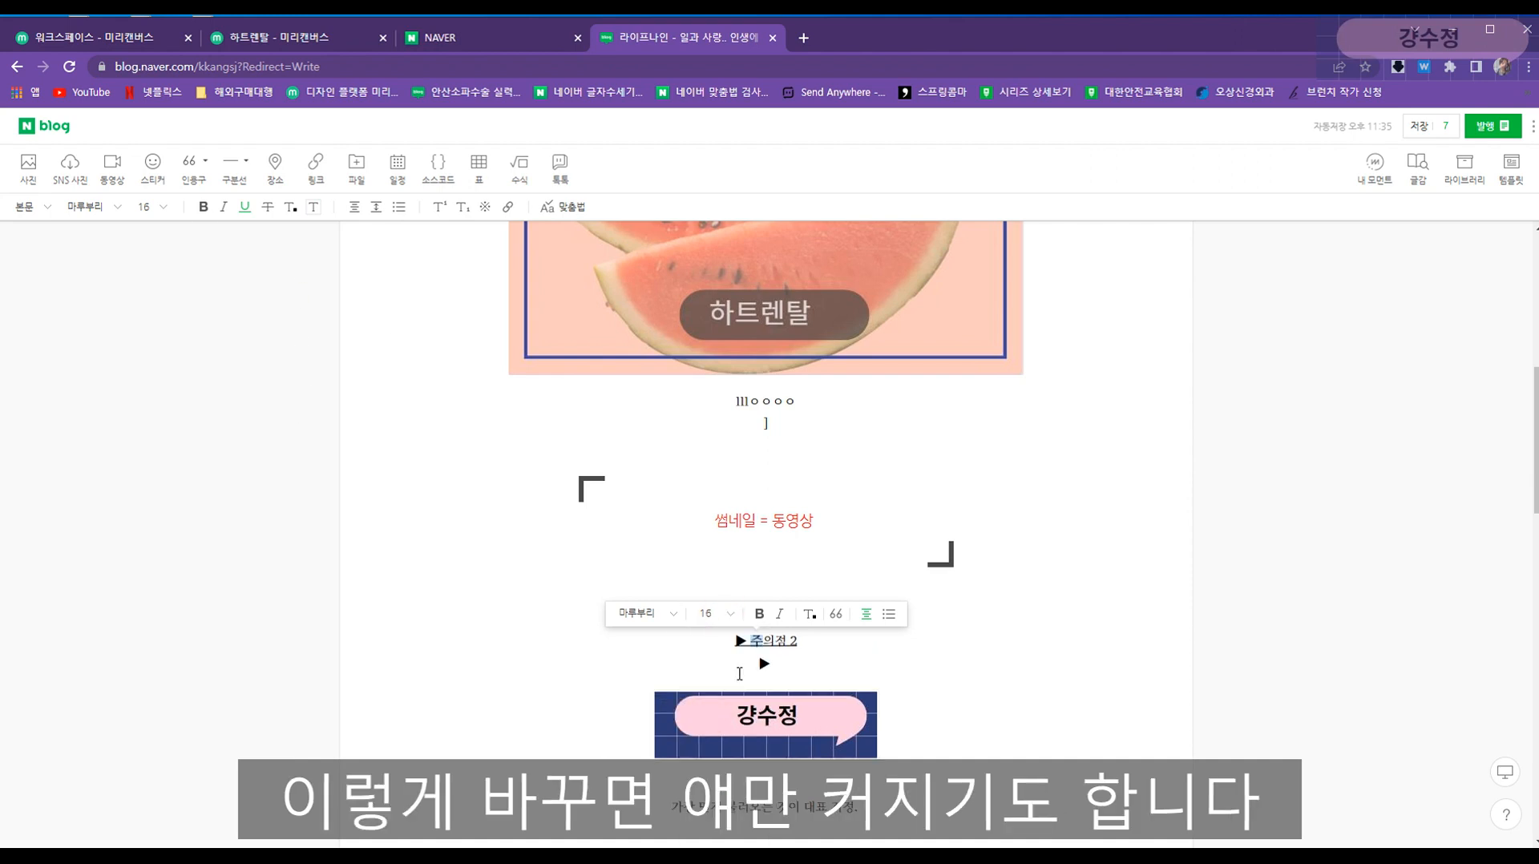
click(729, 613)
click(830, 667)
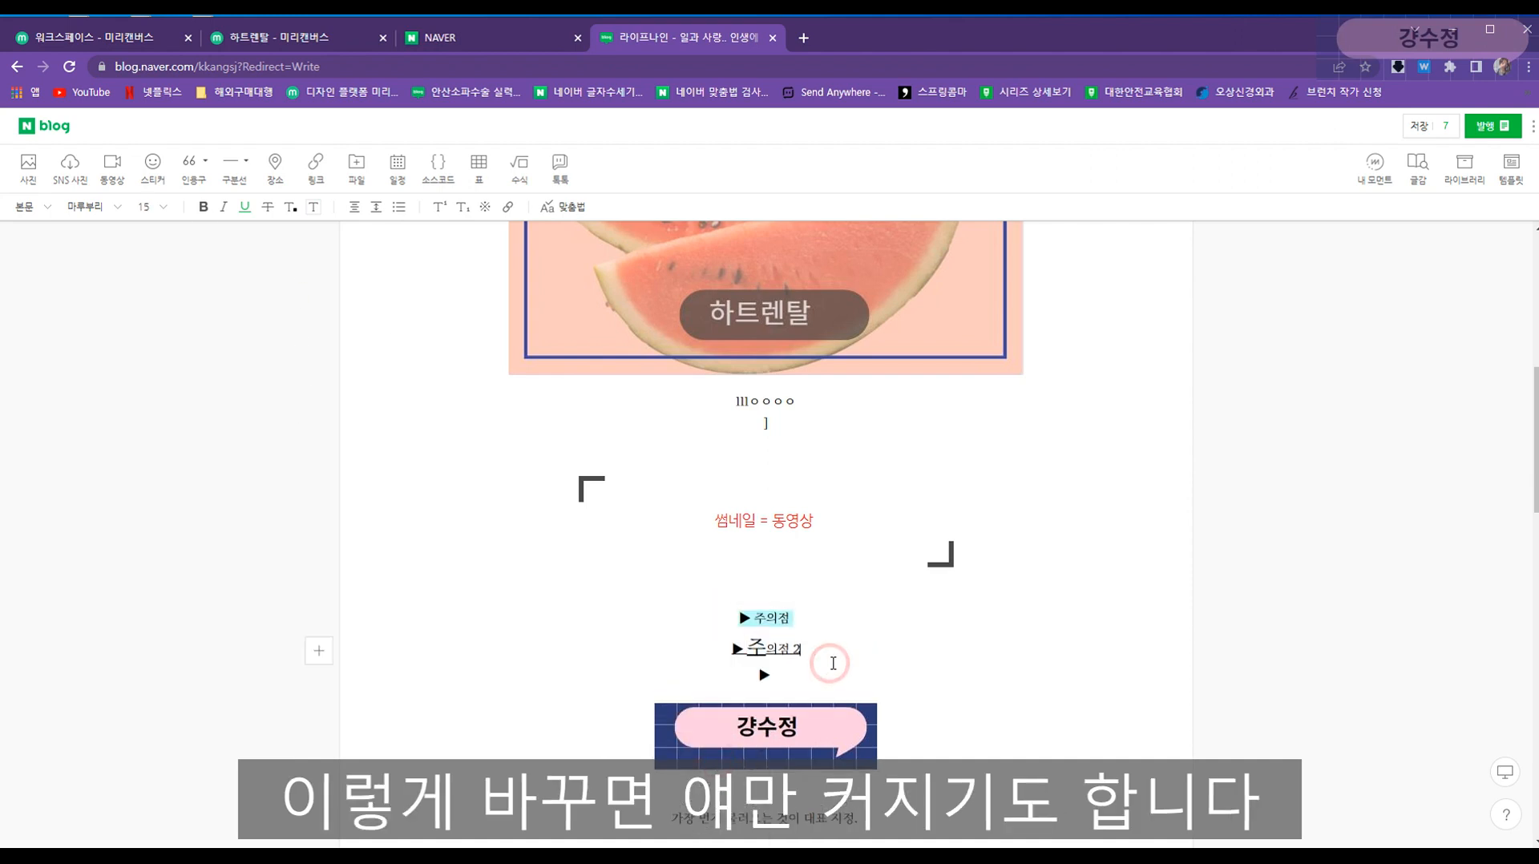
- Select the first character 원 of 원고1, then clear the selection and review the post
scroll(791, 646, up, 7)
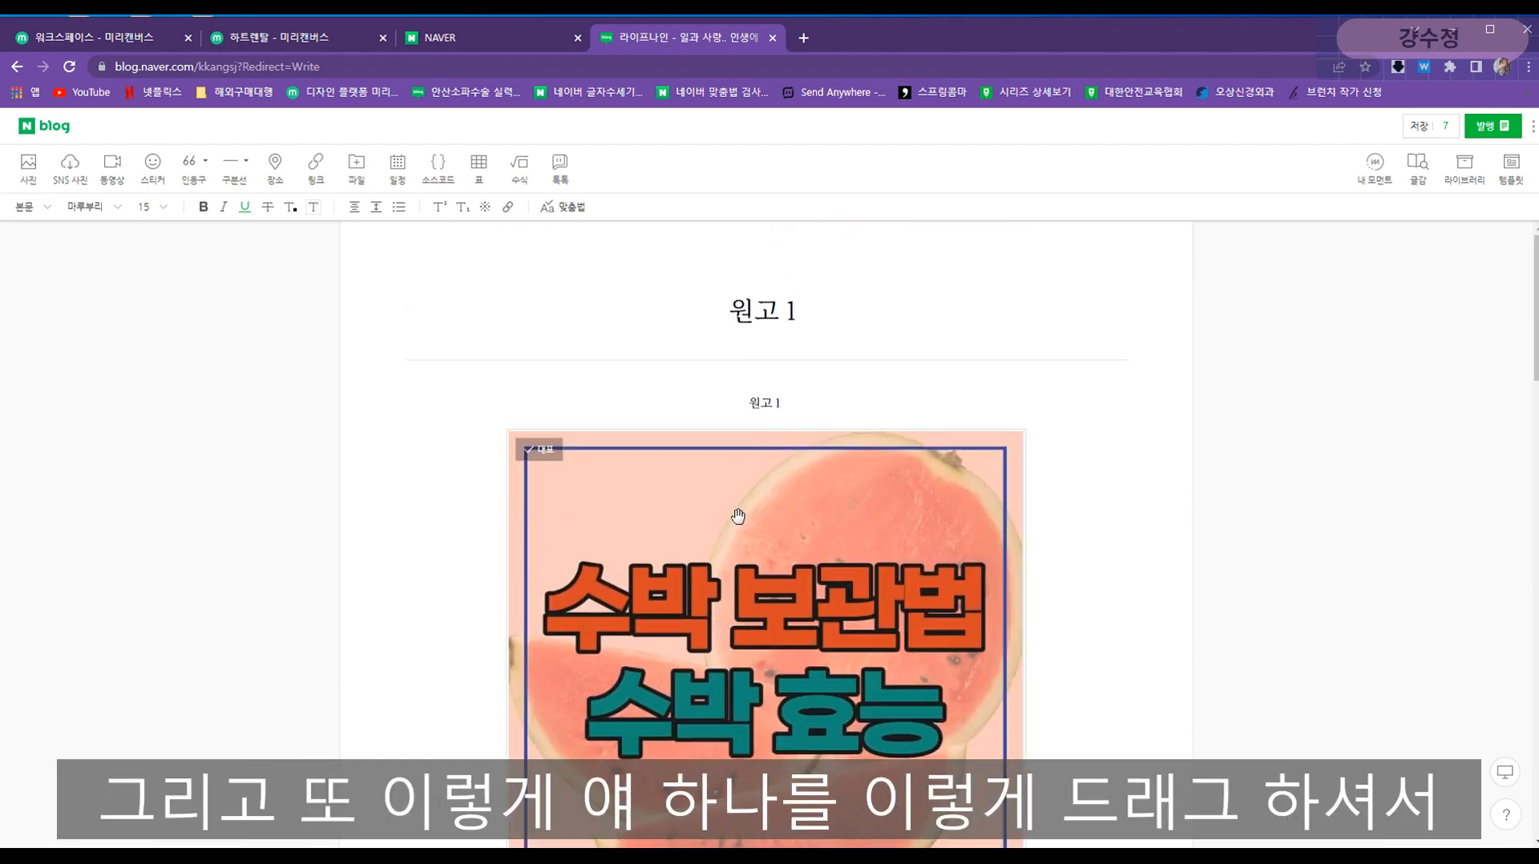
click(726, 401)
drag(754, 403, 760, 403)
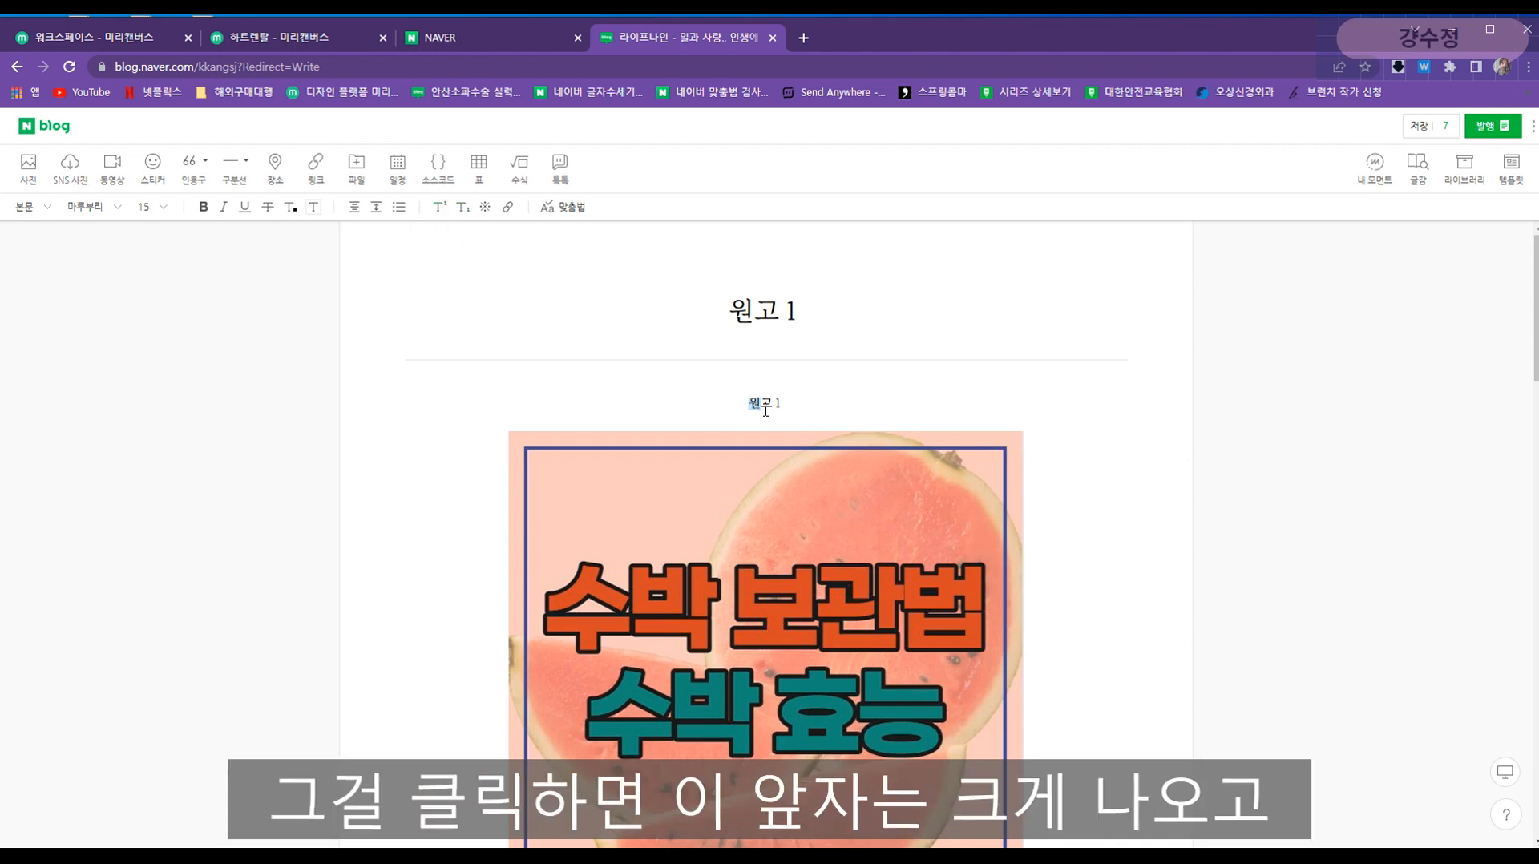
click(844, 403)
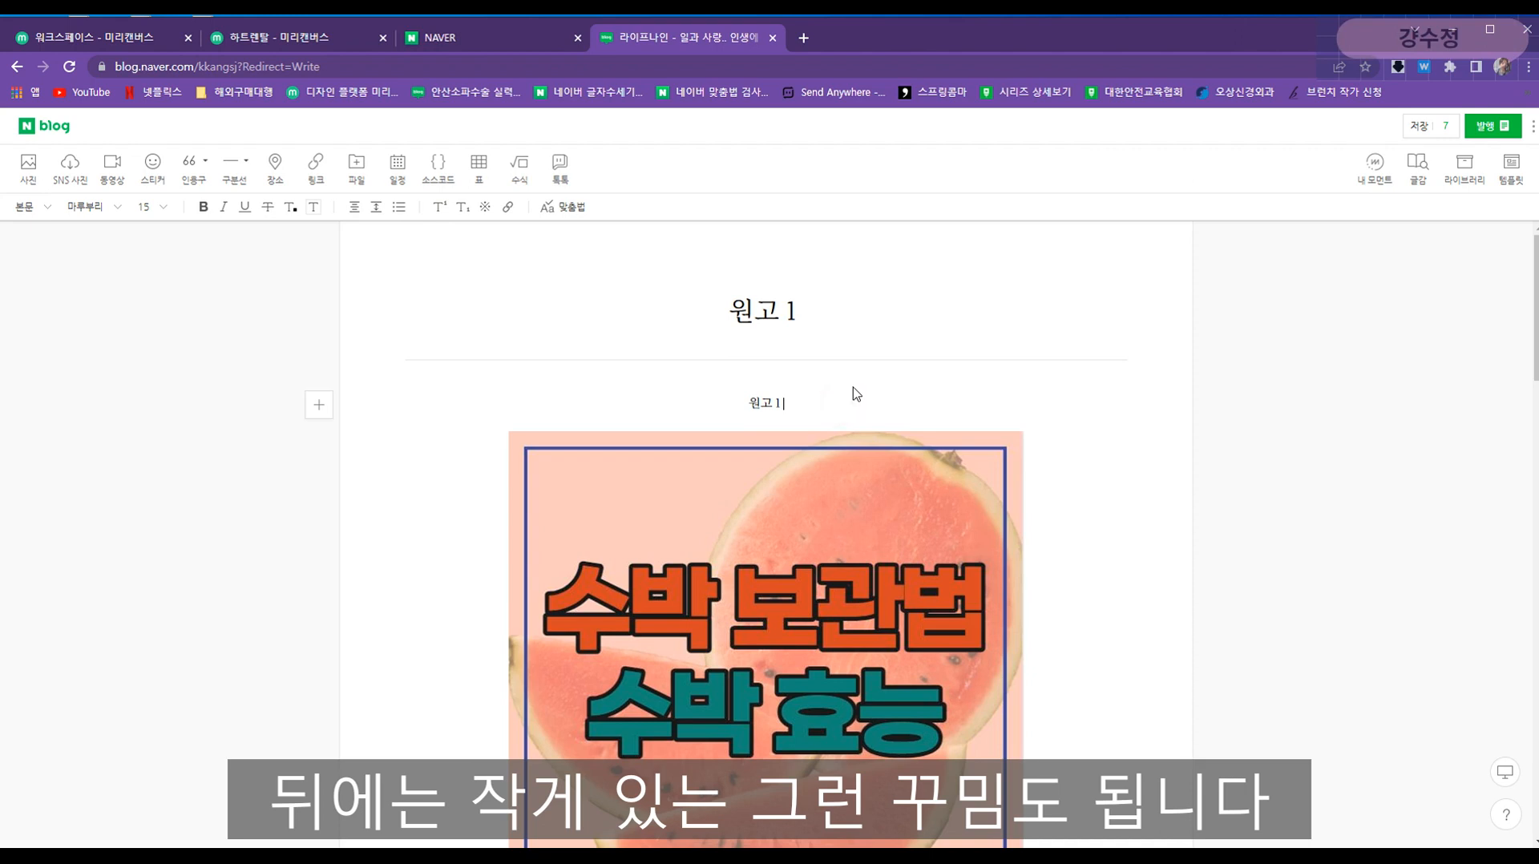
scroll(856, 401, down, 4)
scroll(850, 481, up, 3)
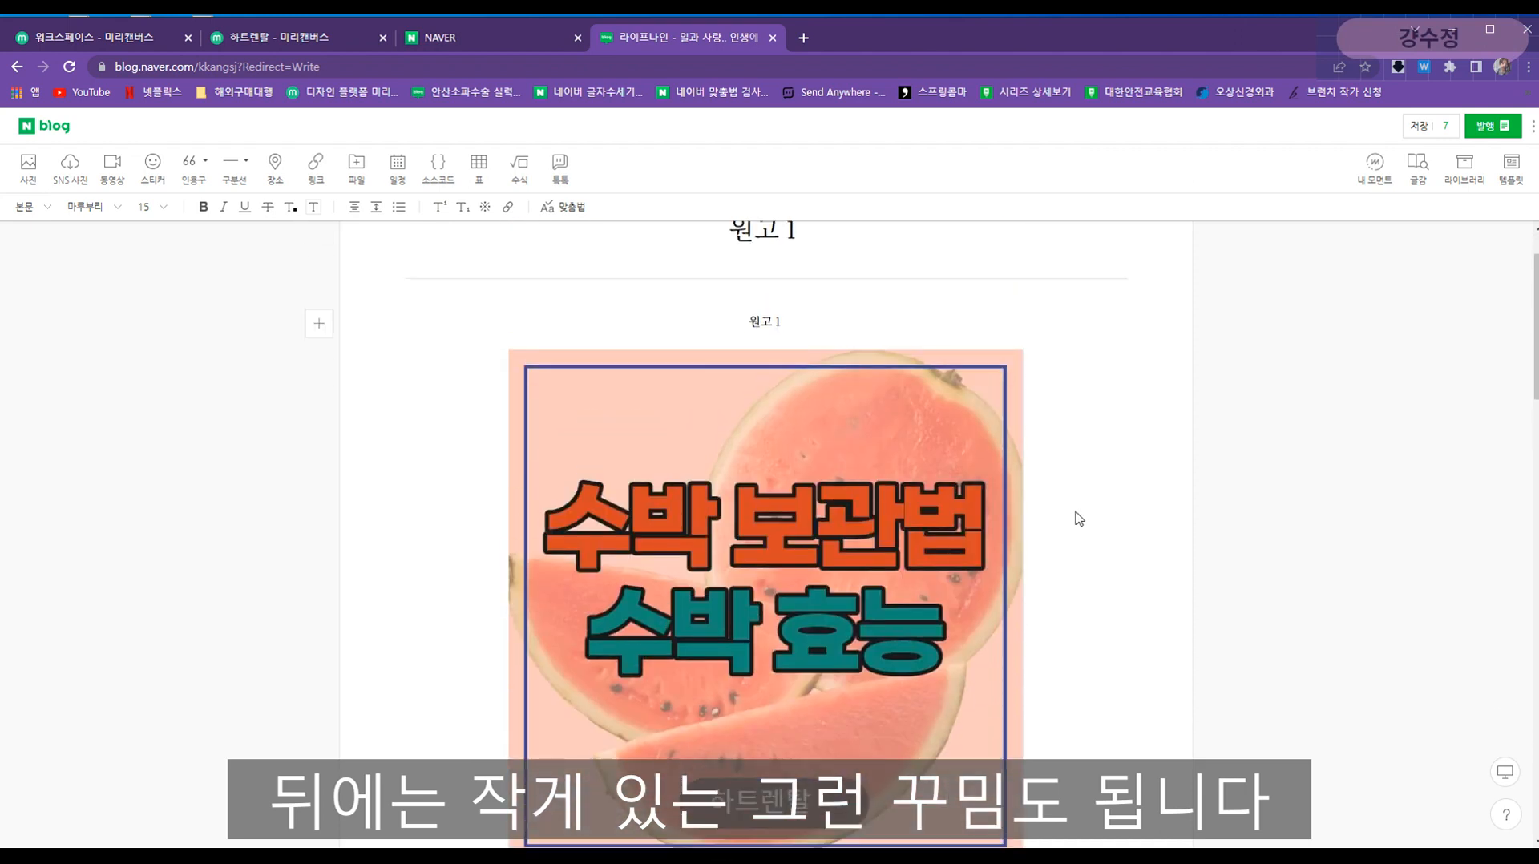
scroll(1079, 523, down, 1)
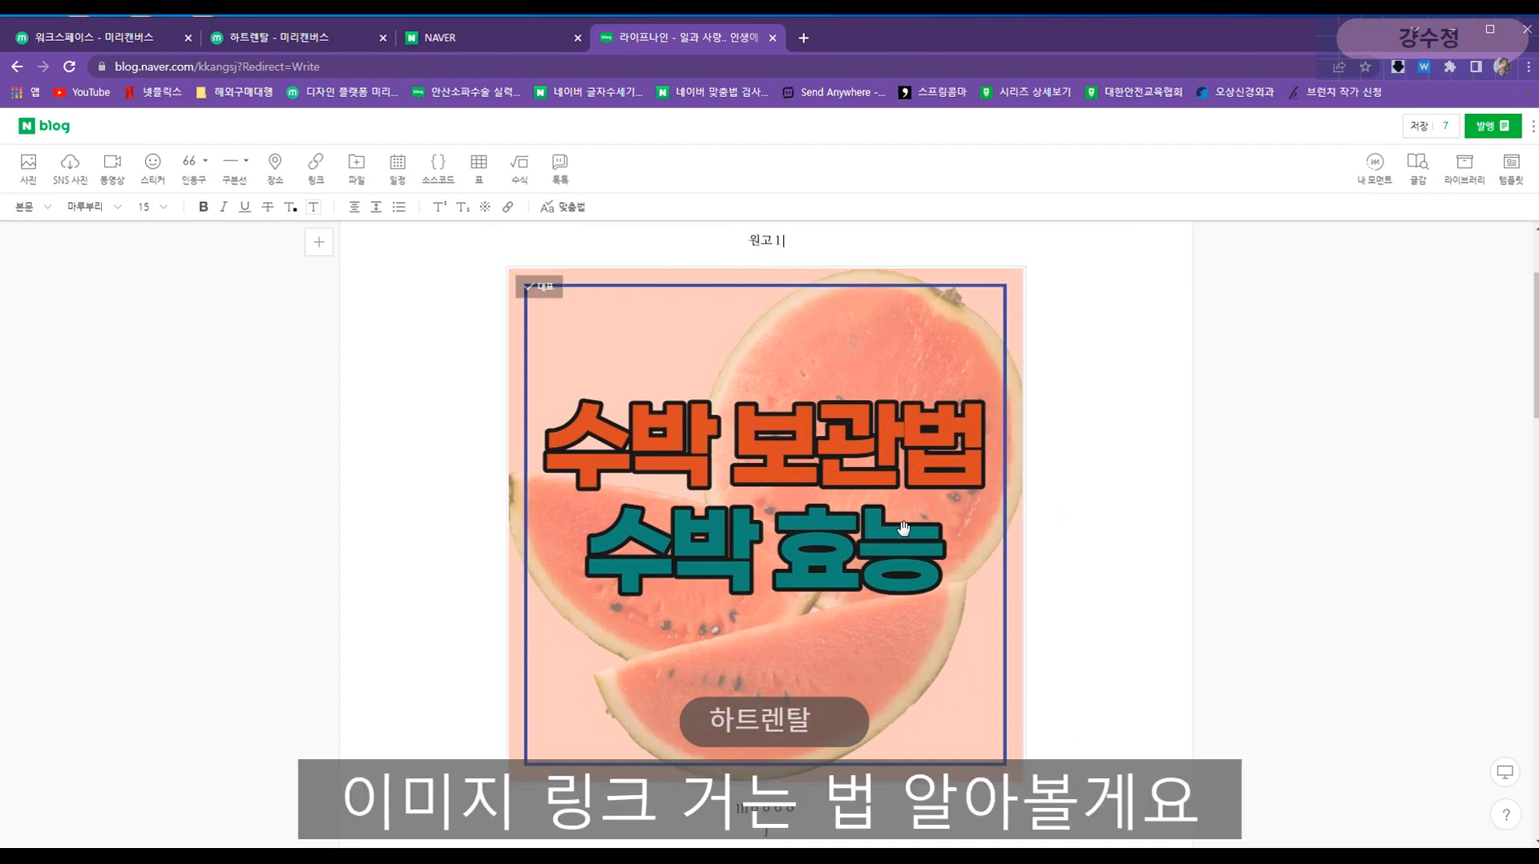
click(780, 366)
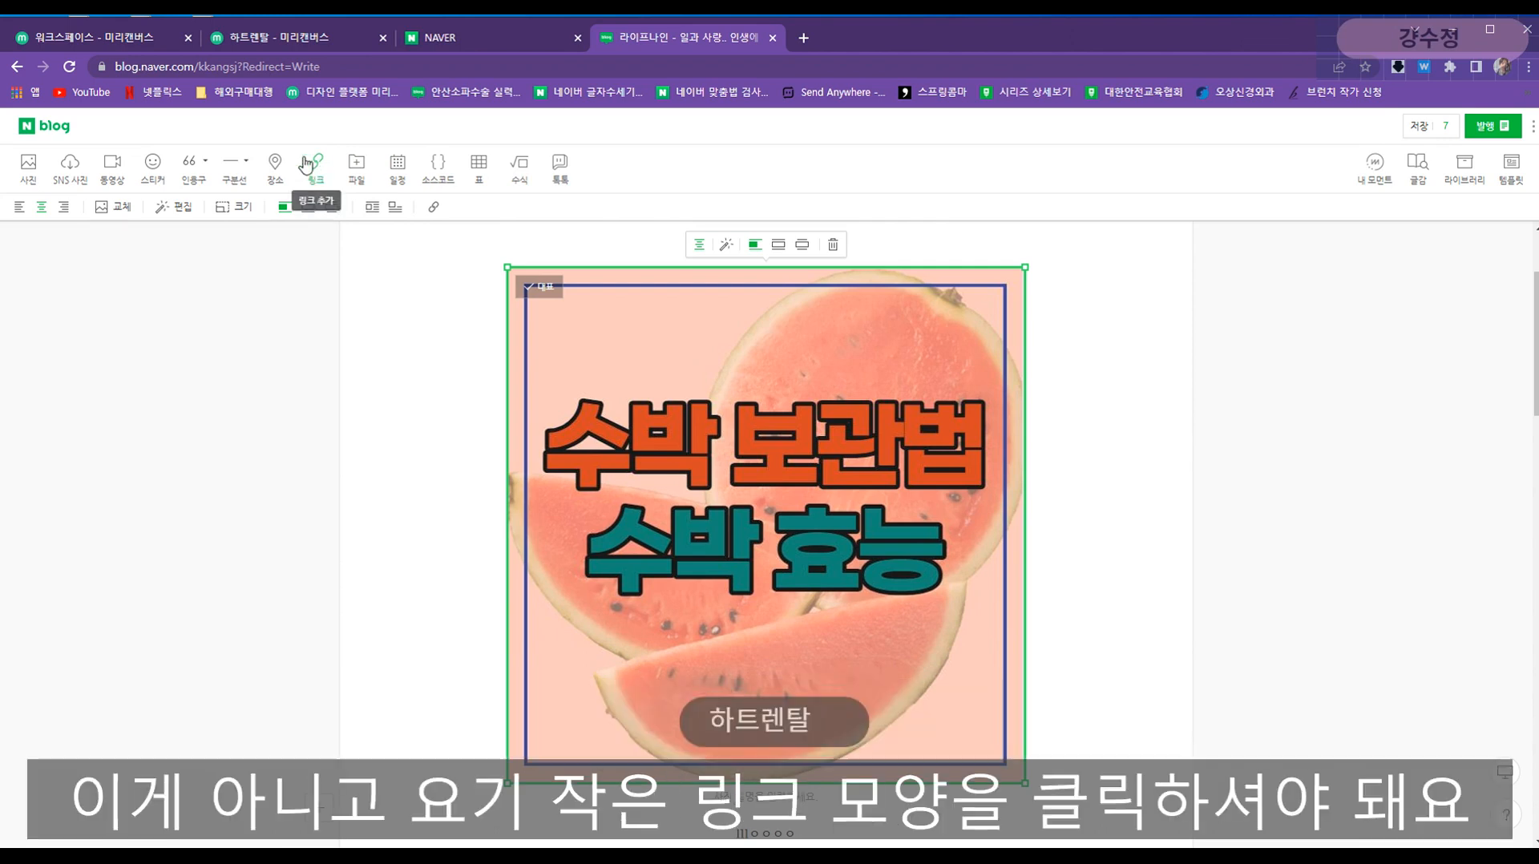
click(437, 210)
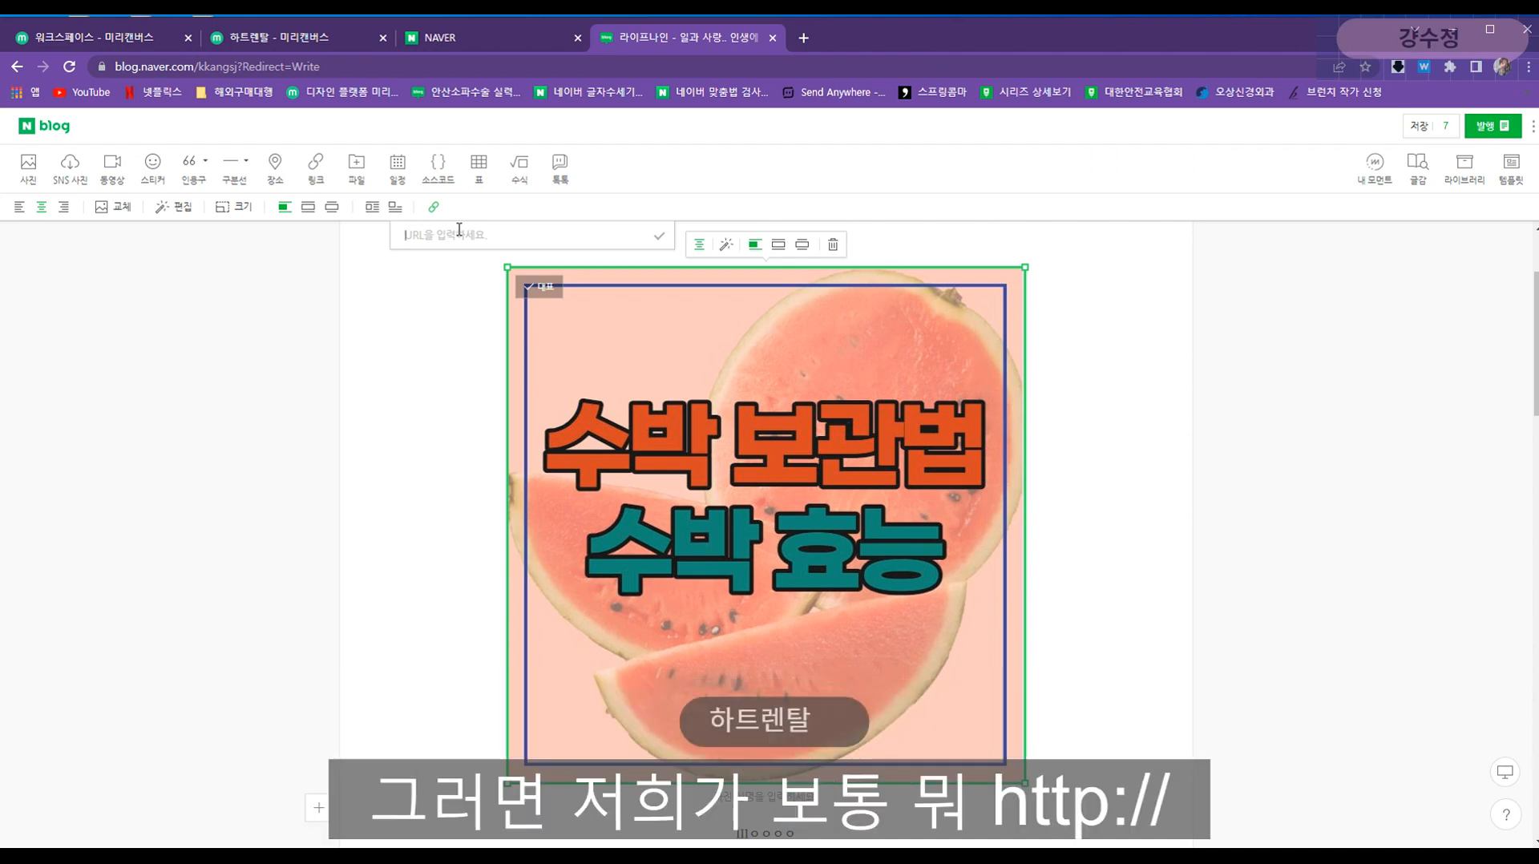
text(http://w)
key(BackSpace)
text(ㅈ)
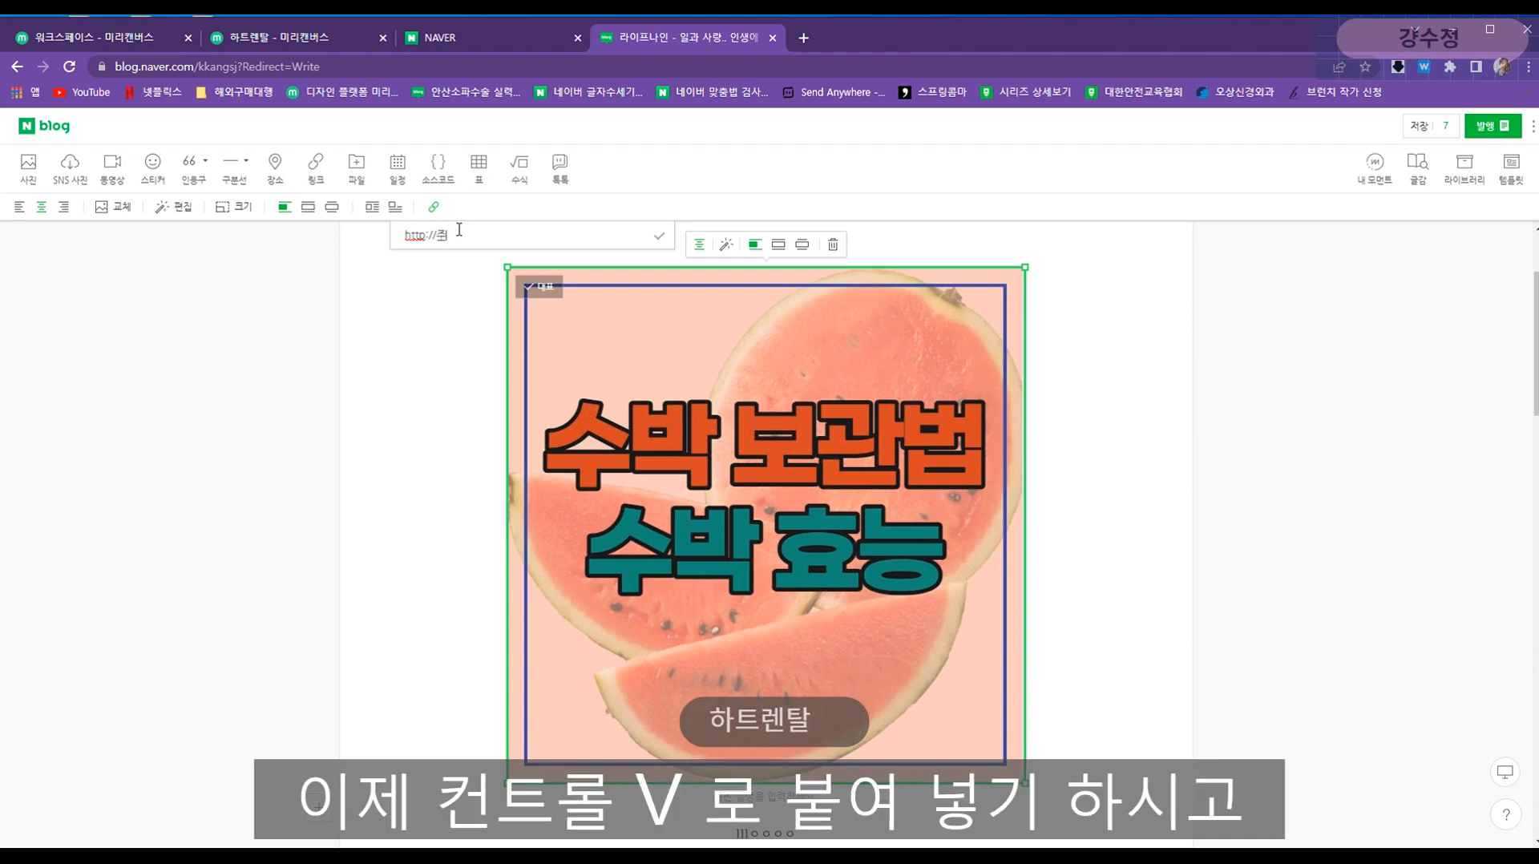
text(ㅜ소)
click(660, 240)
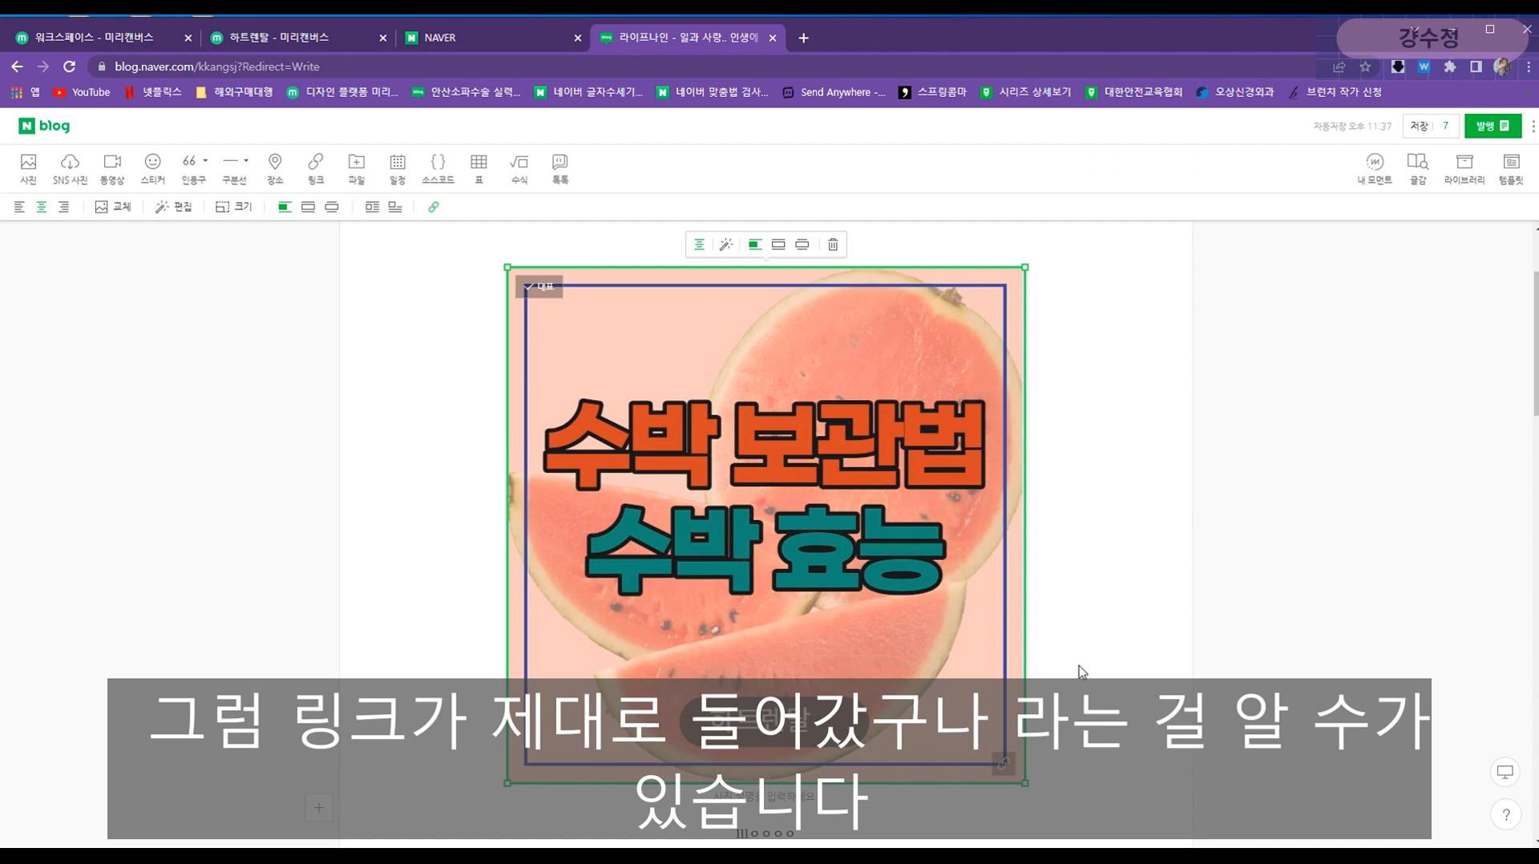
scroll(1082, 672, down, 1)
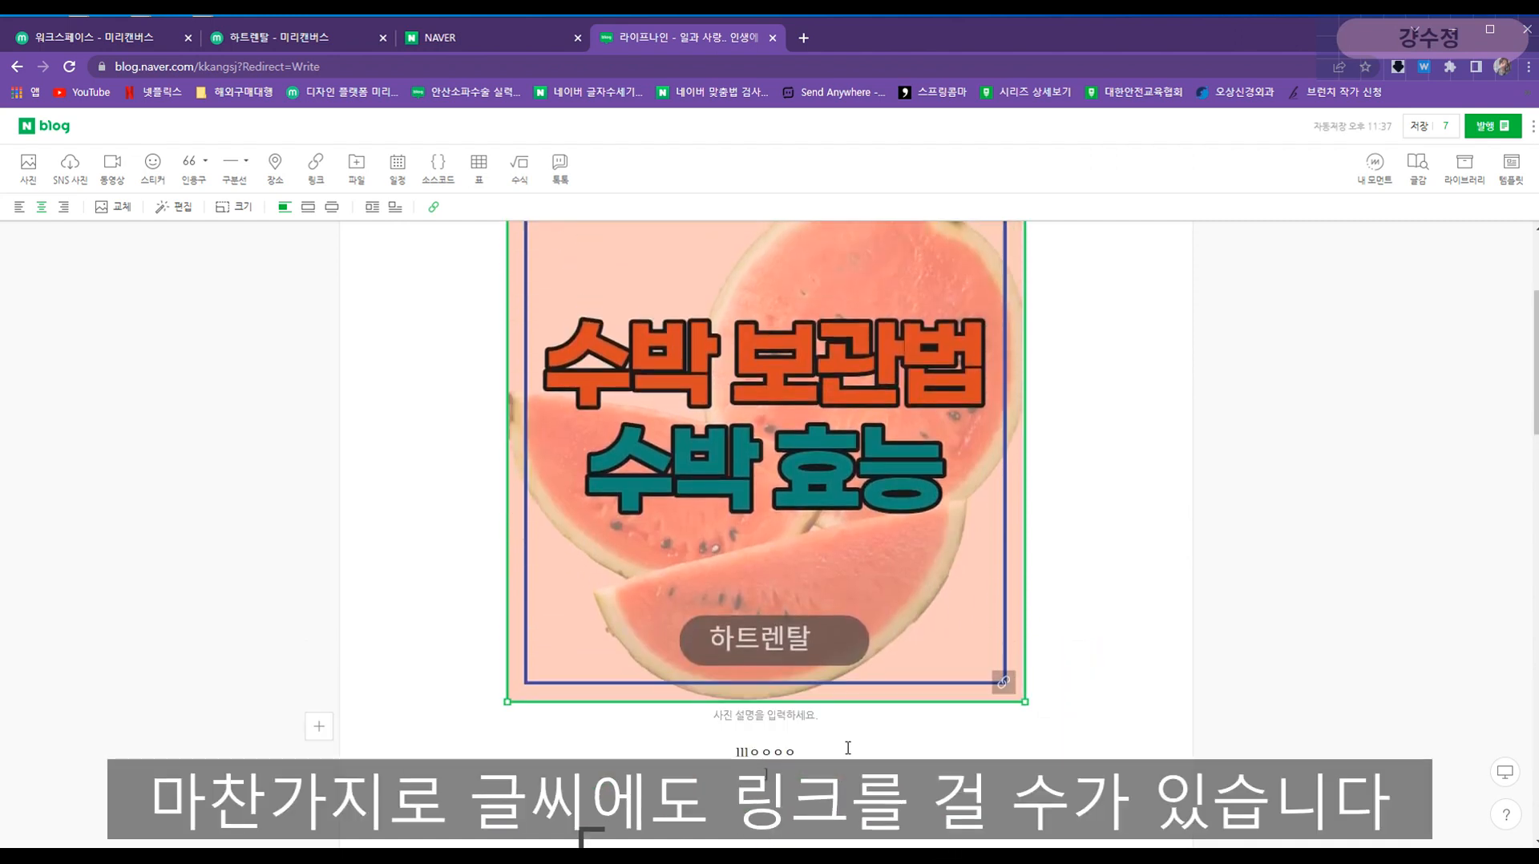
- Link the text line below the watermelon image to the pasted web address
drag(718, 753, 818, 730)
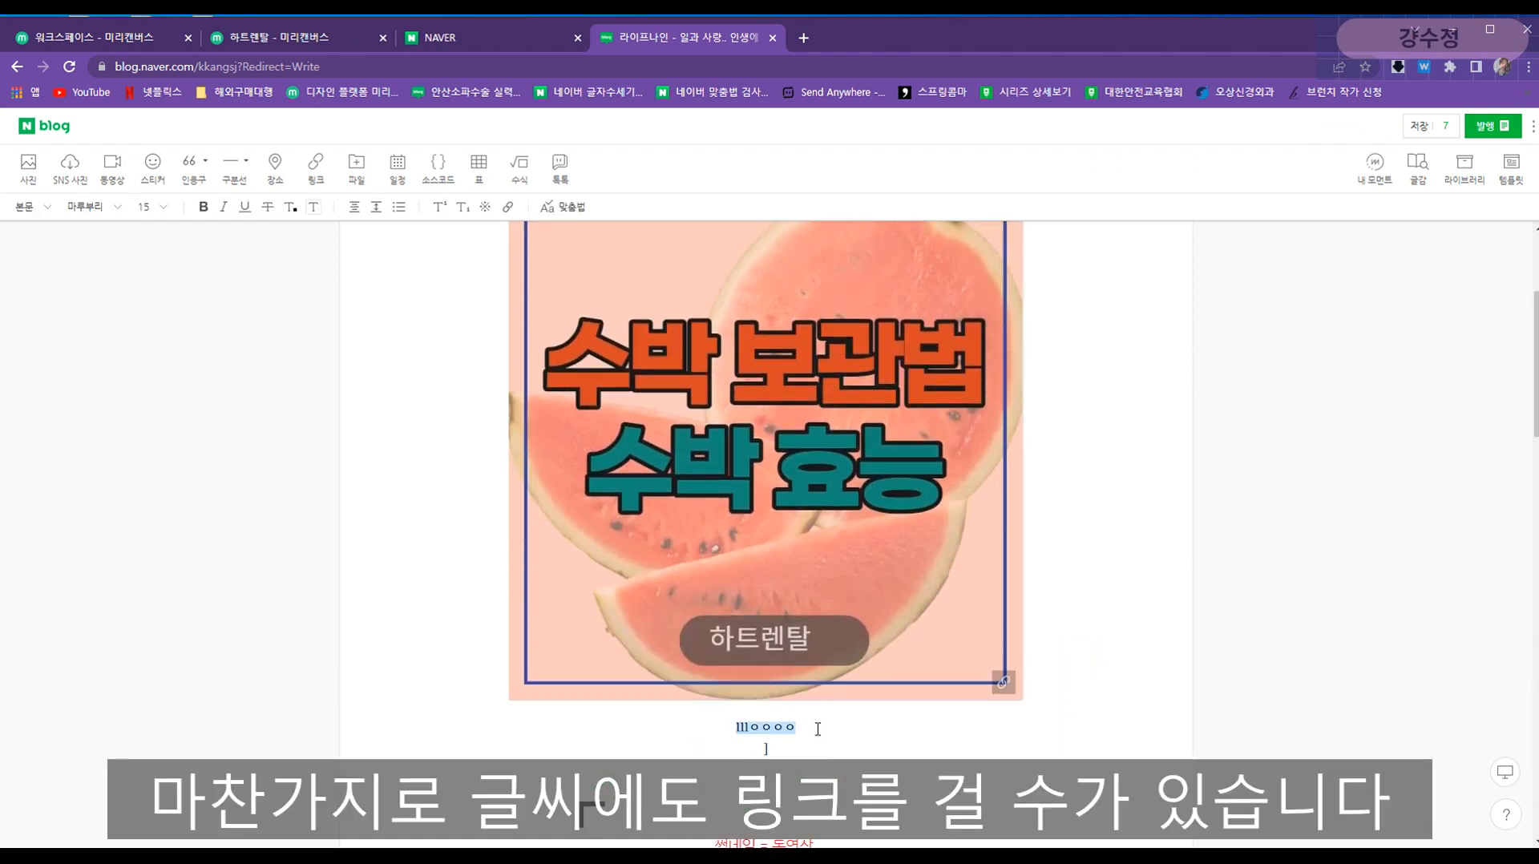
click(511, 209)
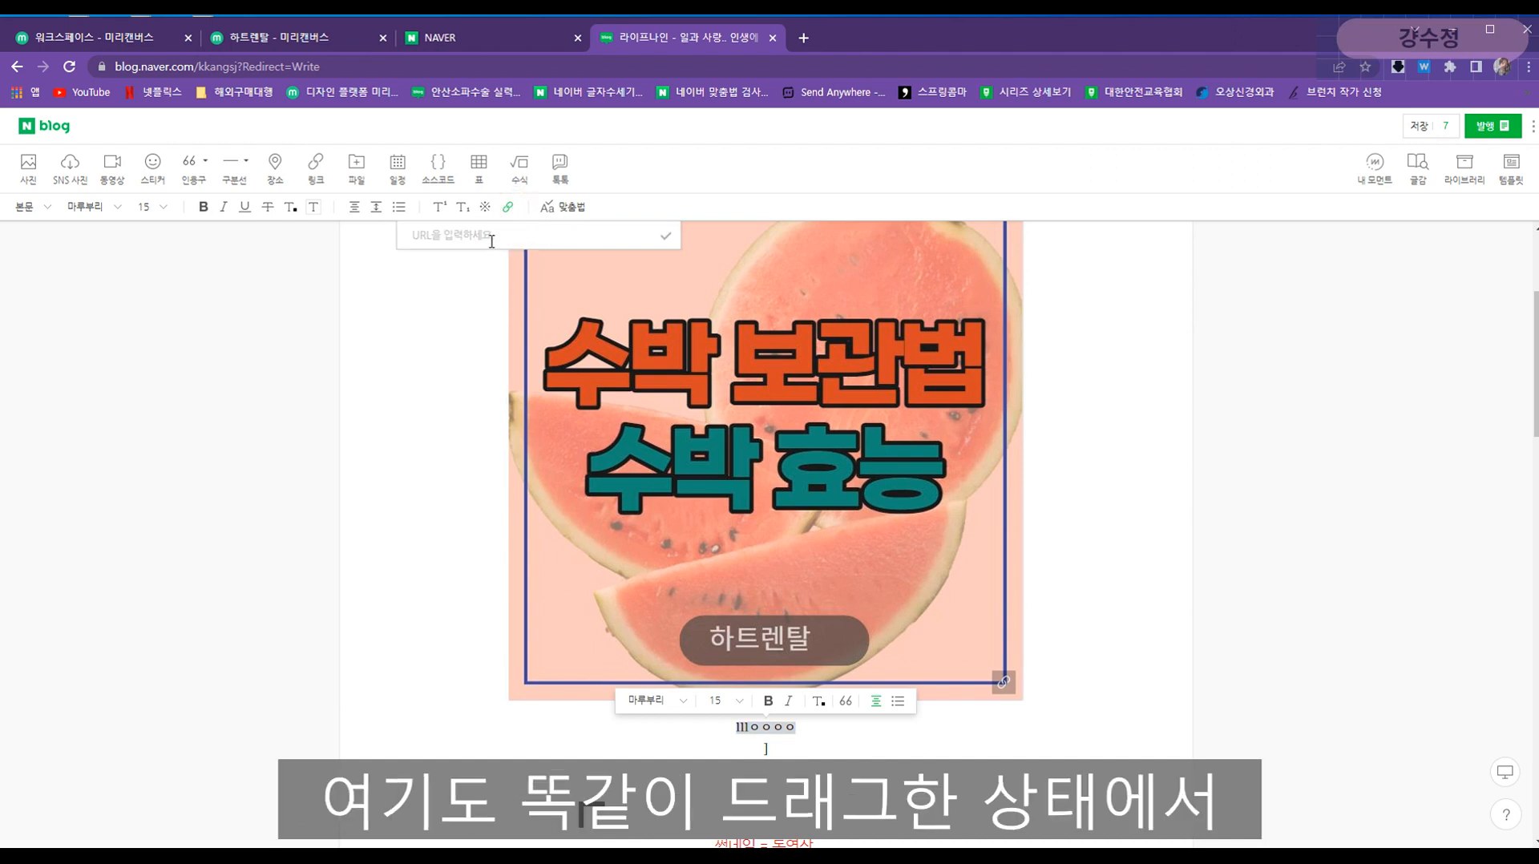
click(513, 208)
click(537, 230)
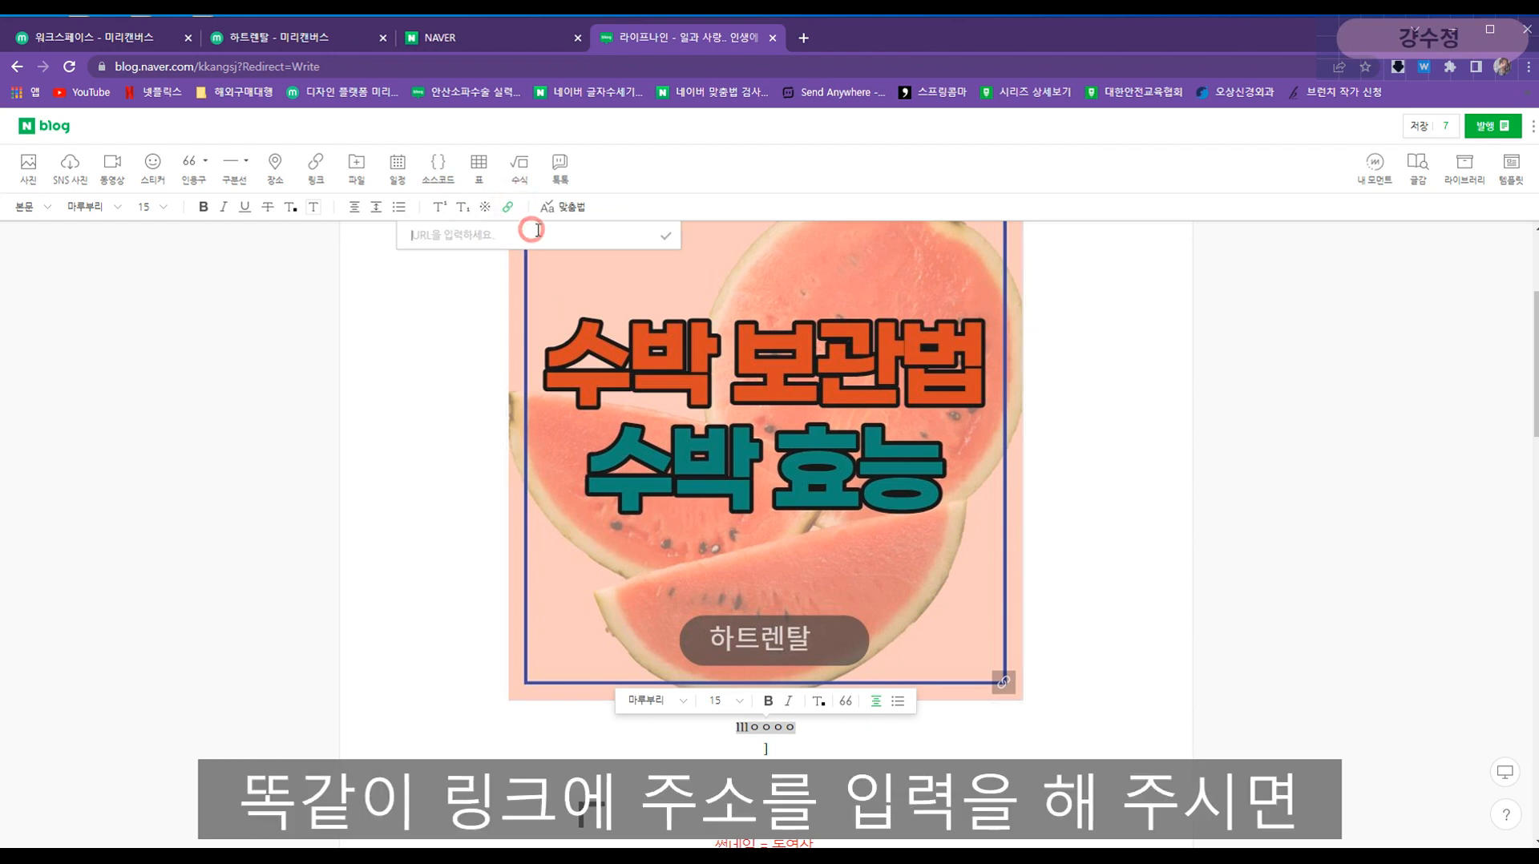
key(ctrl+v)
click(665, 236)
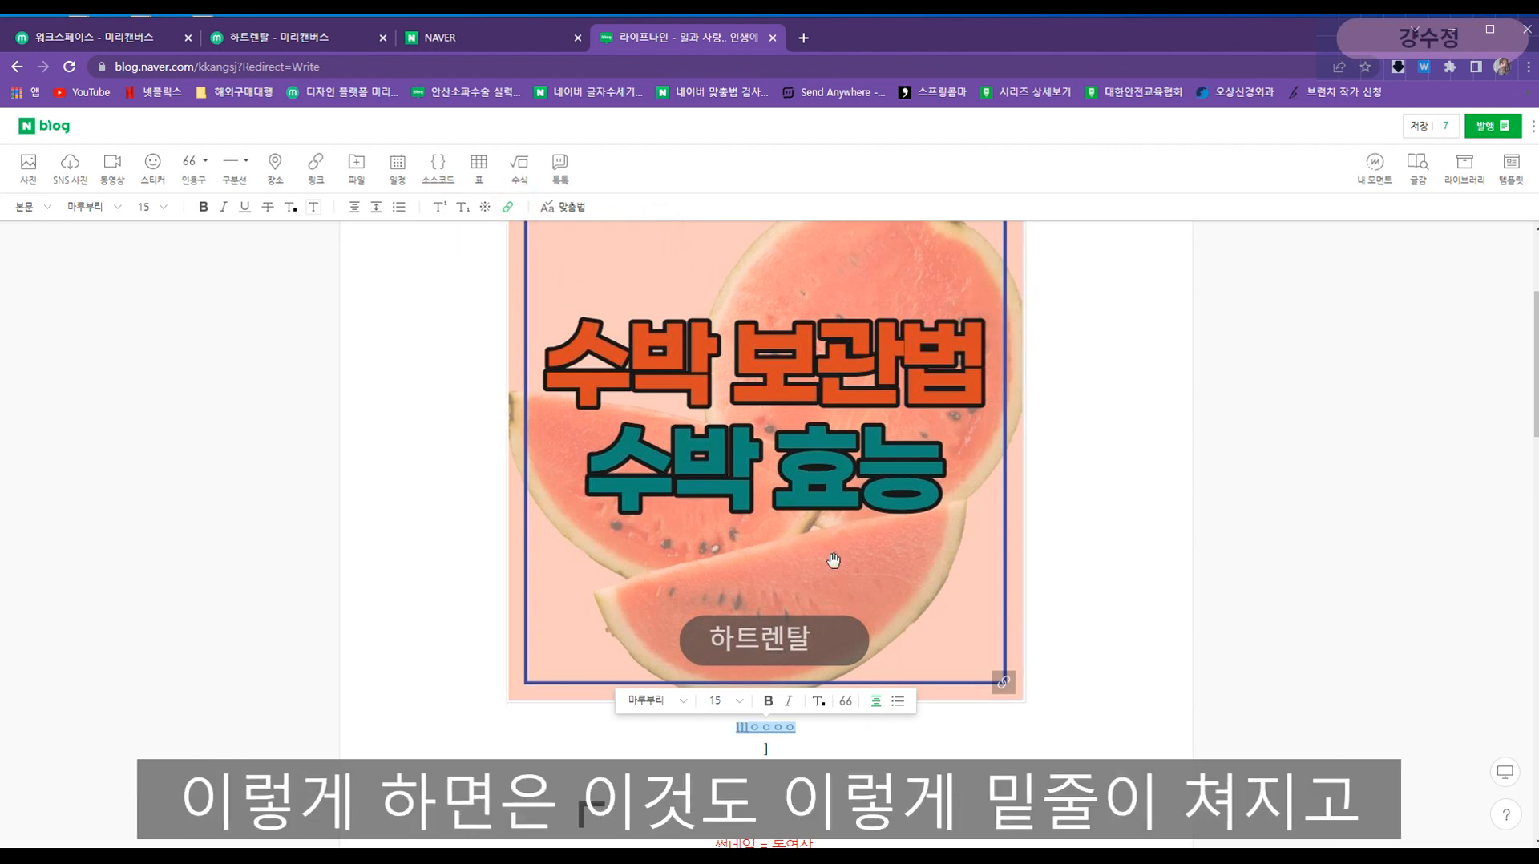
click(726, 726)
drag(807, 723, 719, 724)
click(813, 729)
- Select the whole linked text line and delete it, leaving a blank line
click(788, 755)
click(787, 757)
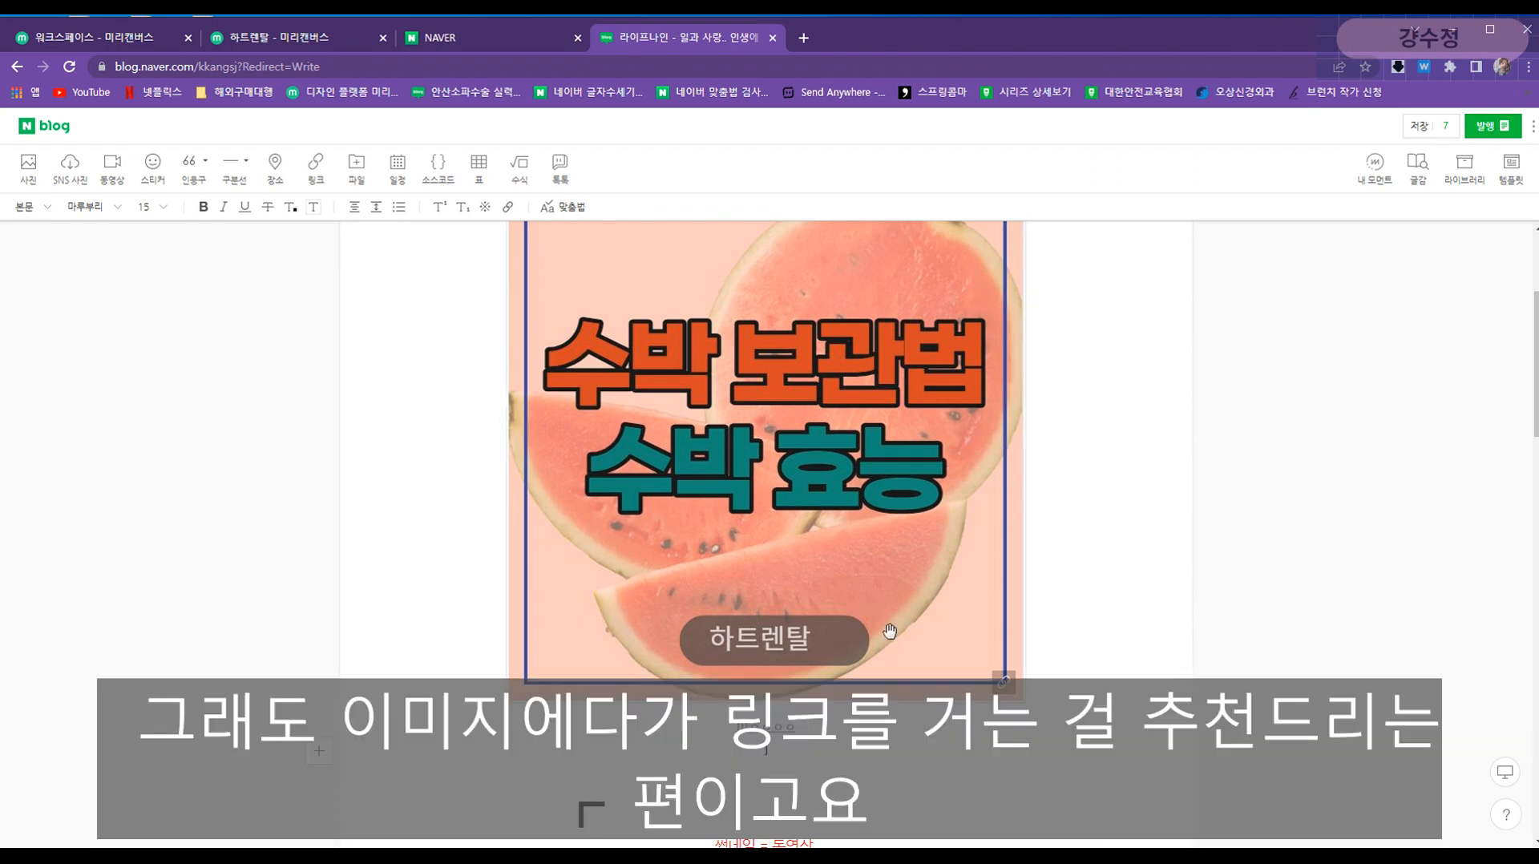
click(874, 632)
click(779, 754)
drag(844, 746, 689, 733)
key(BackSpace)
scroll(583, 741, down, 1)
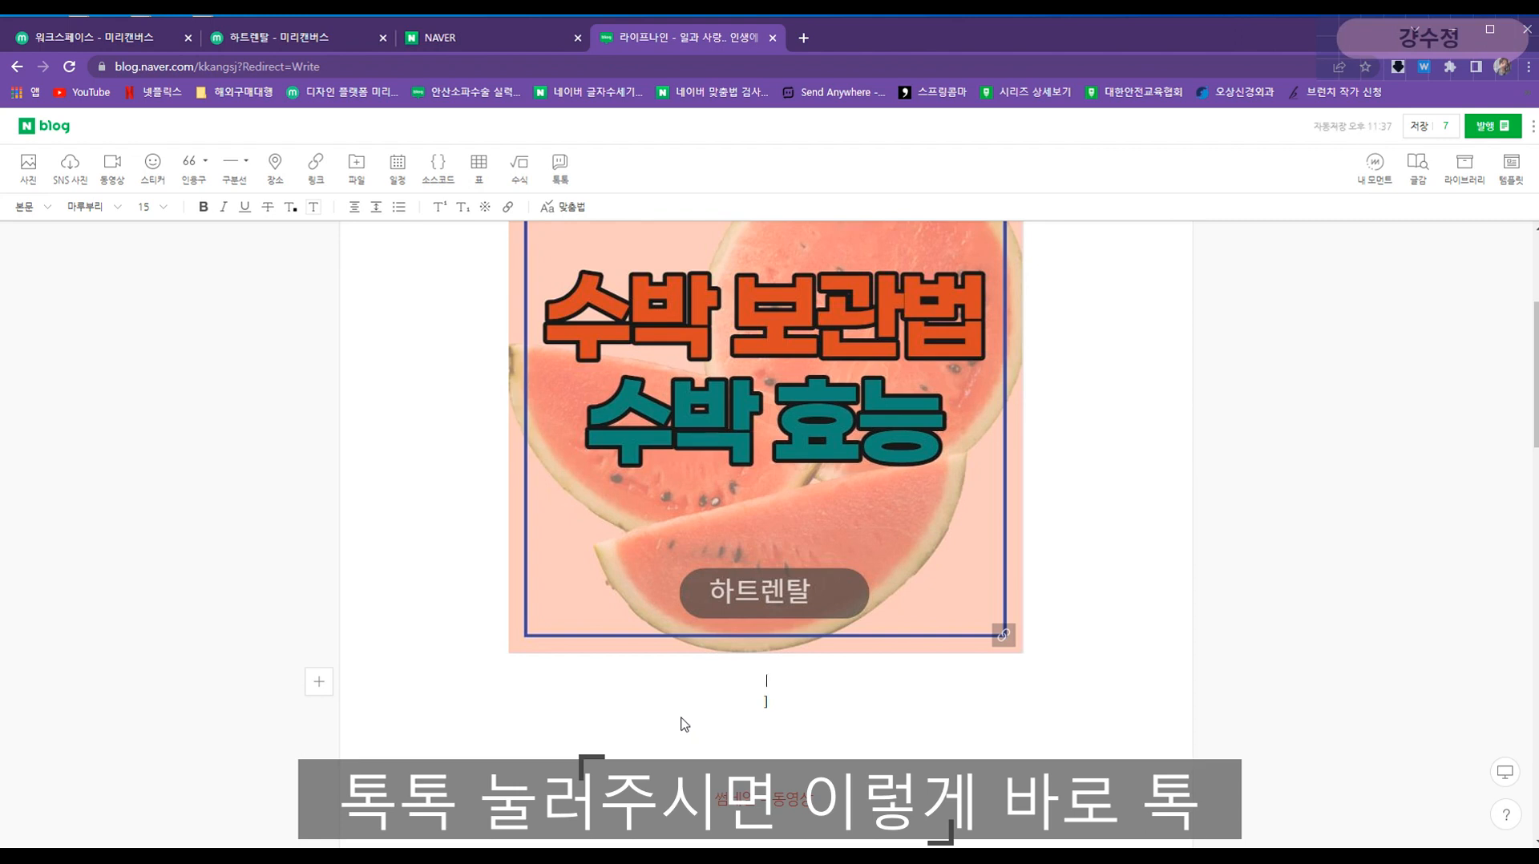
click(560, 178)
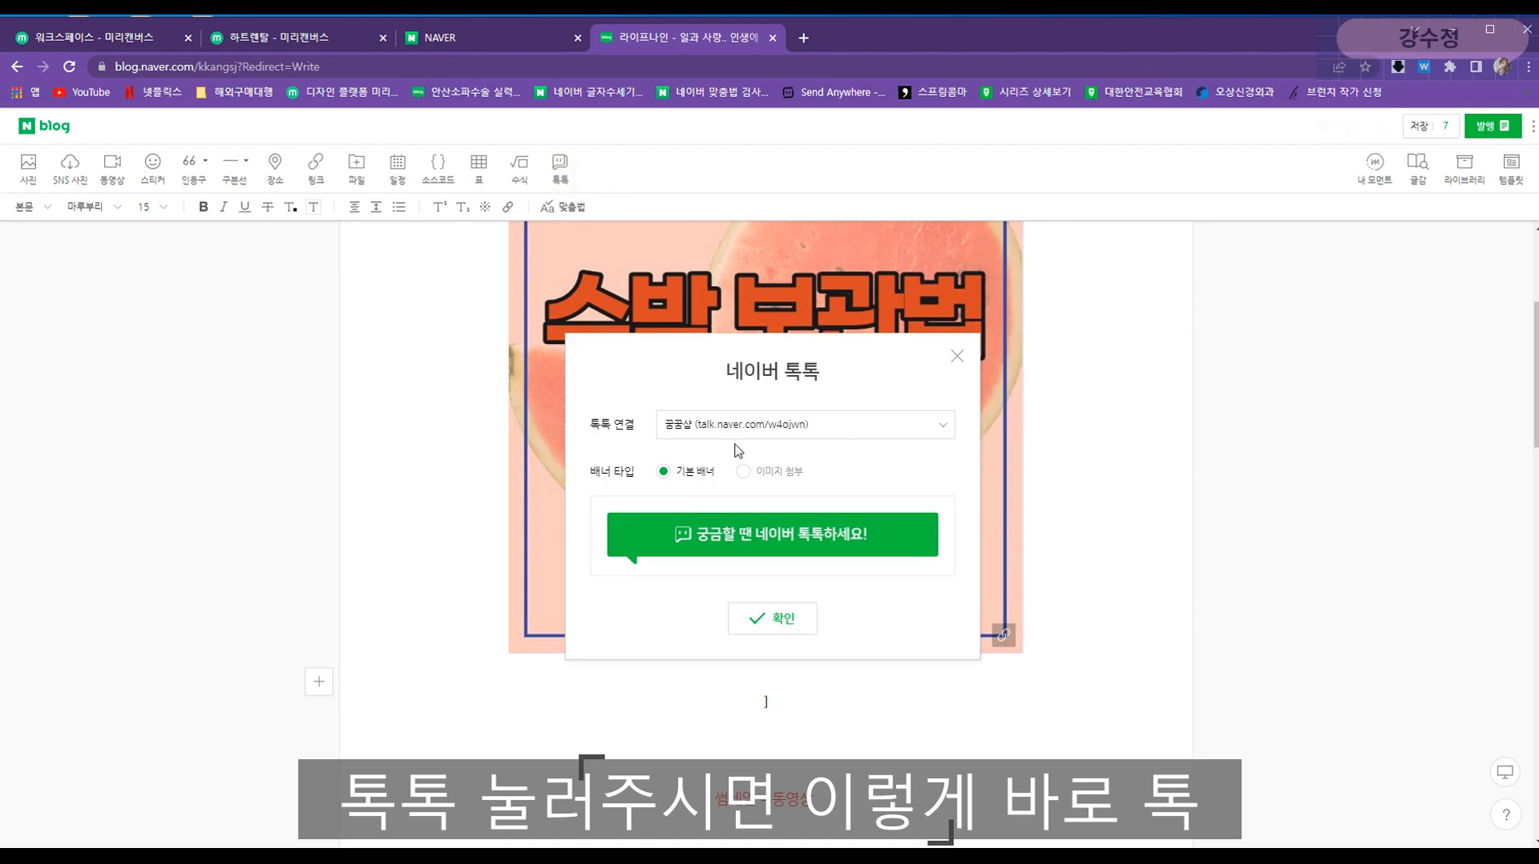
click(958, 354)
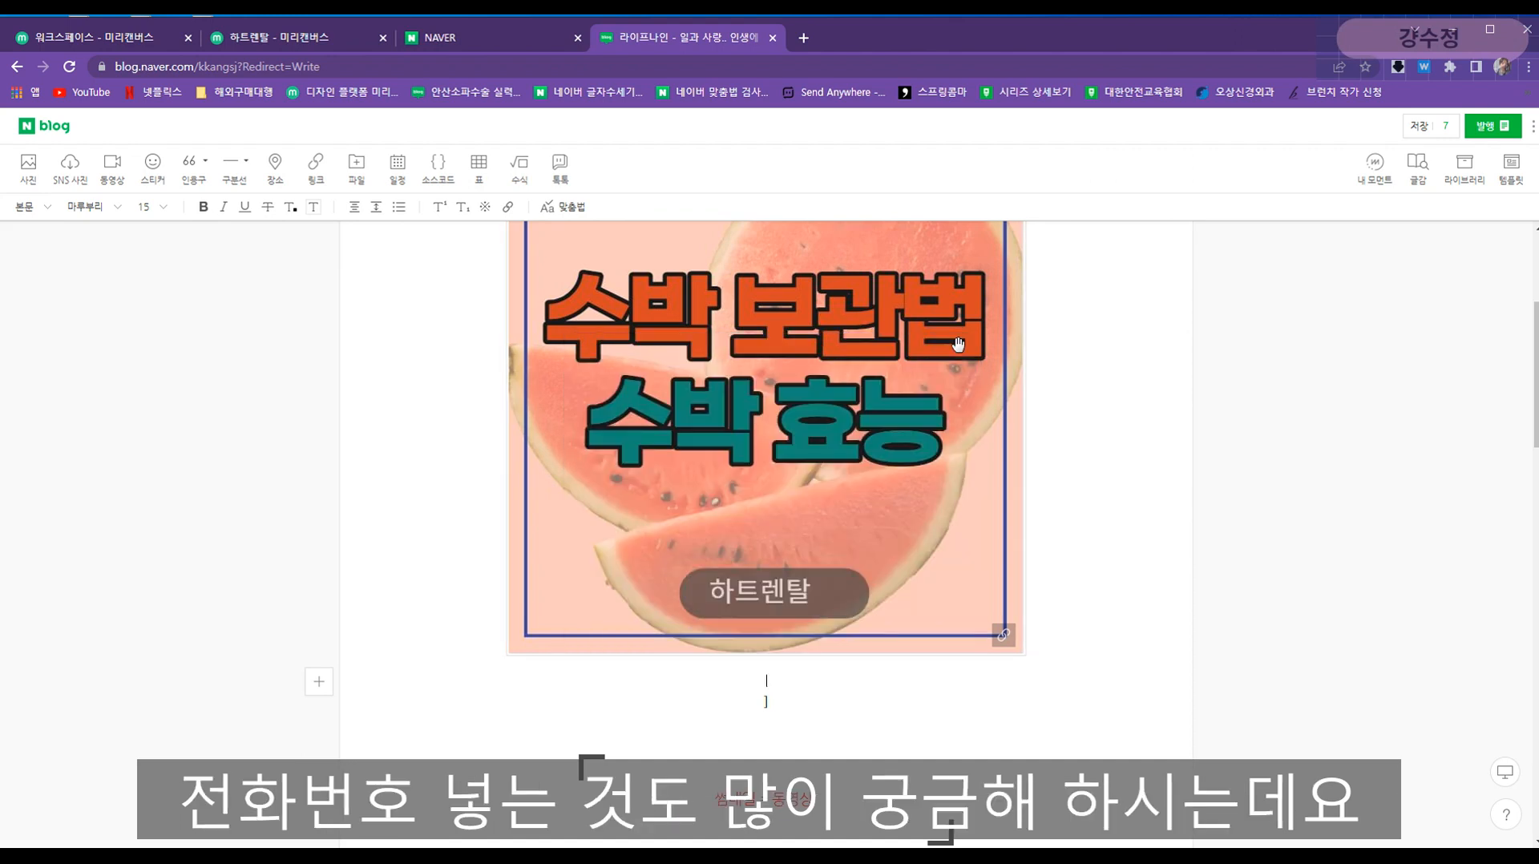
scroll(922, 385, up, 3)
click(893, 439)
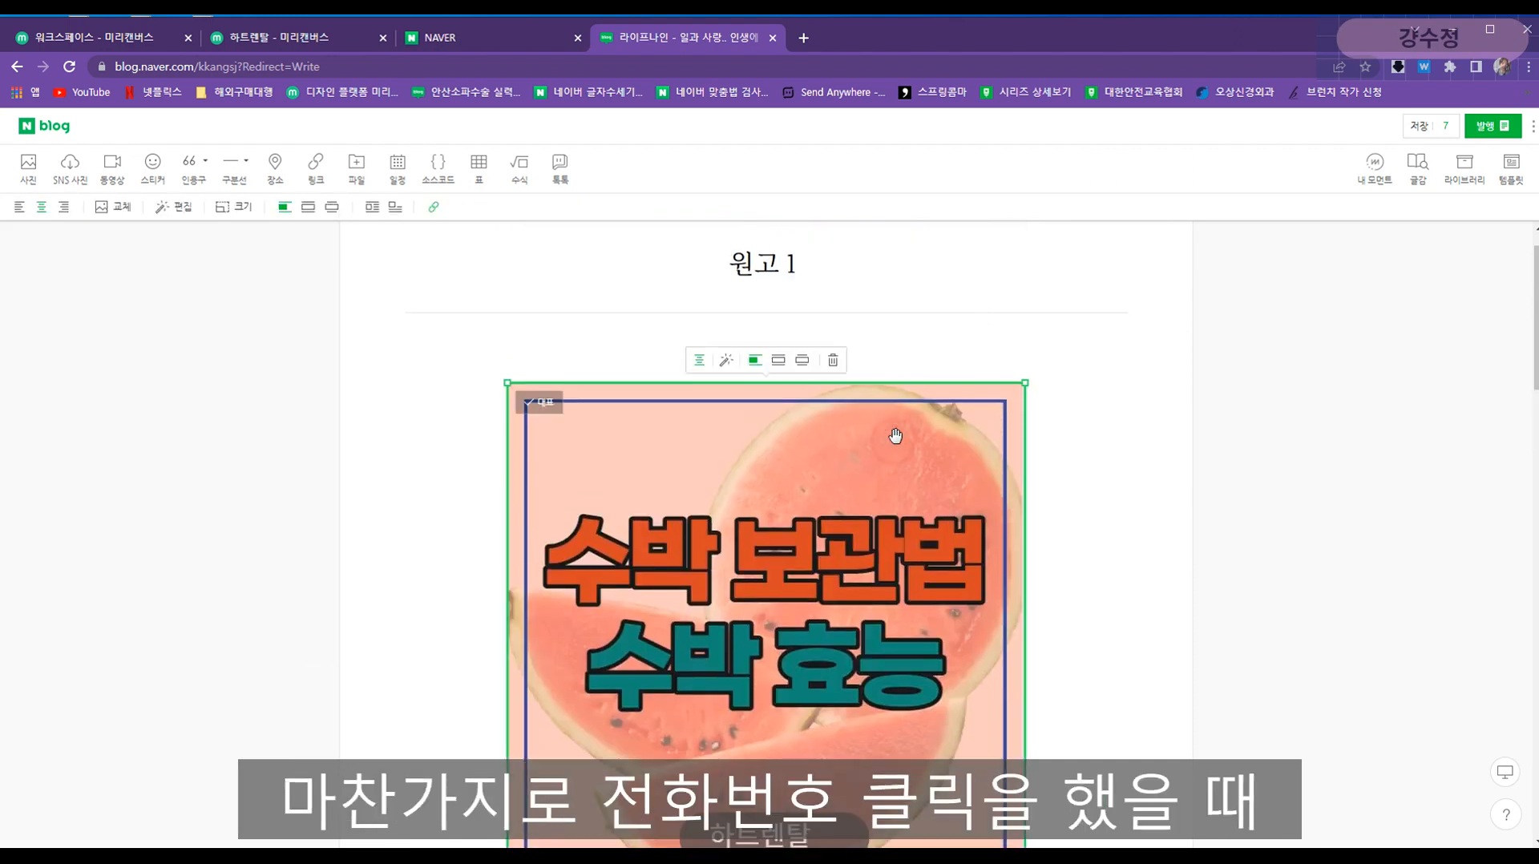
scroll(863, 474, down, 1)
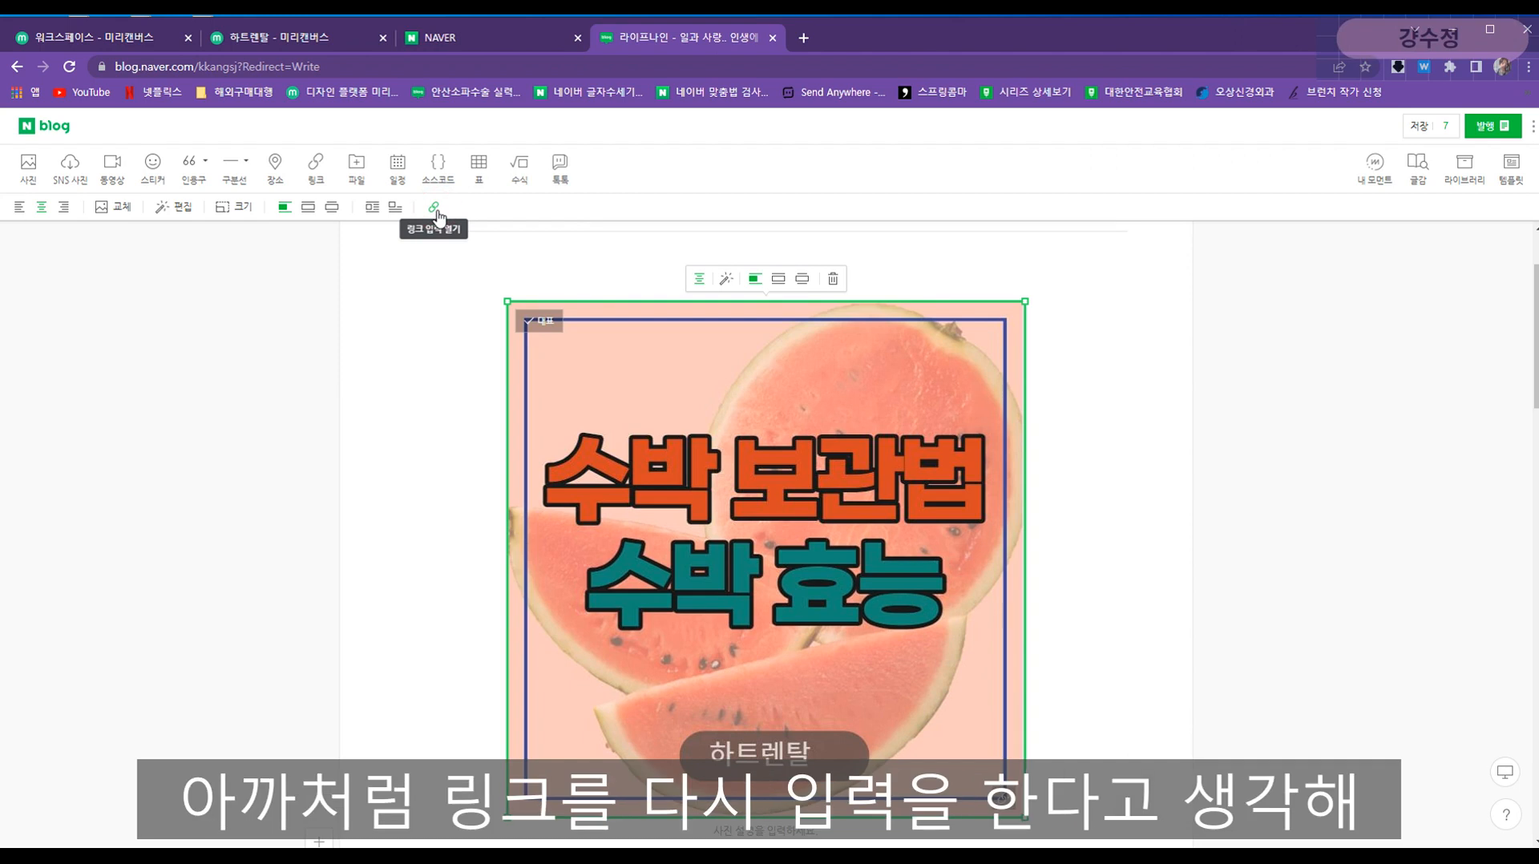
drag(553, 235, 382, 236)
click(381, 236)
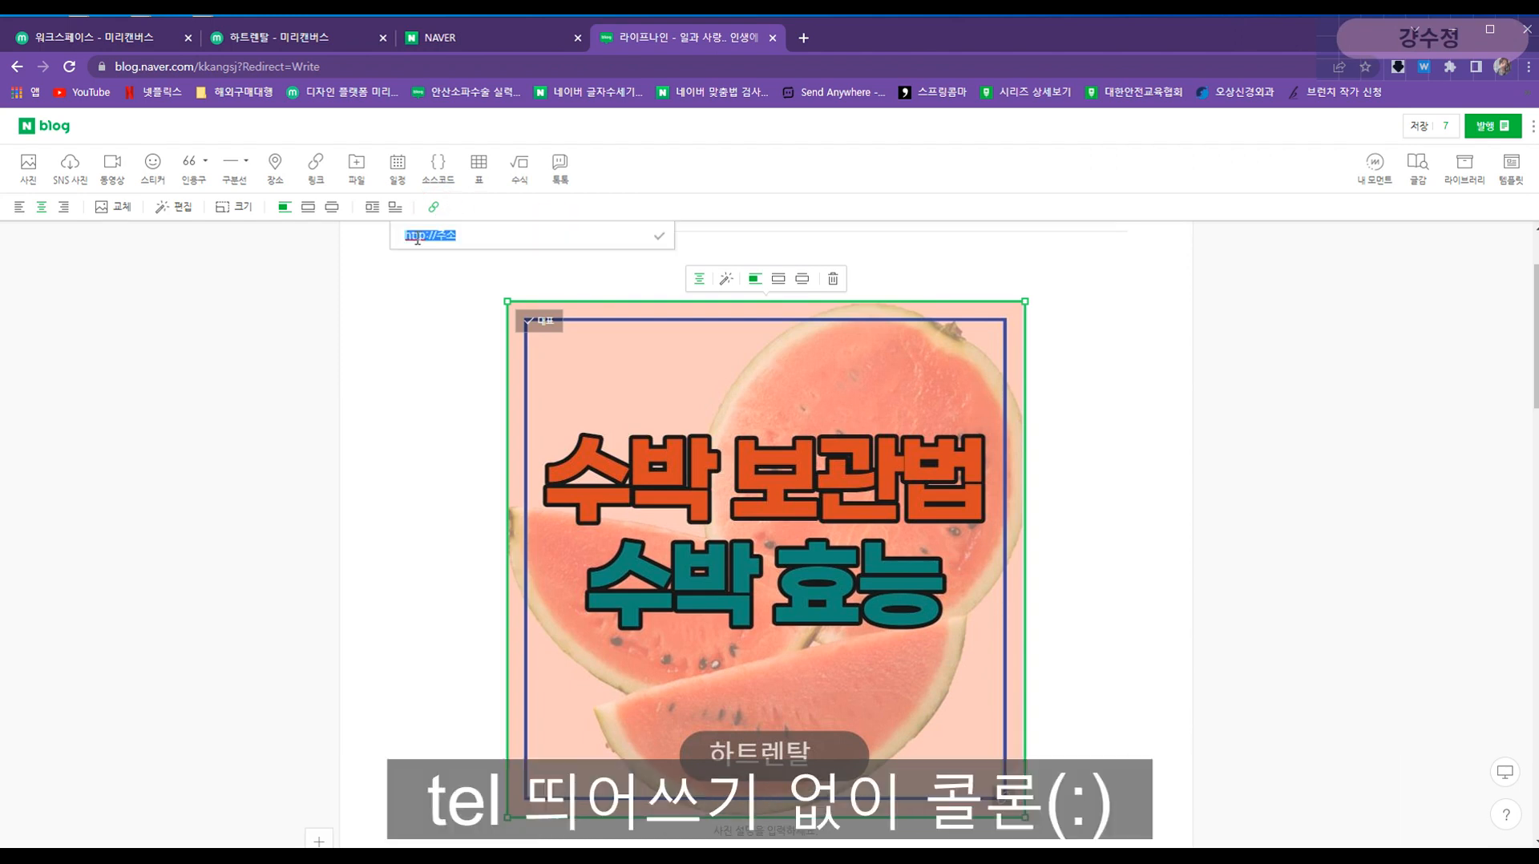
text(tel)
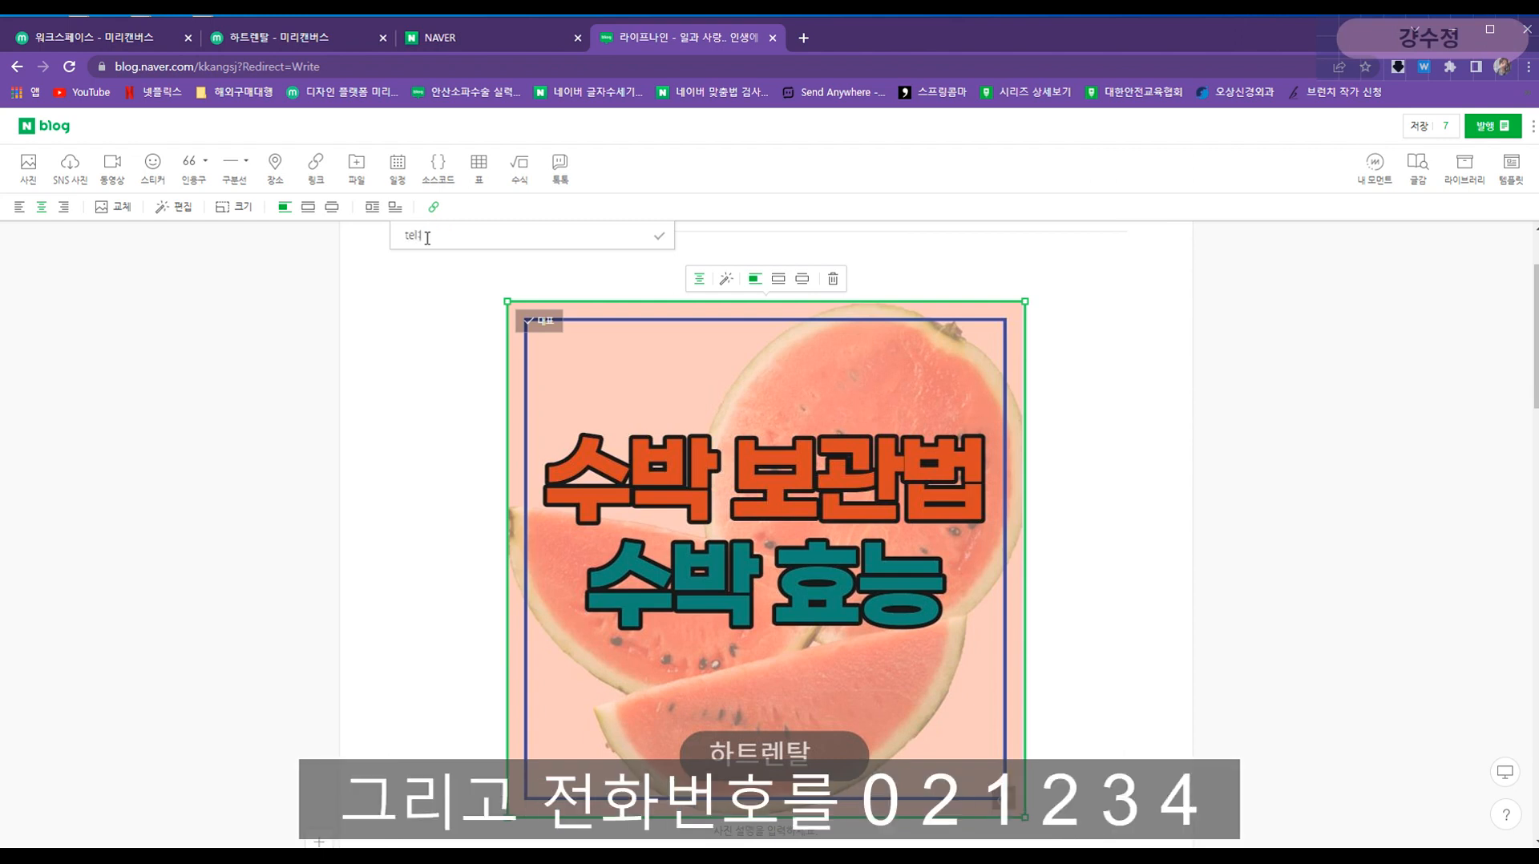
text(:02-1234)
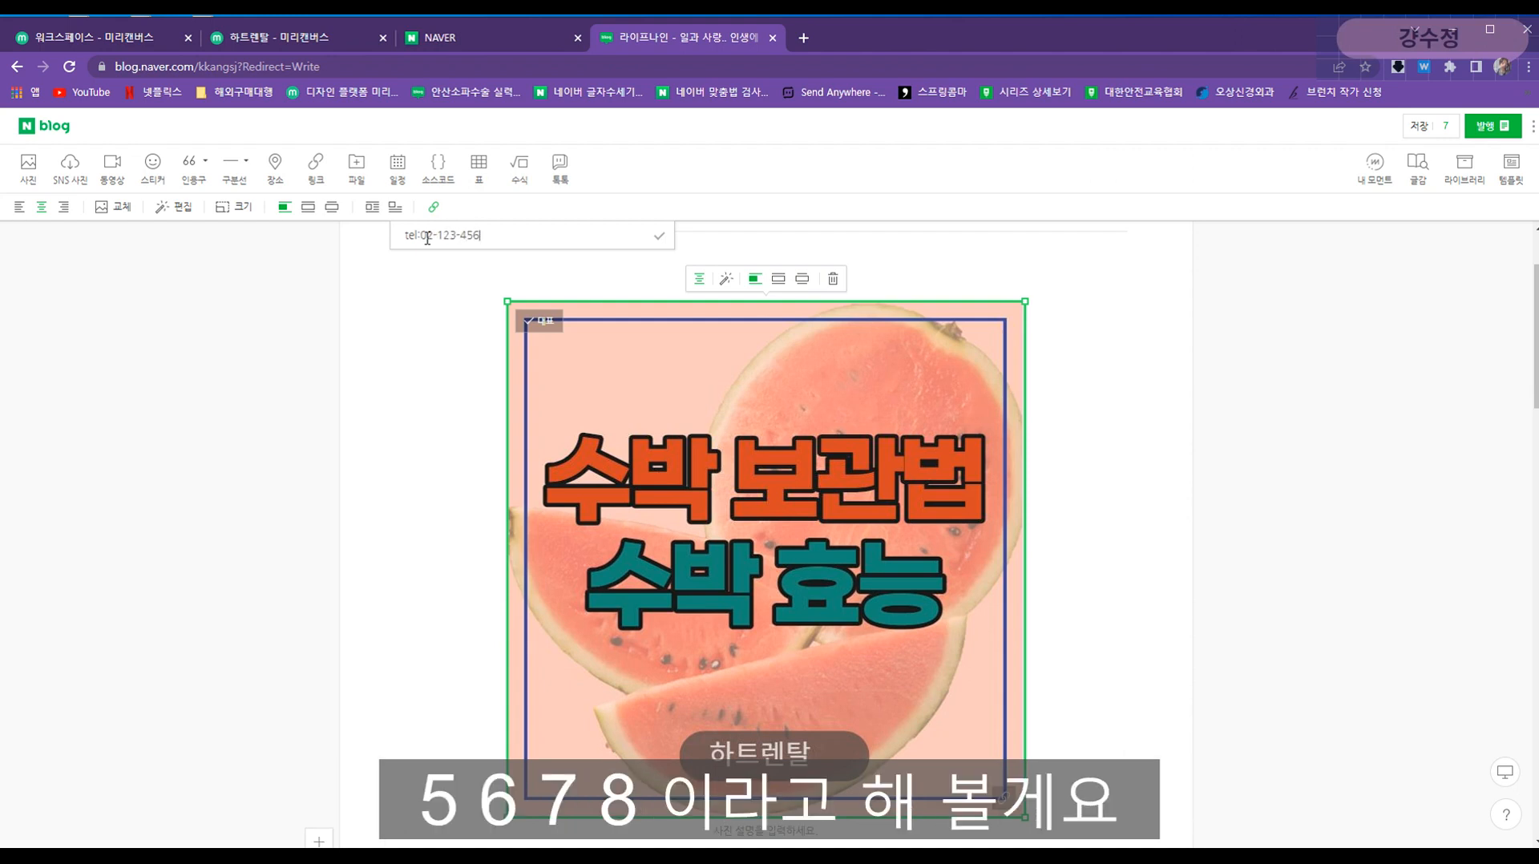
click(661, 237)
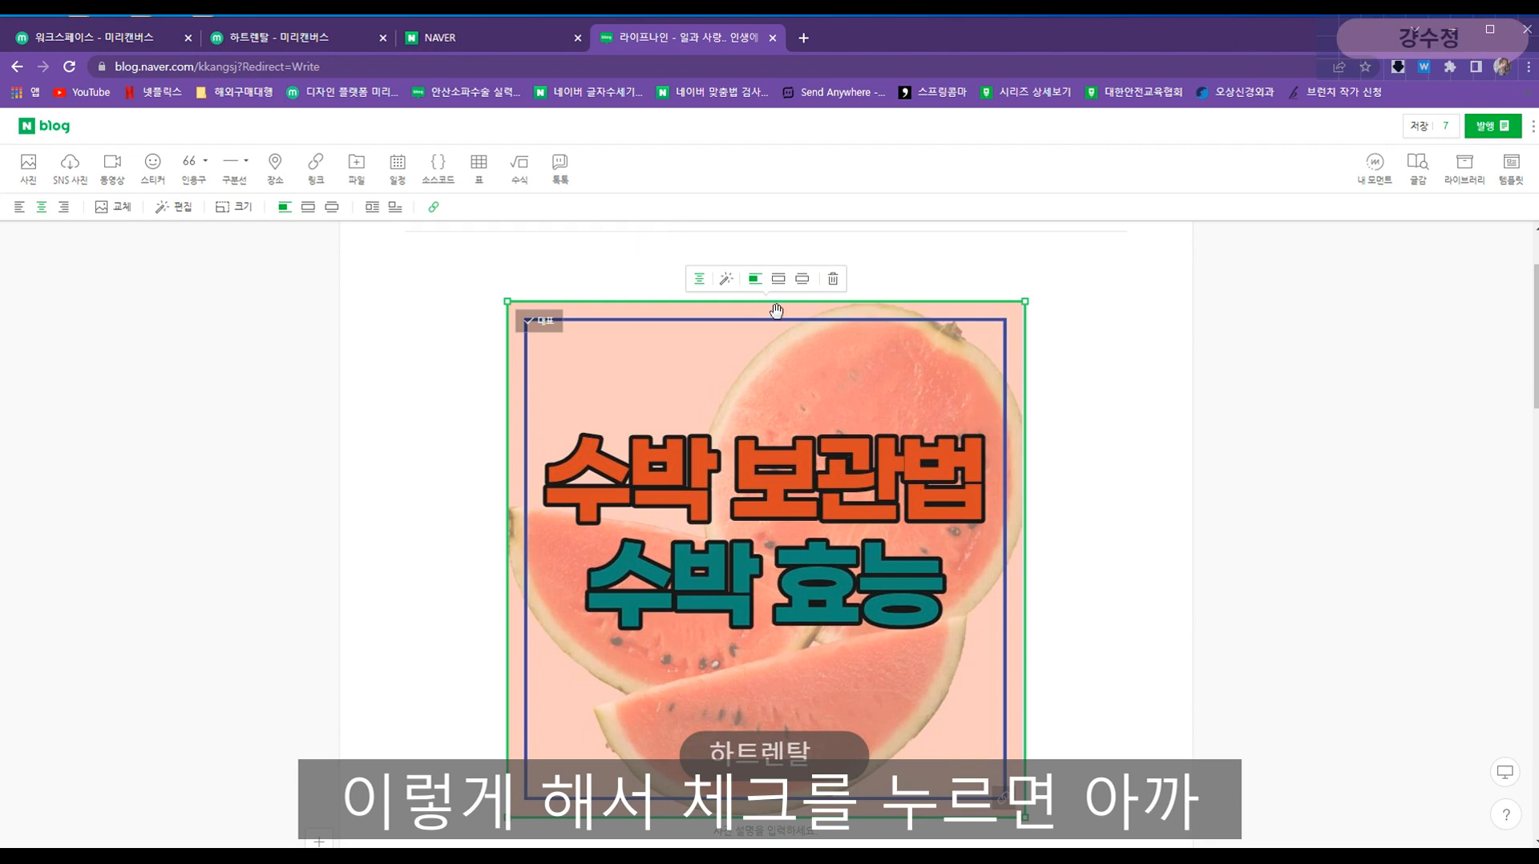
- Reopen the image link to verify the phone link, then review the post
click(434, 208)
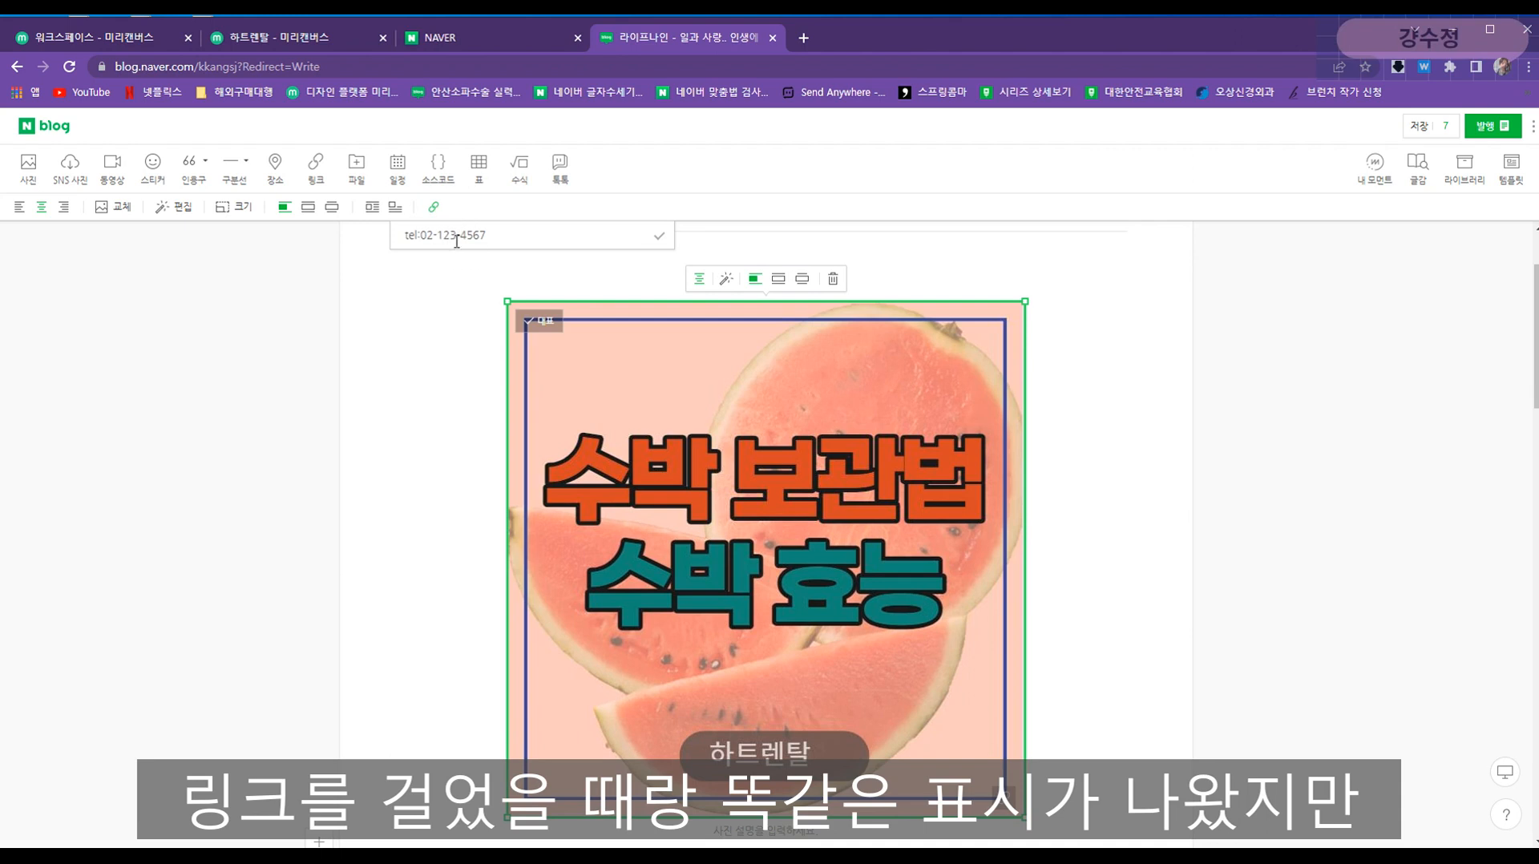
click(656, 236)
click(1133, 592)
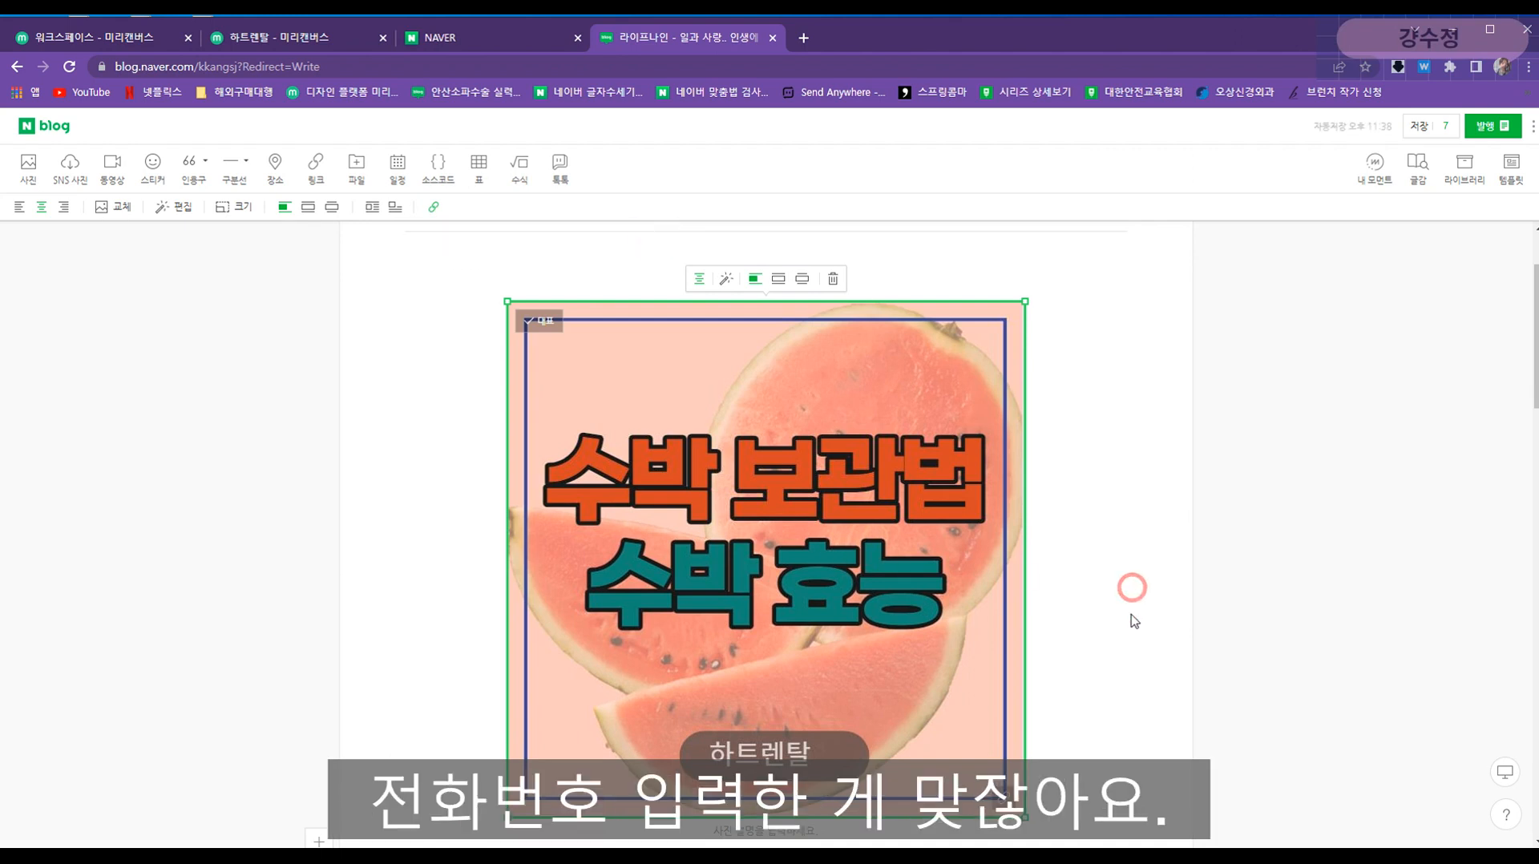
scroll(1048, 550, down, 1)
scroll(1072, 572, up, 3)
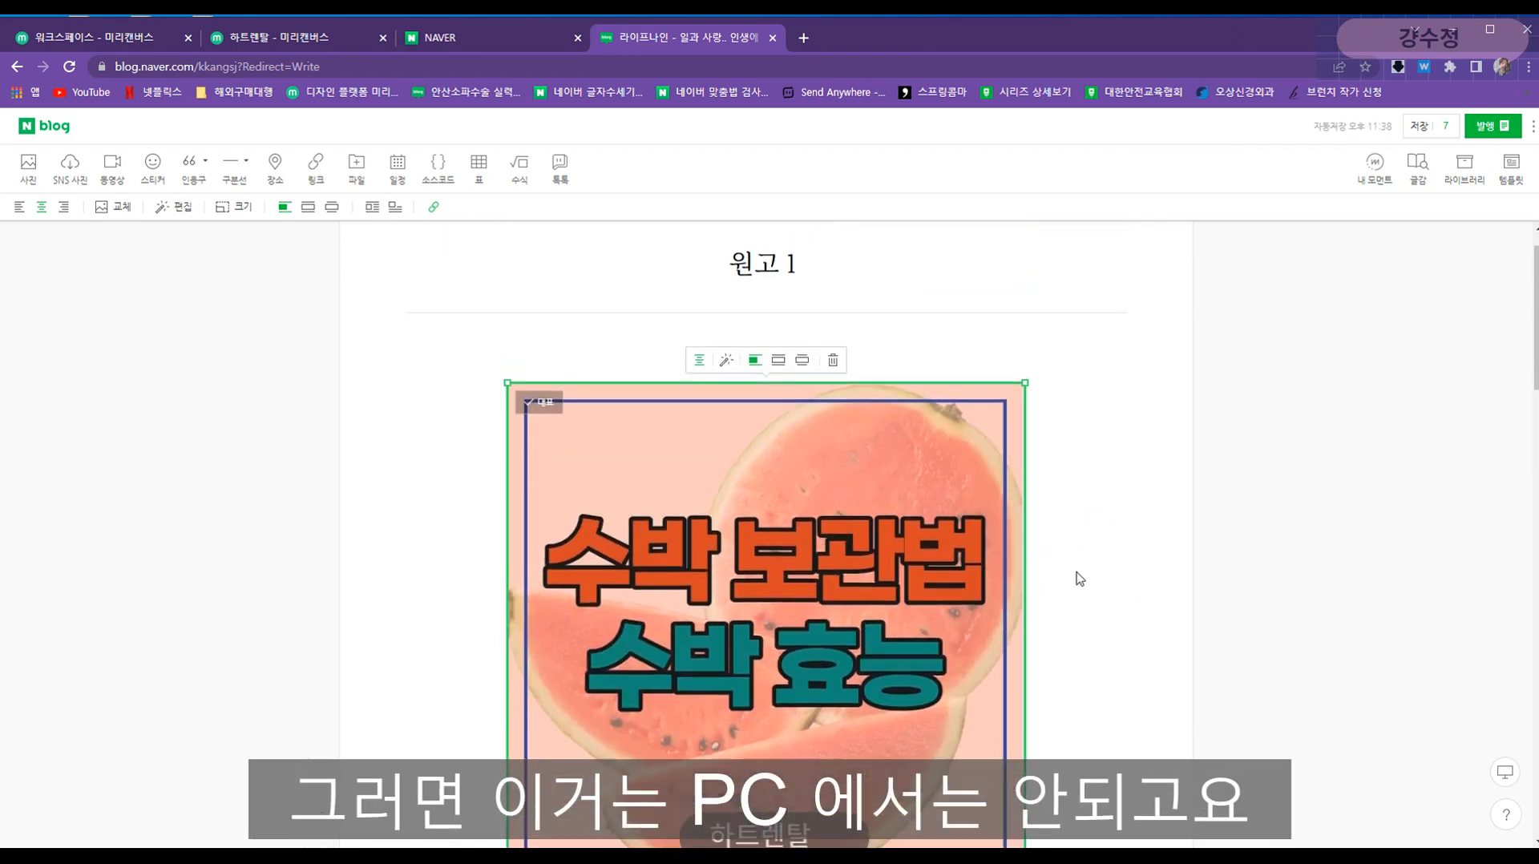
scroll(1090, 594, down, 1)
click(1111, 597)
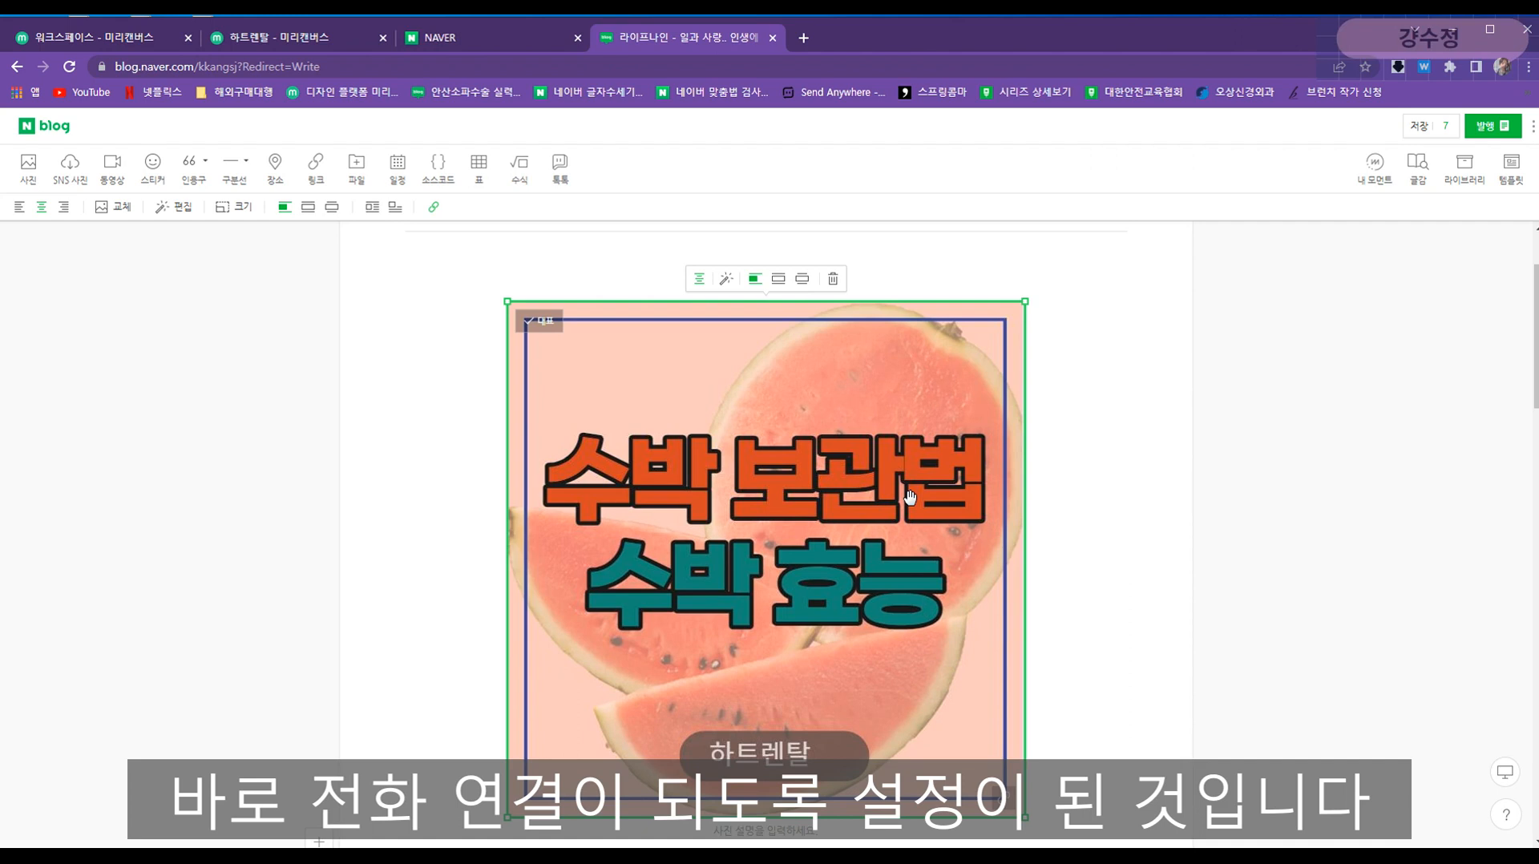
scroll(918, 521, down, 2)
scroll(930, 553, up, 2)
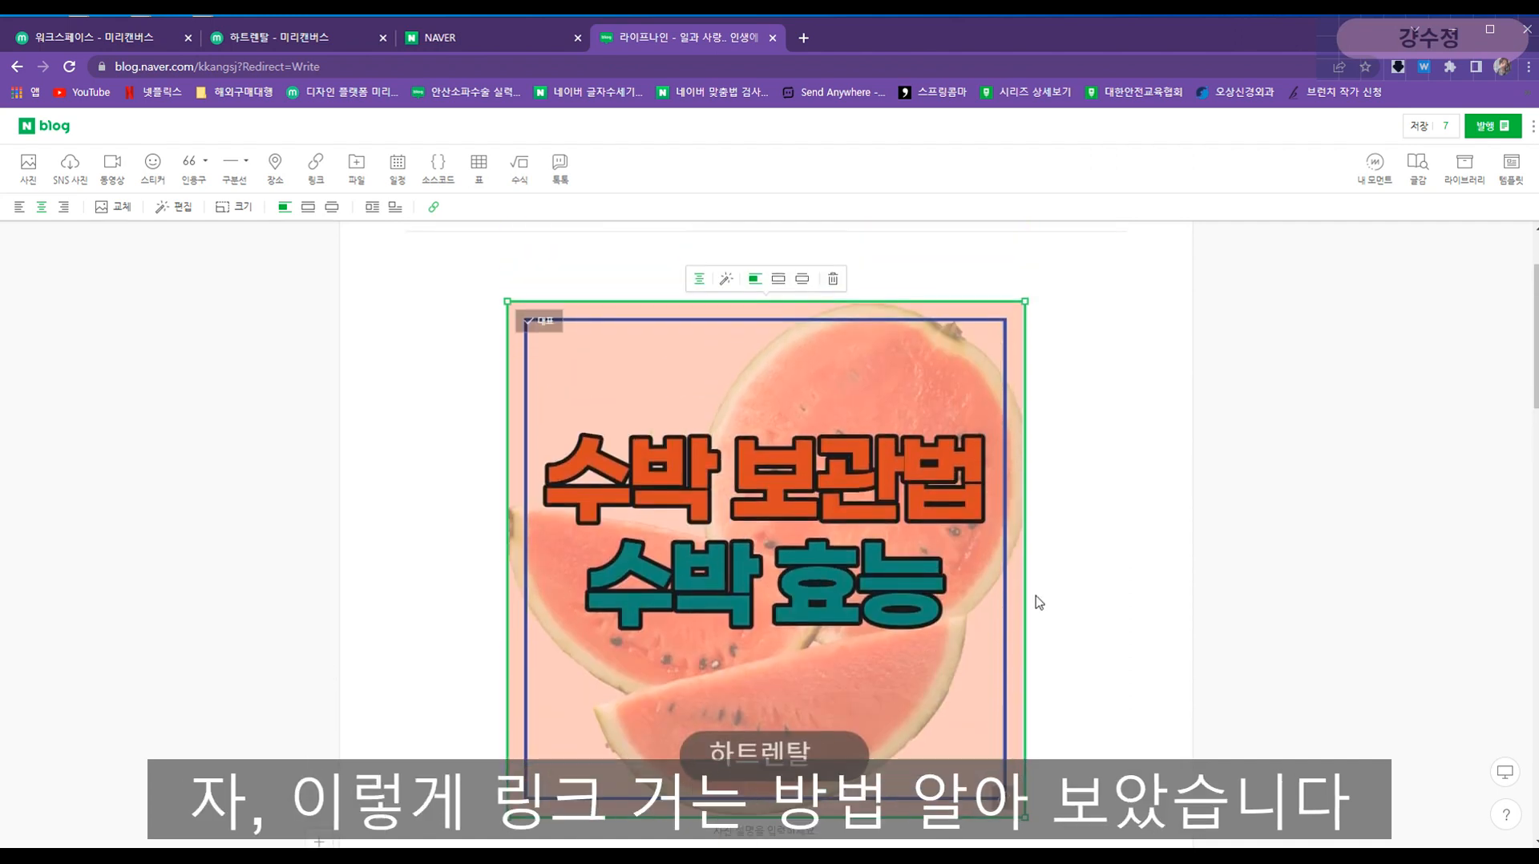